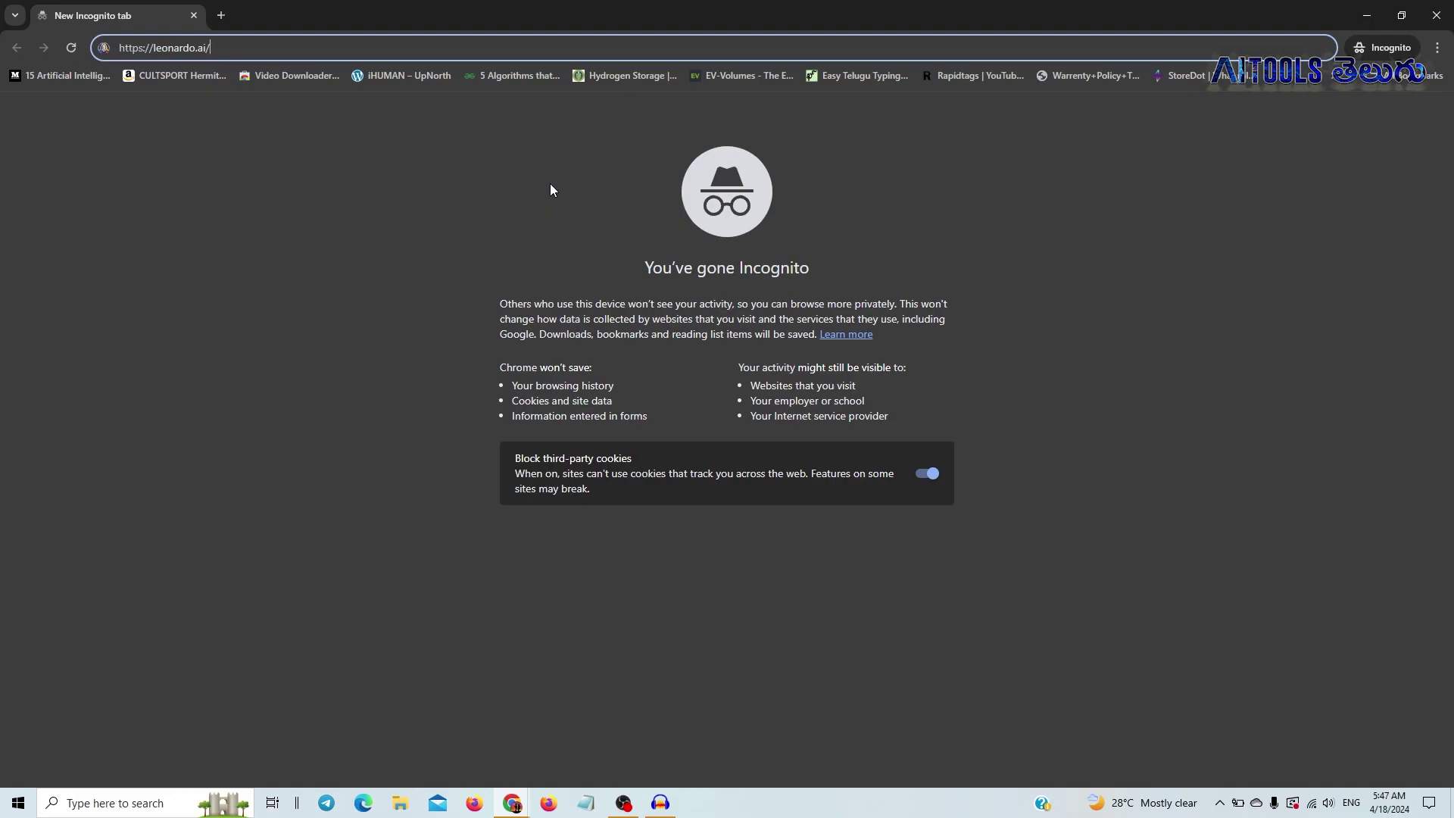
key("Return")
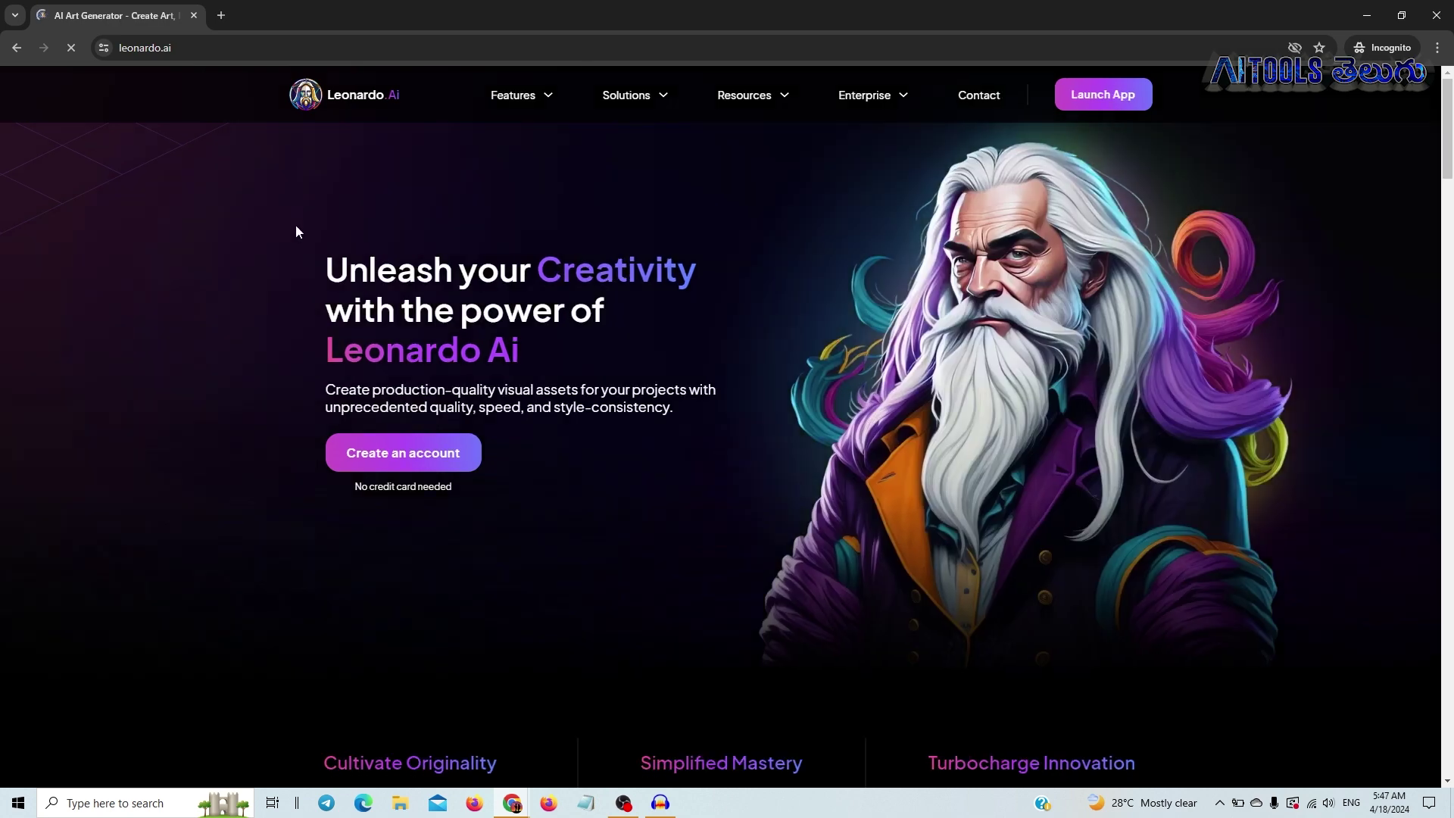
scroll(582, 344, "down", 3)
scroll(582, 343, "up", 3)
left_click(395, 447)
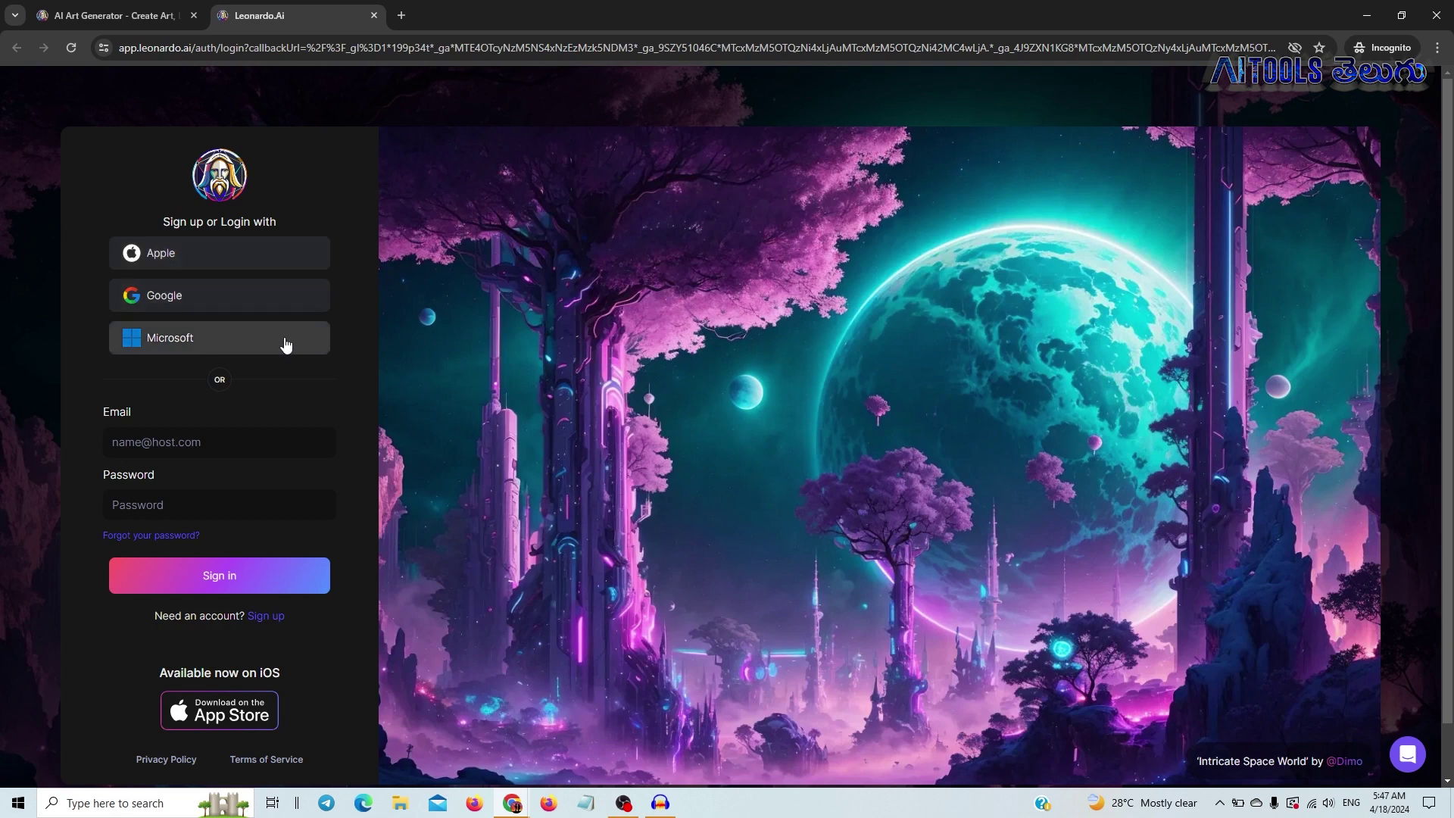
scroll(294, 341, "down", 1)
scroll(303, 342, "down", 1)
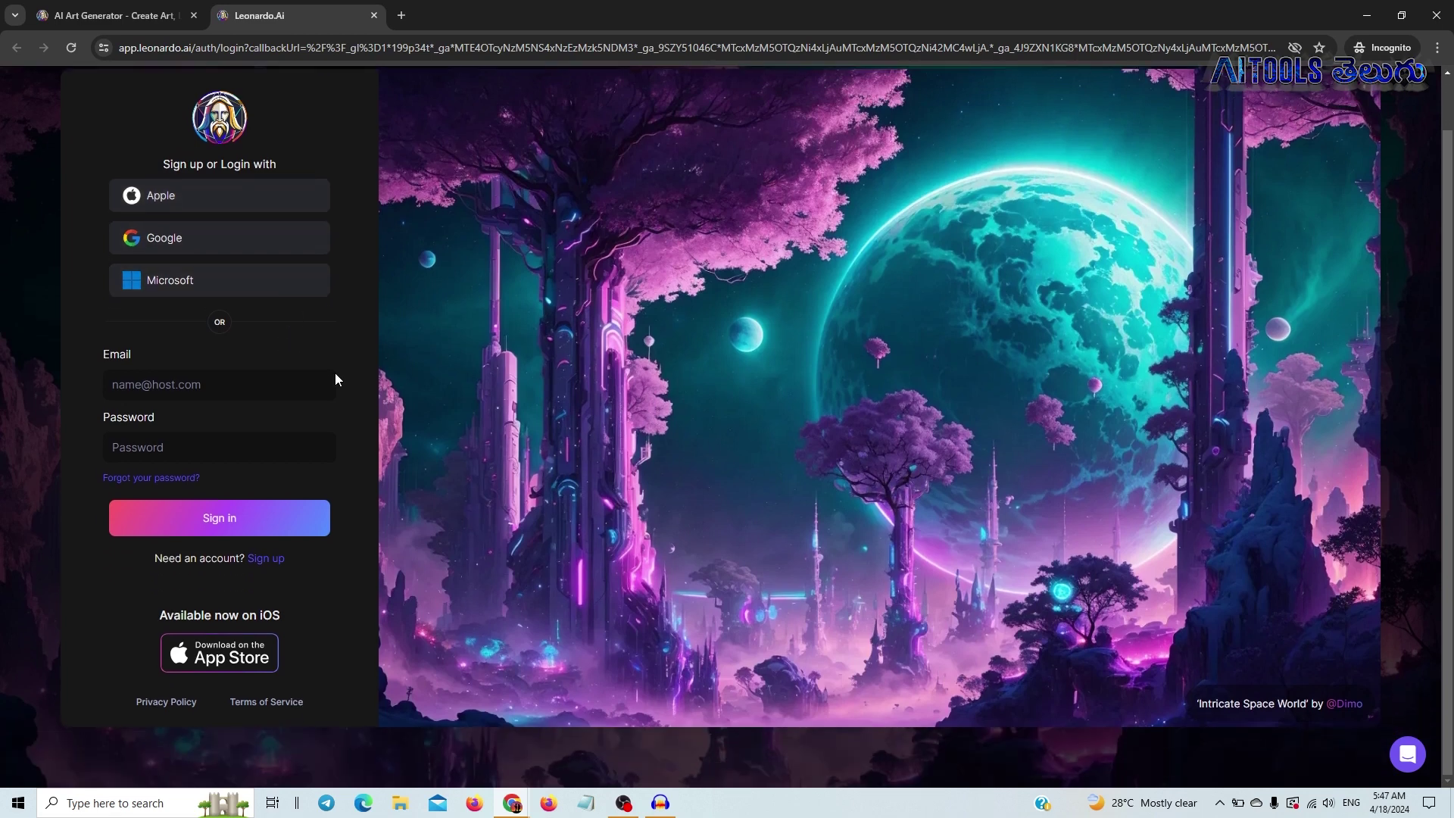
left_click(274, 562)
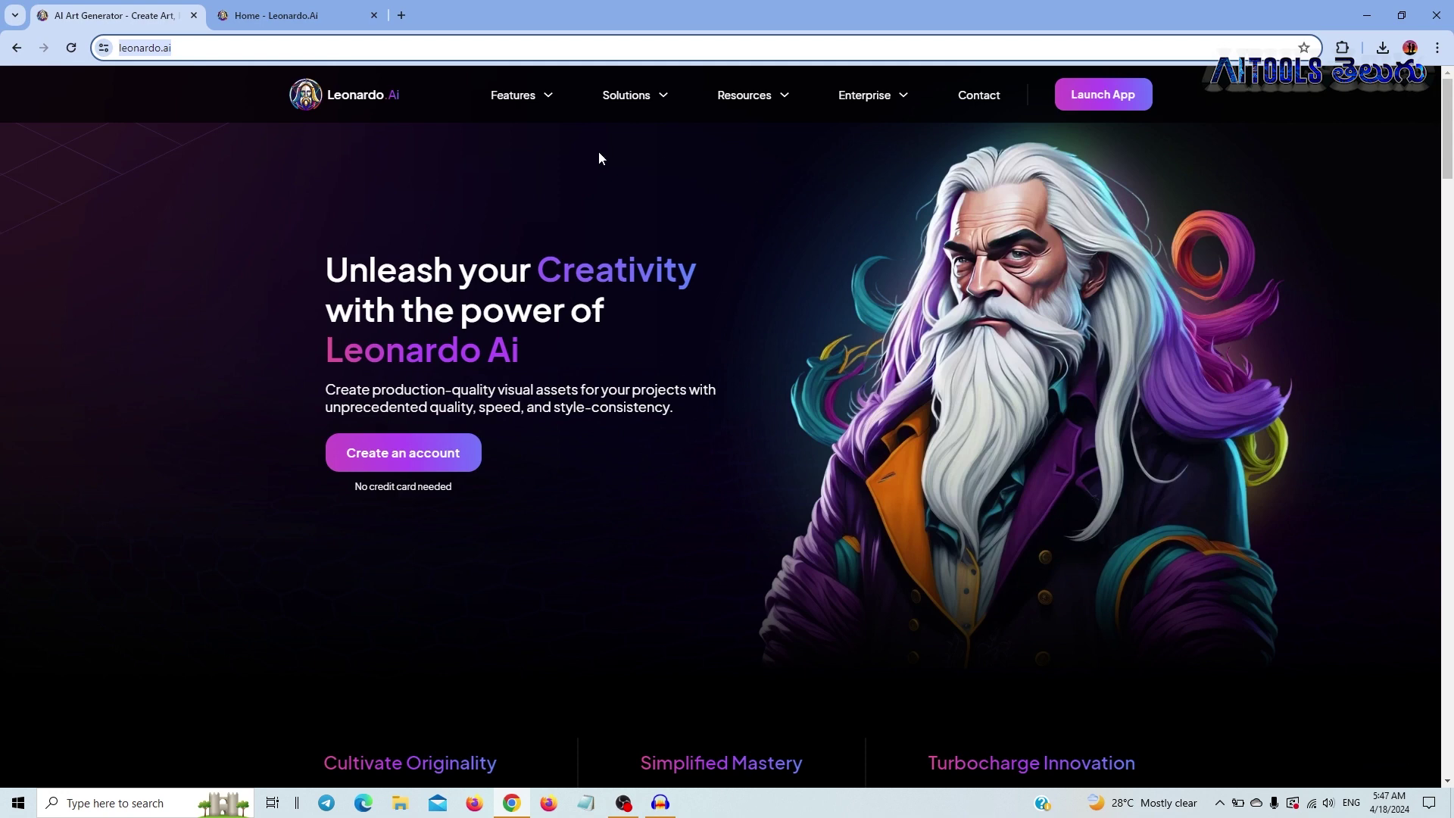
Launch the Leonardo.Ai app from its website and open the Realtime Generation tool.
left_click(559, 178)
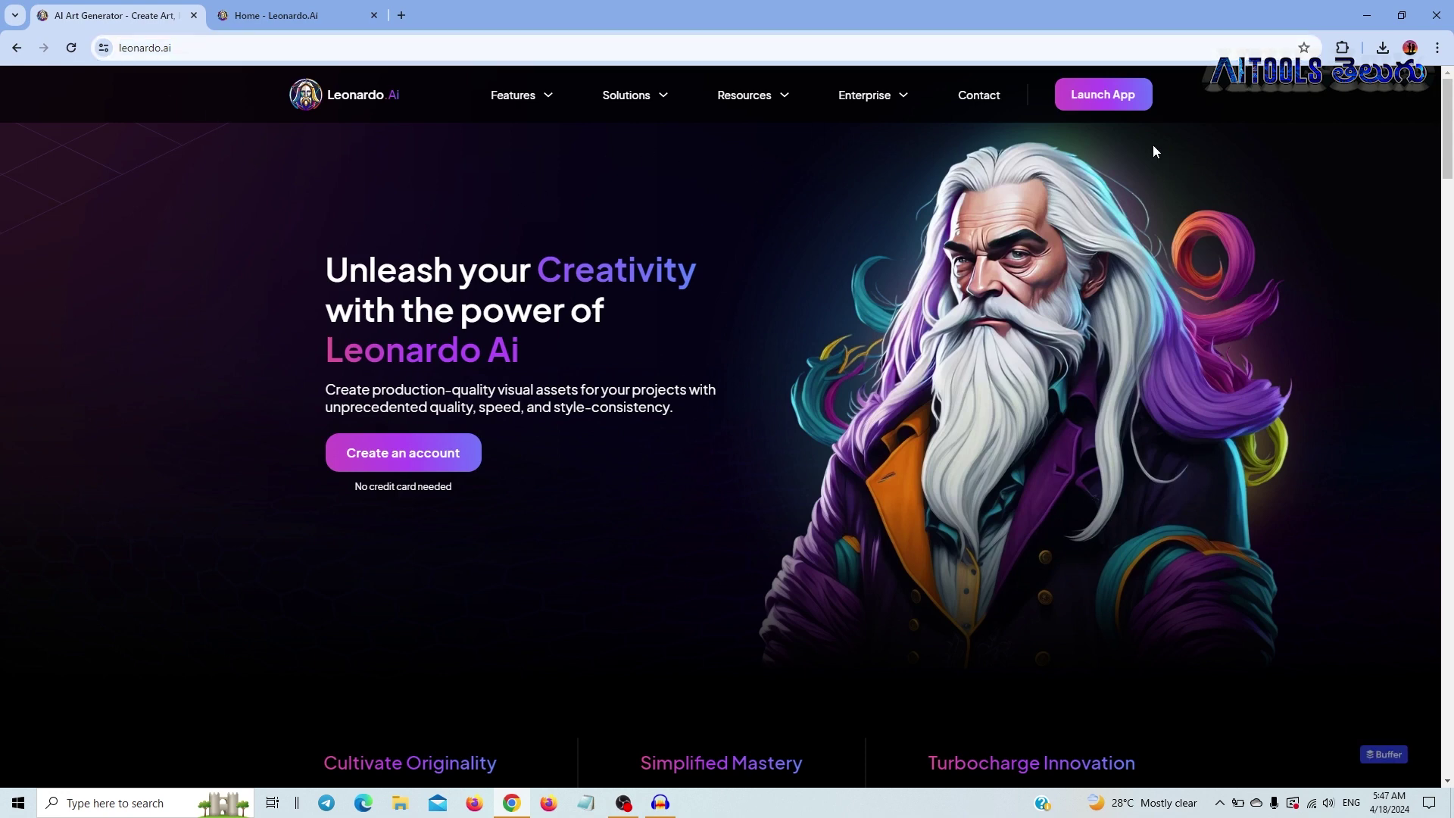
left_click(1103, 95)
left_click(553, 15)
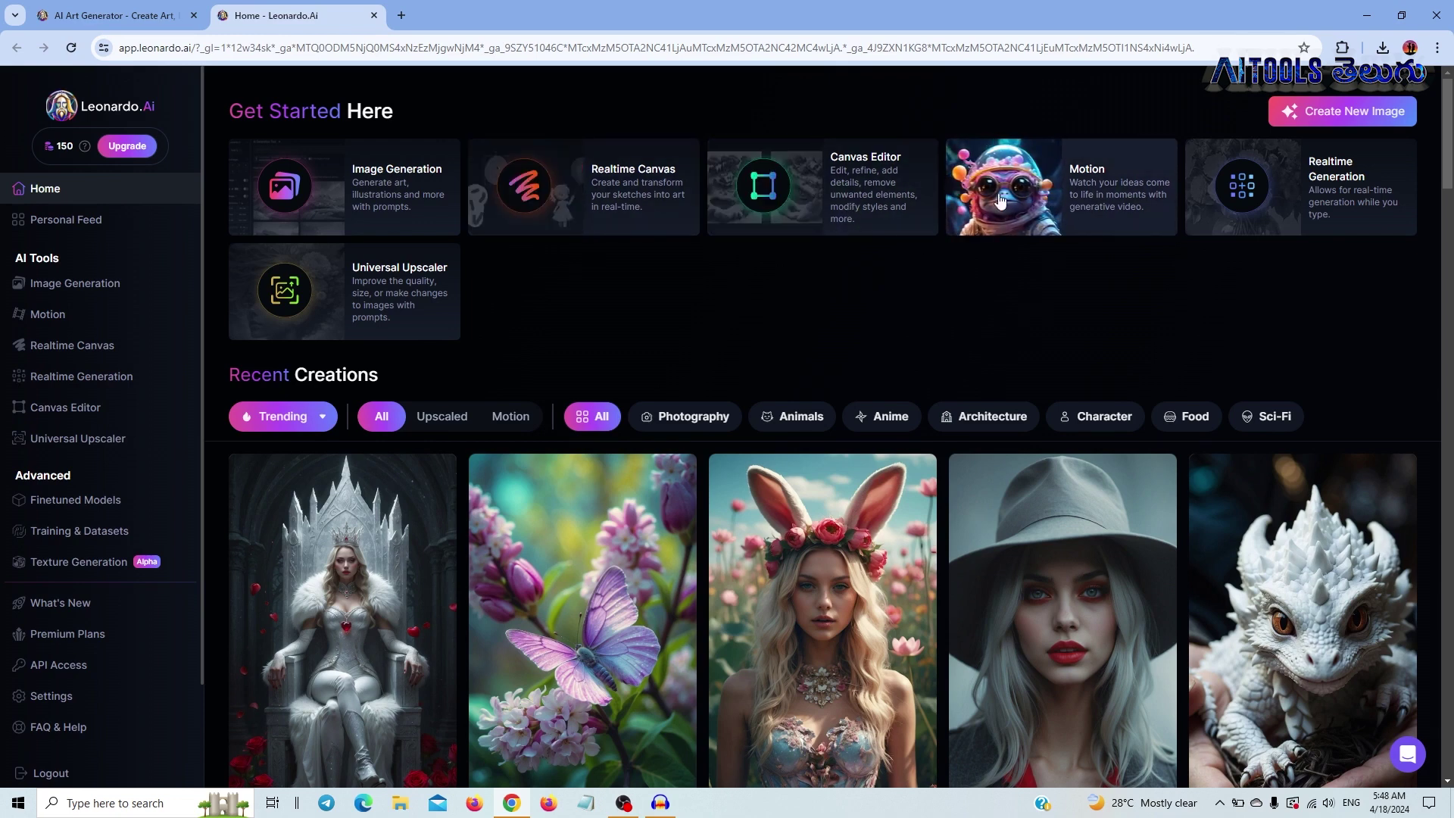
left_click(1281, 187)
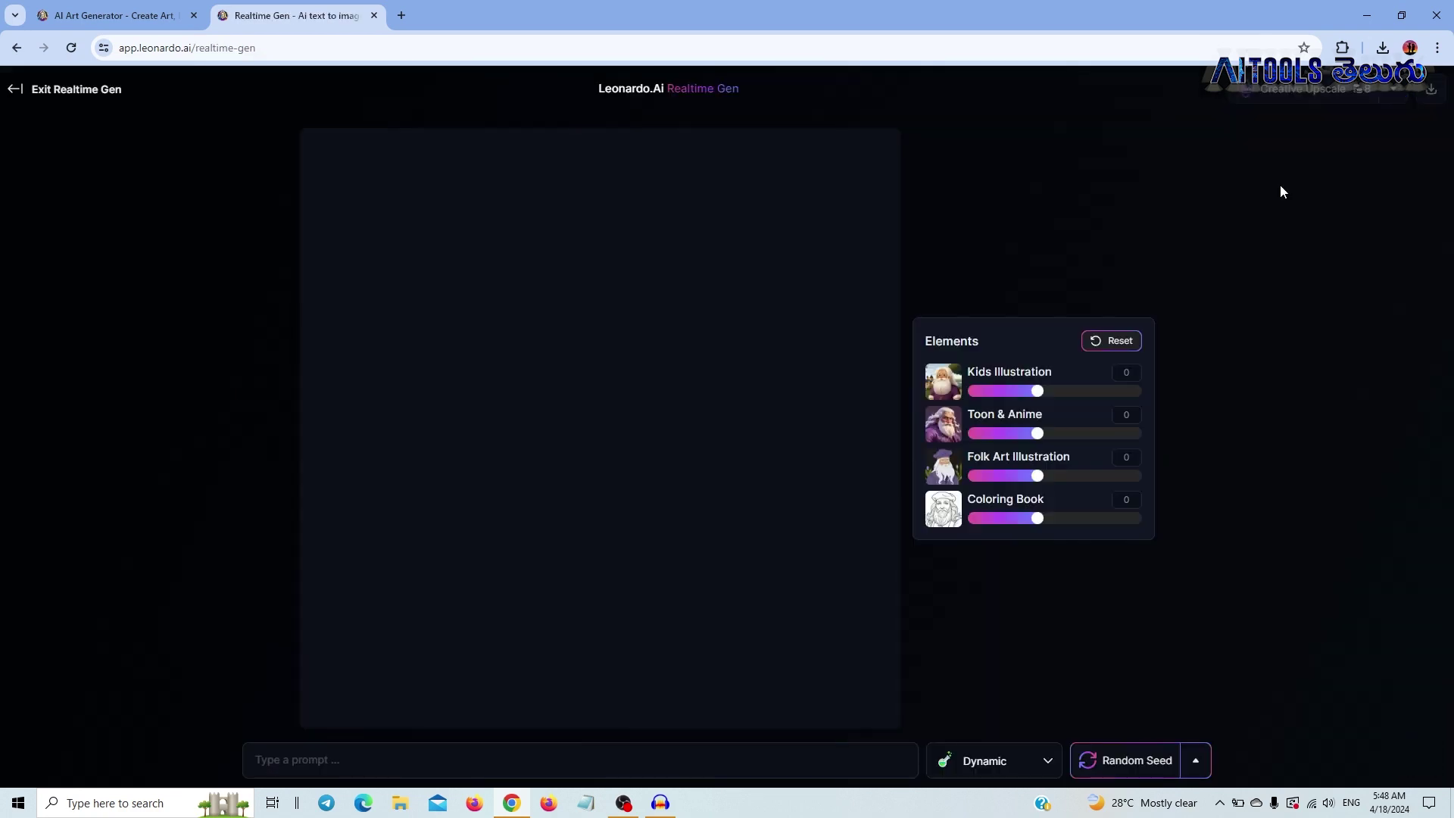
Generate an image from the prompt "a red ball with a banana" and download it.
left_click(415, 760)
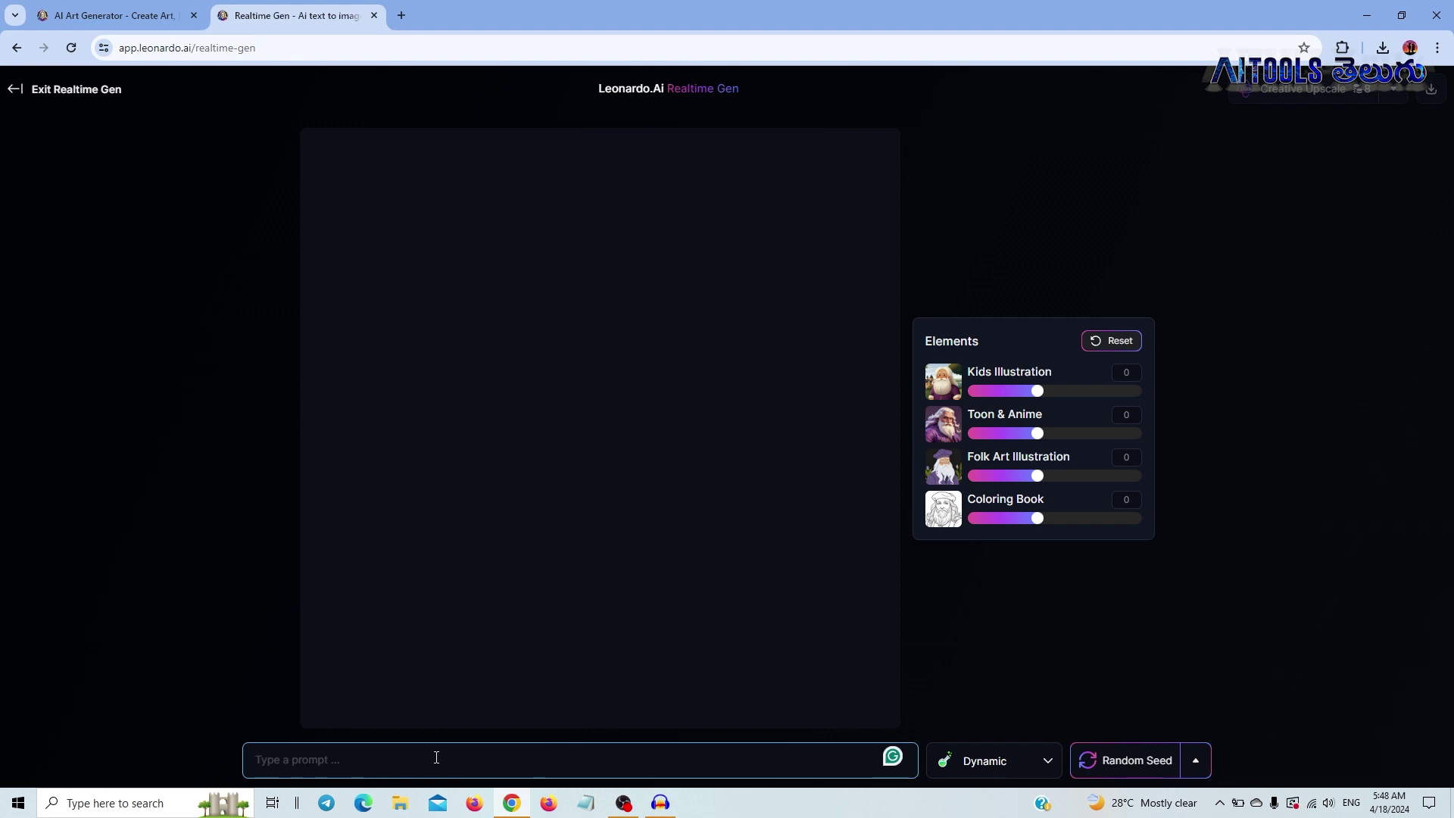
type("a red ball")
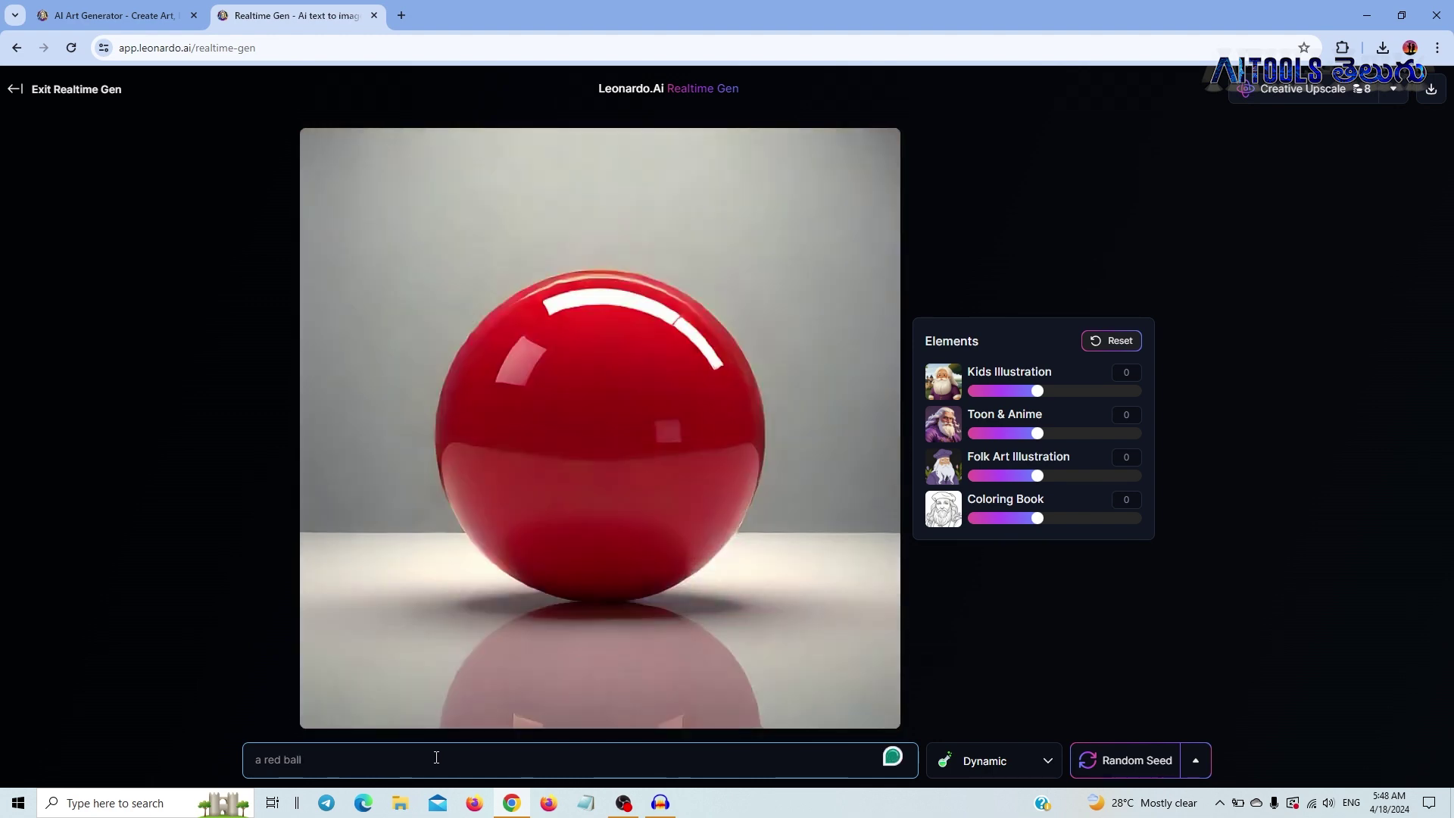
type("with a")
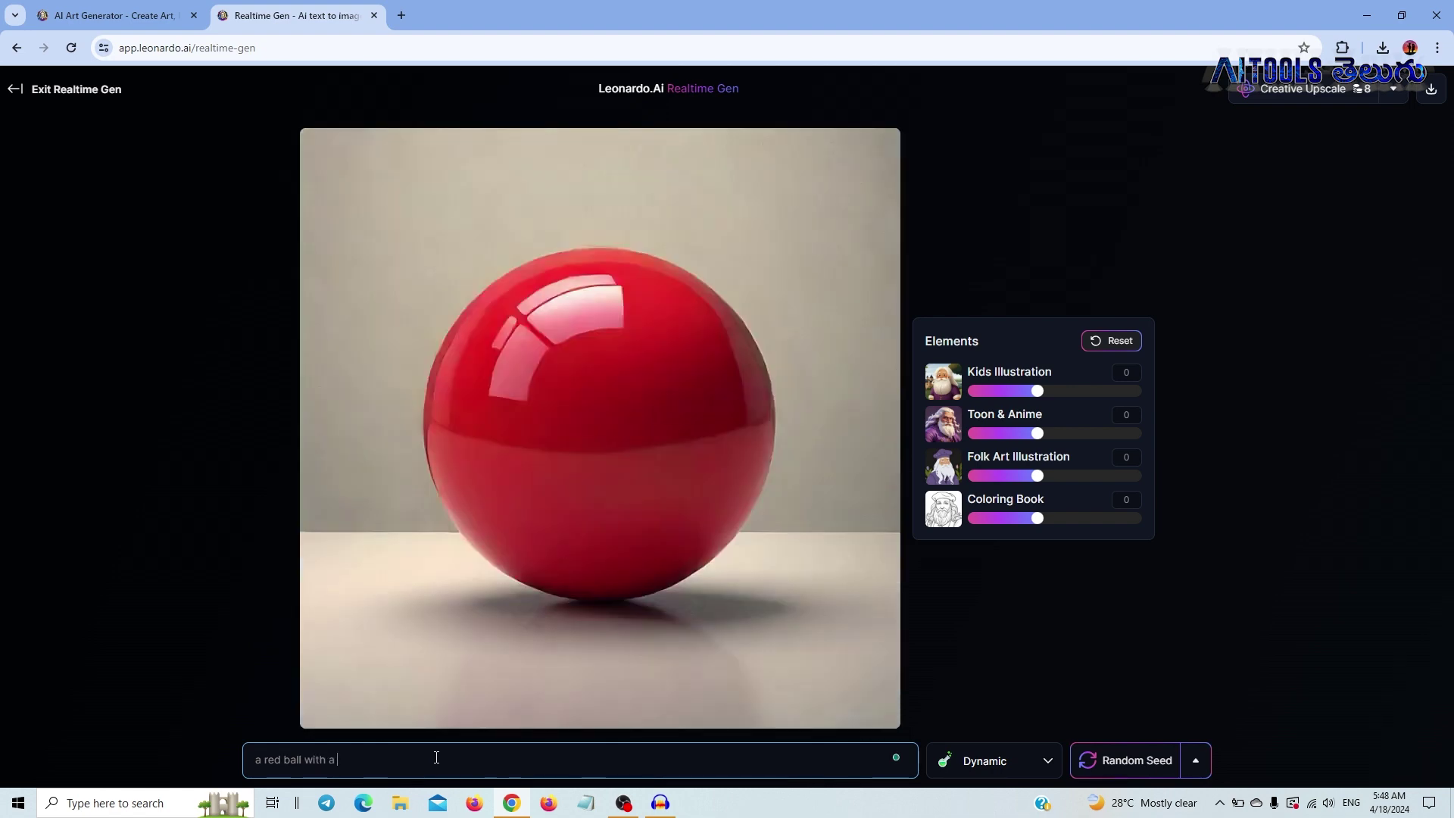
type(" banana")
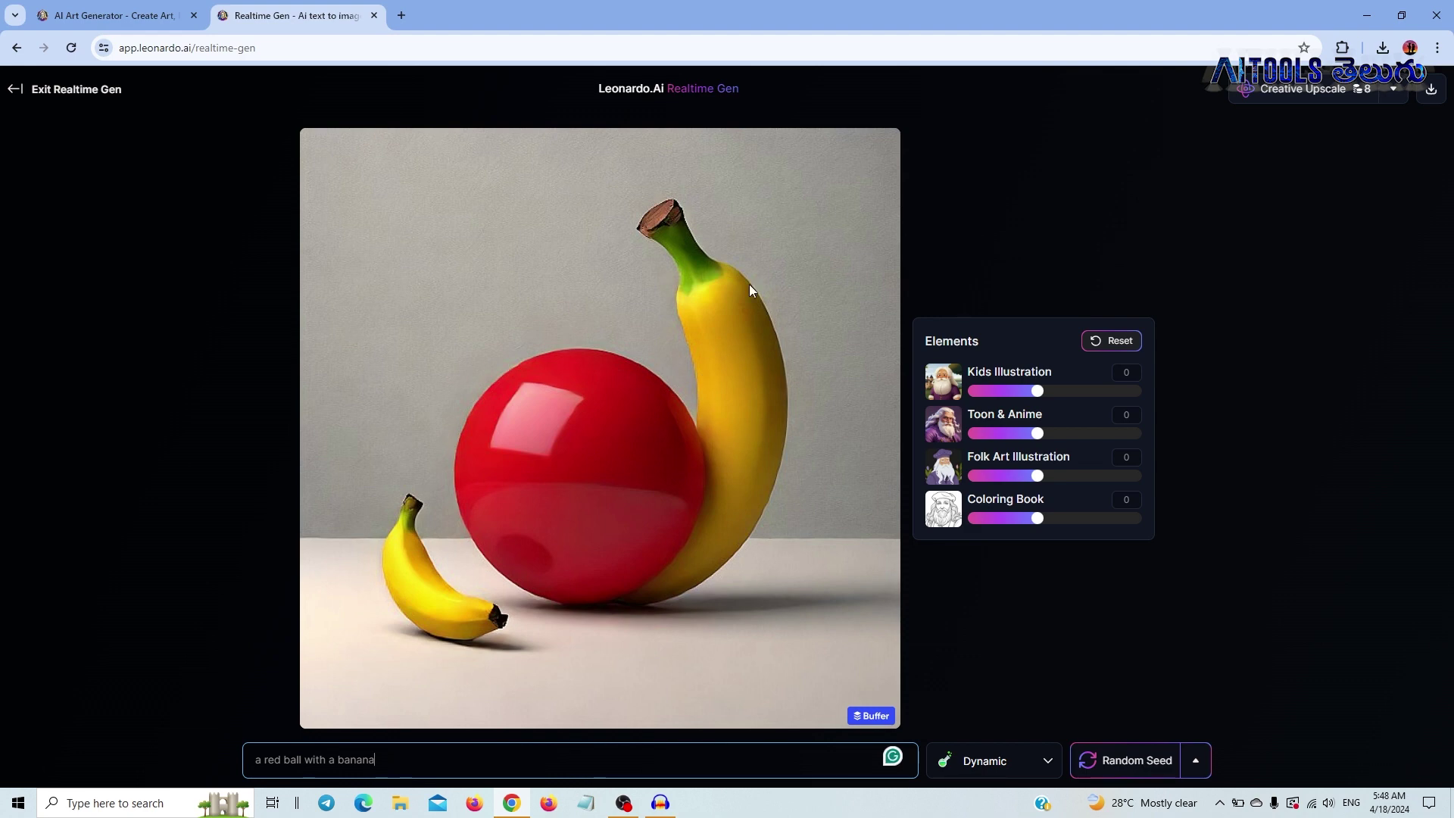
left_click(1432, 92)
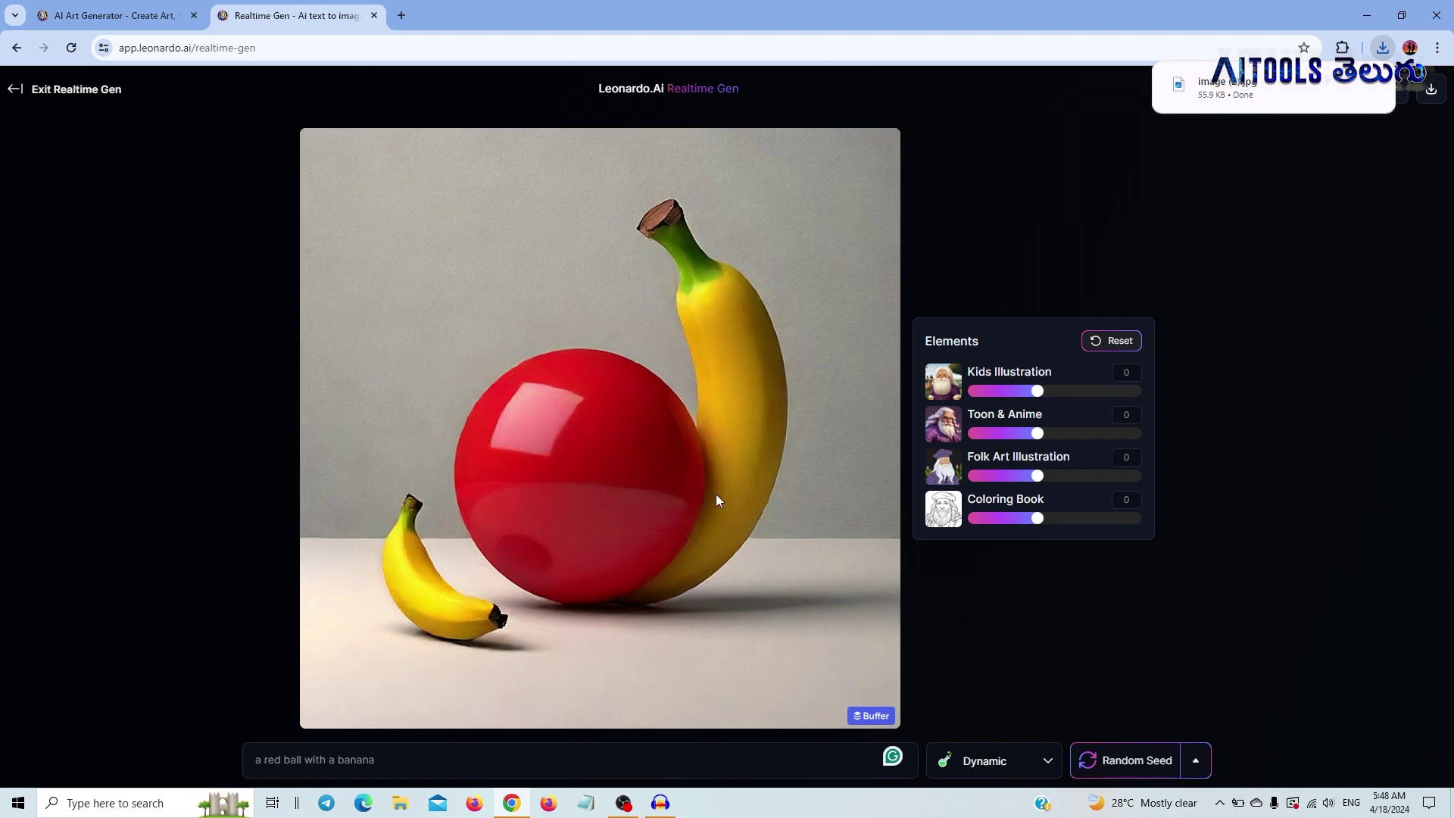
Replace the prompt with "a beautiful indian woman" to generate a new image.
left_click_drag(374, 759, 111, 764)
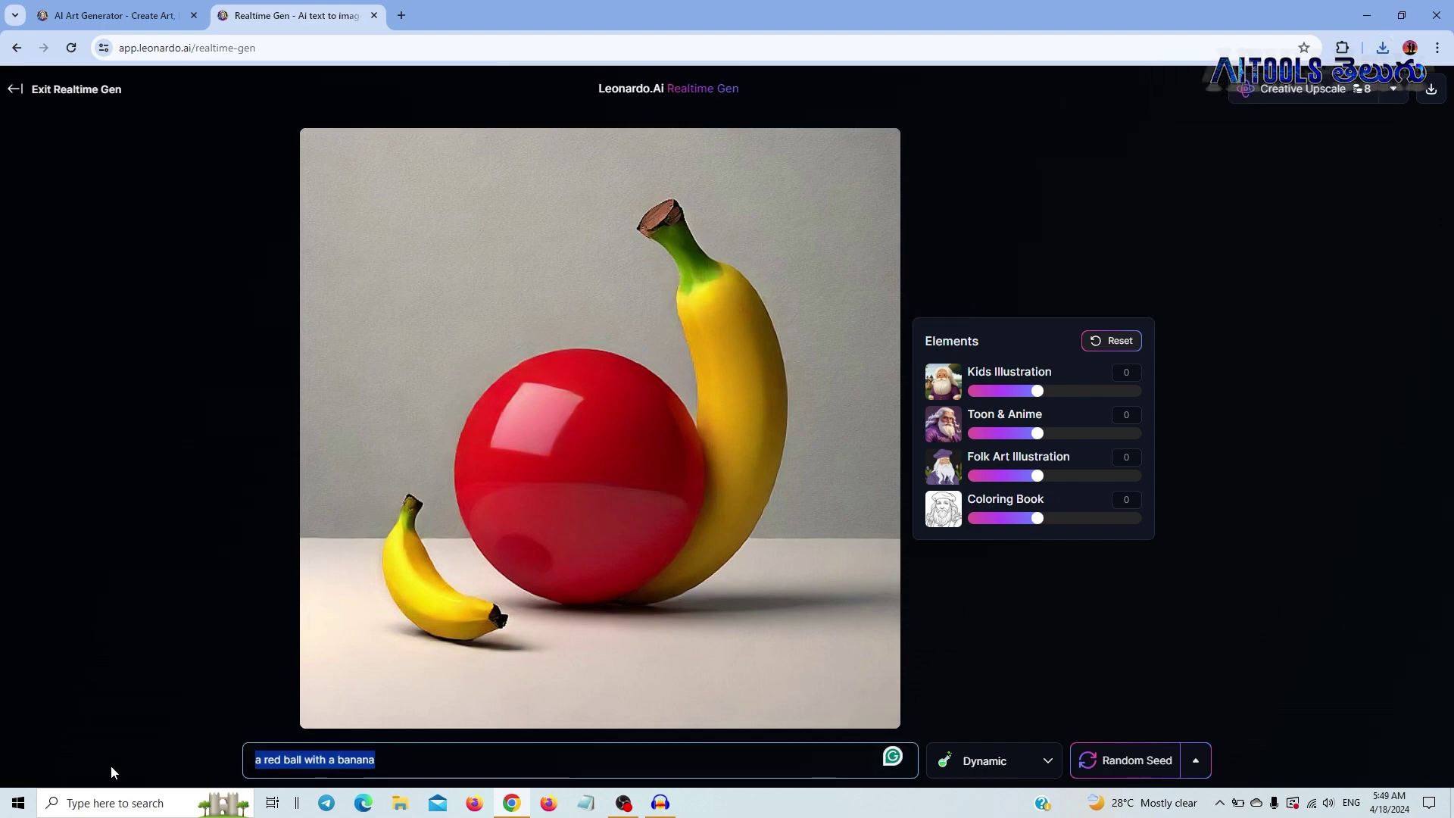
type("a beauti")
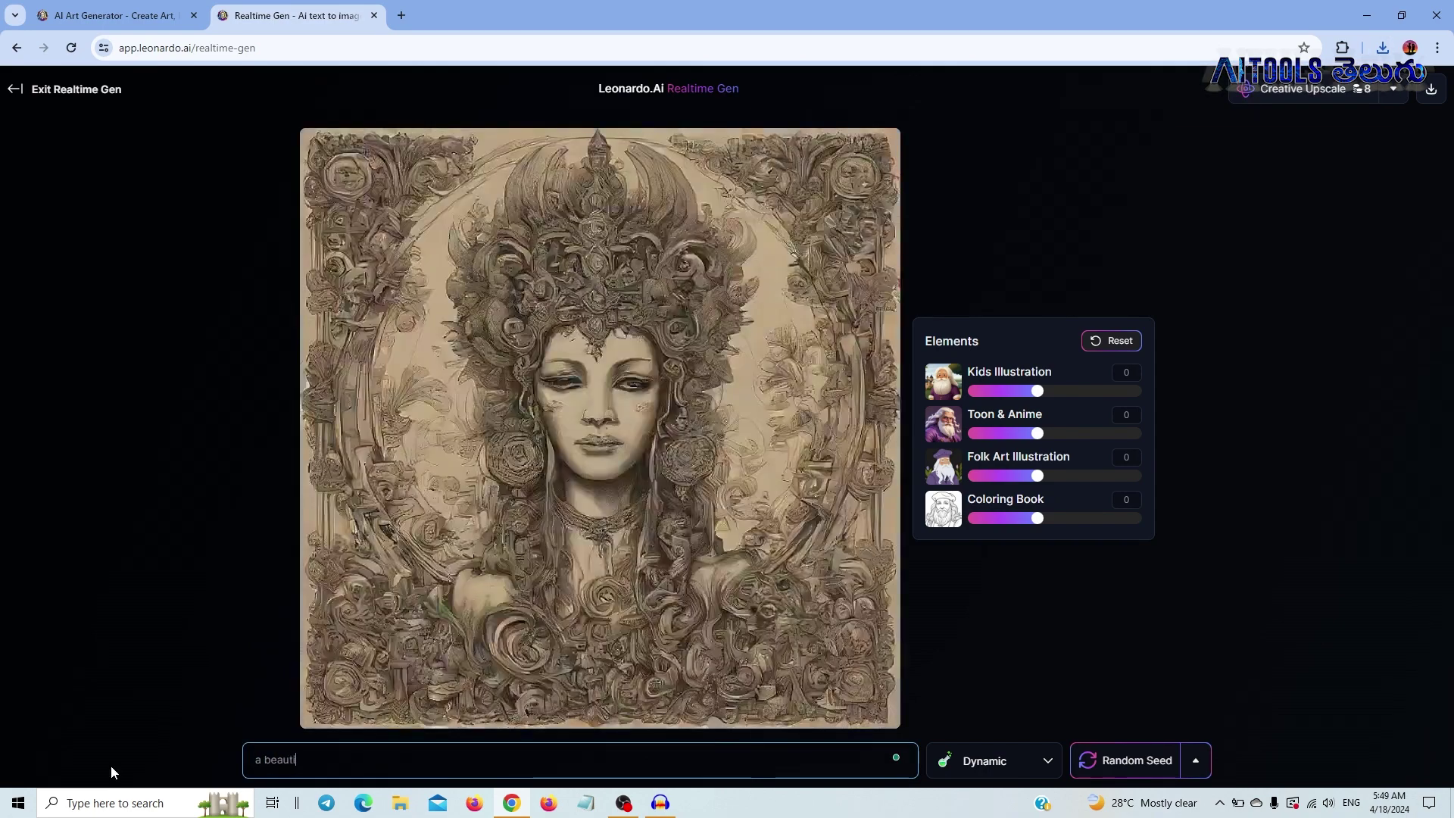
type("ful indian ")
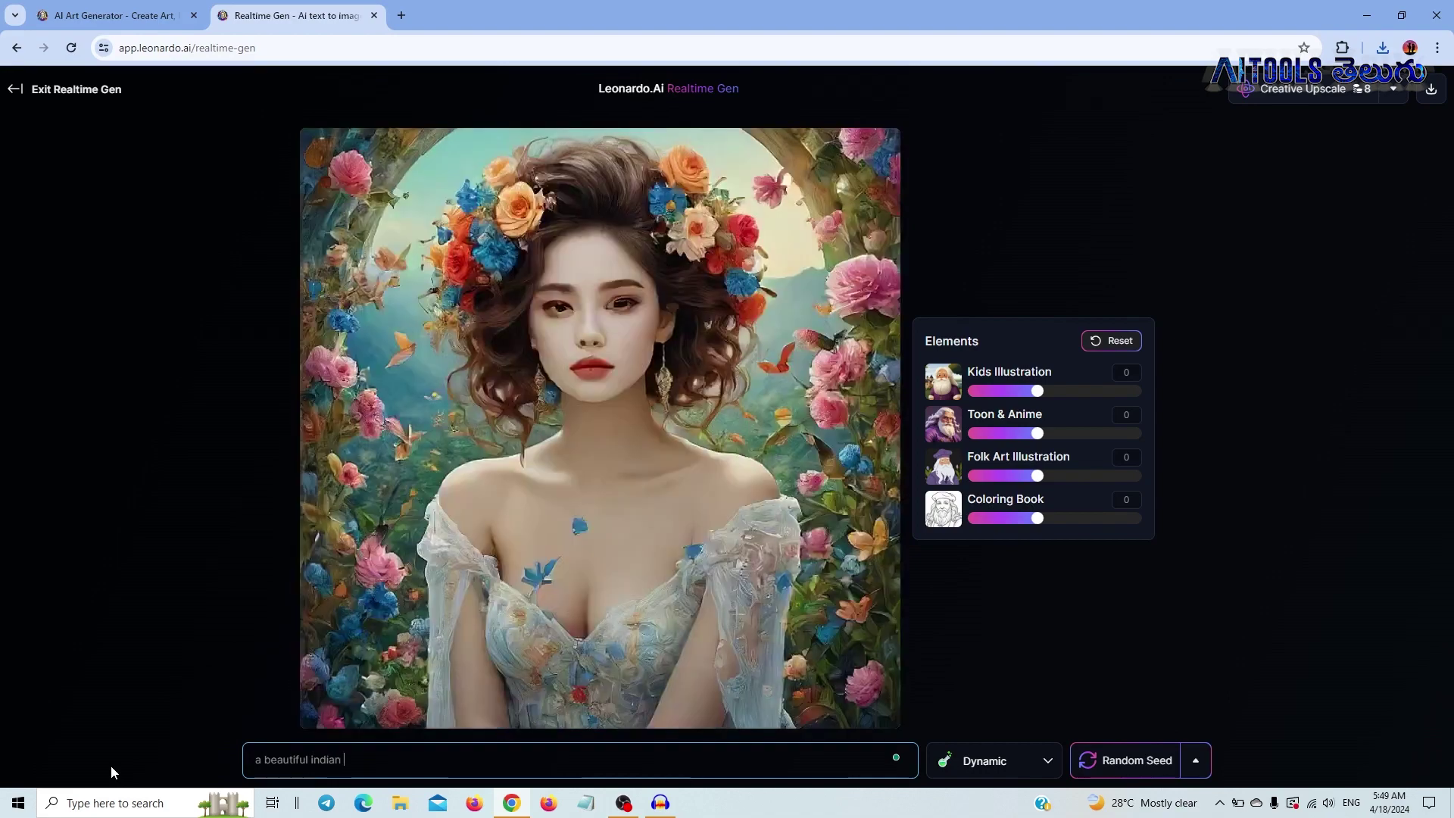
type("woman")
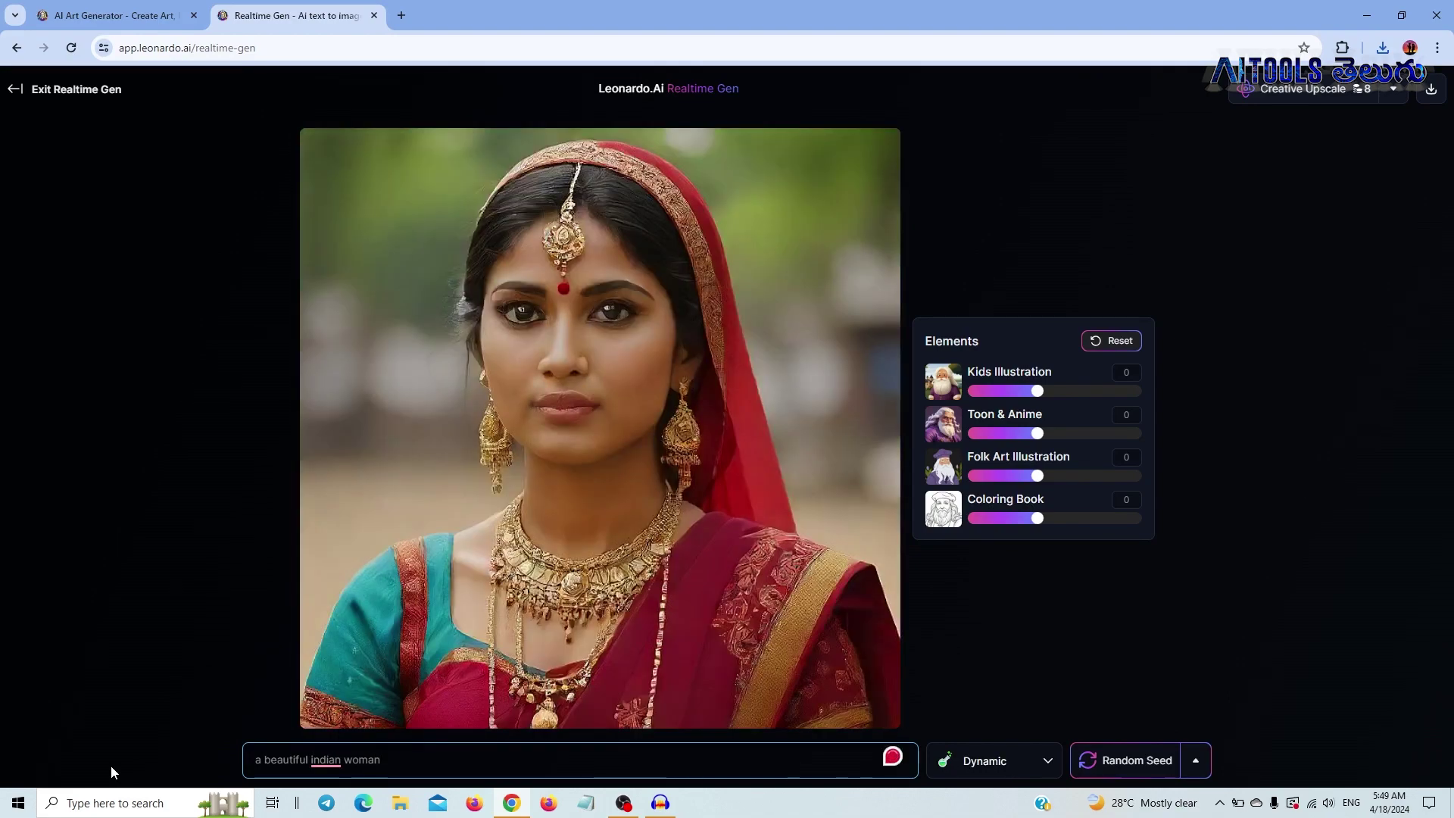
Shorten the prompt's last word to "woma" for a variation, download that image, and restore the word to "woman".
key("BackSpace")
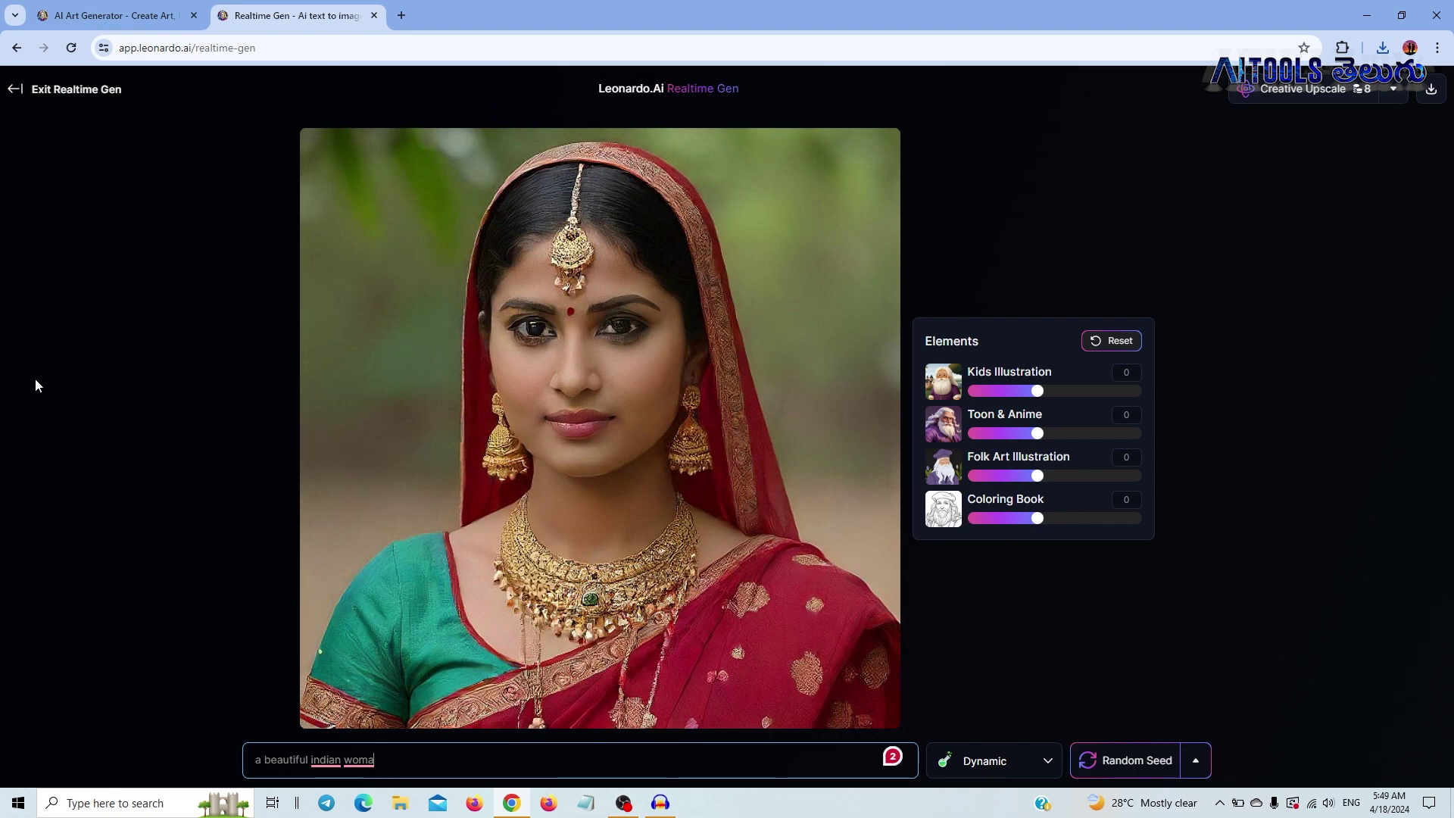
left_click(1443, 99)
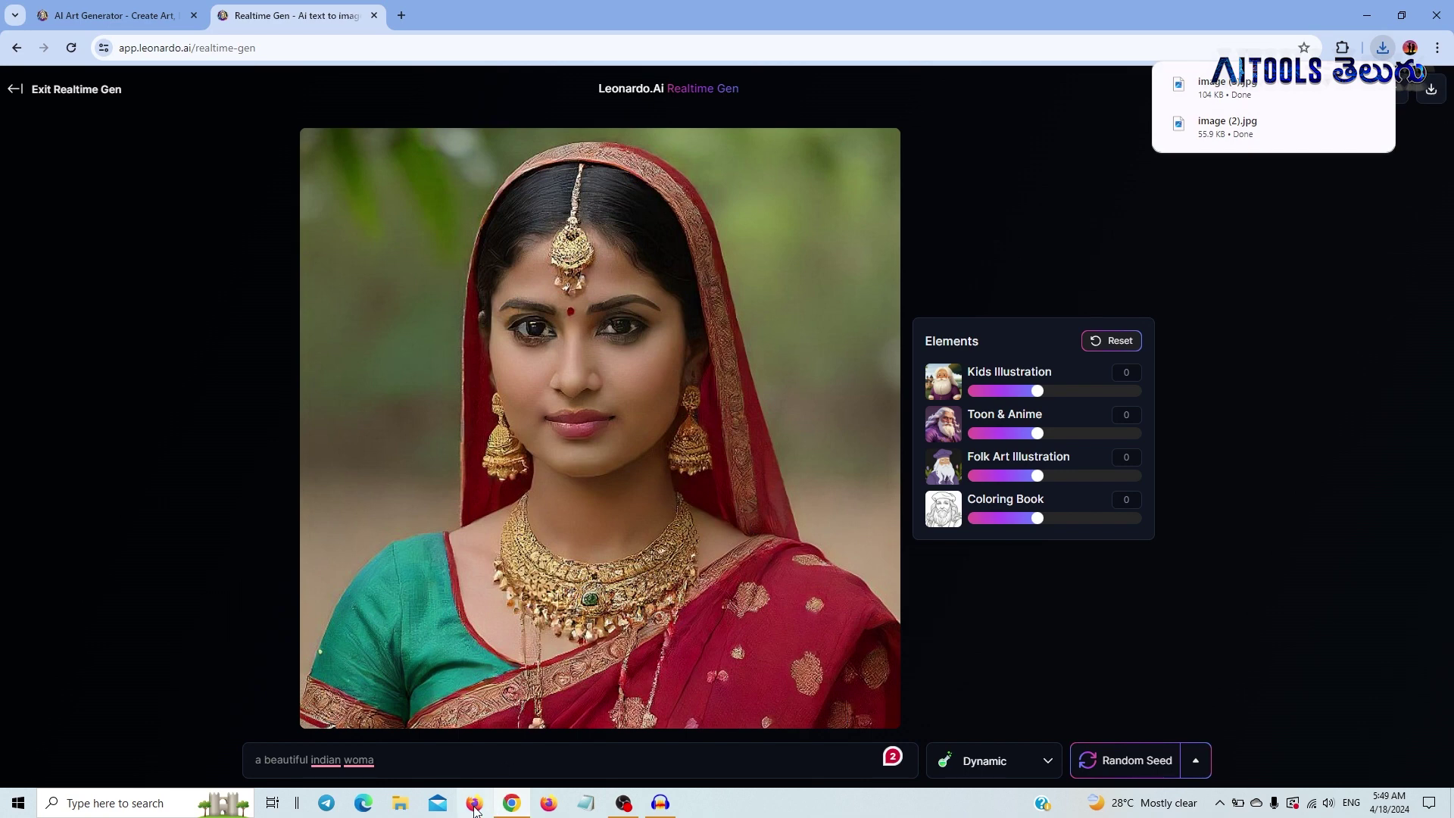
left_click(462, 765)
type("n")
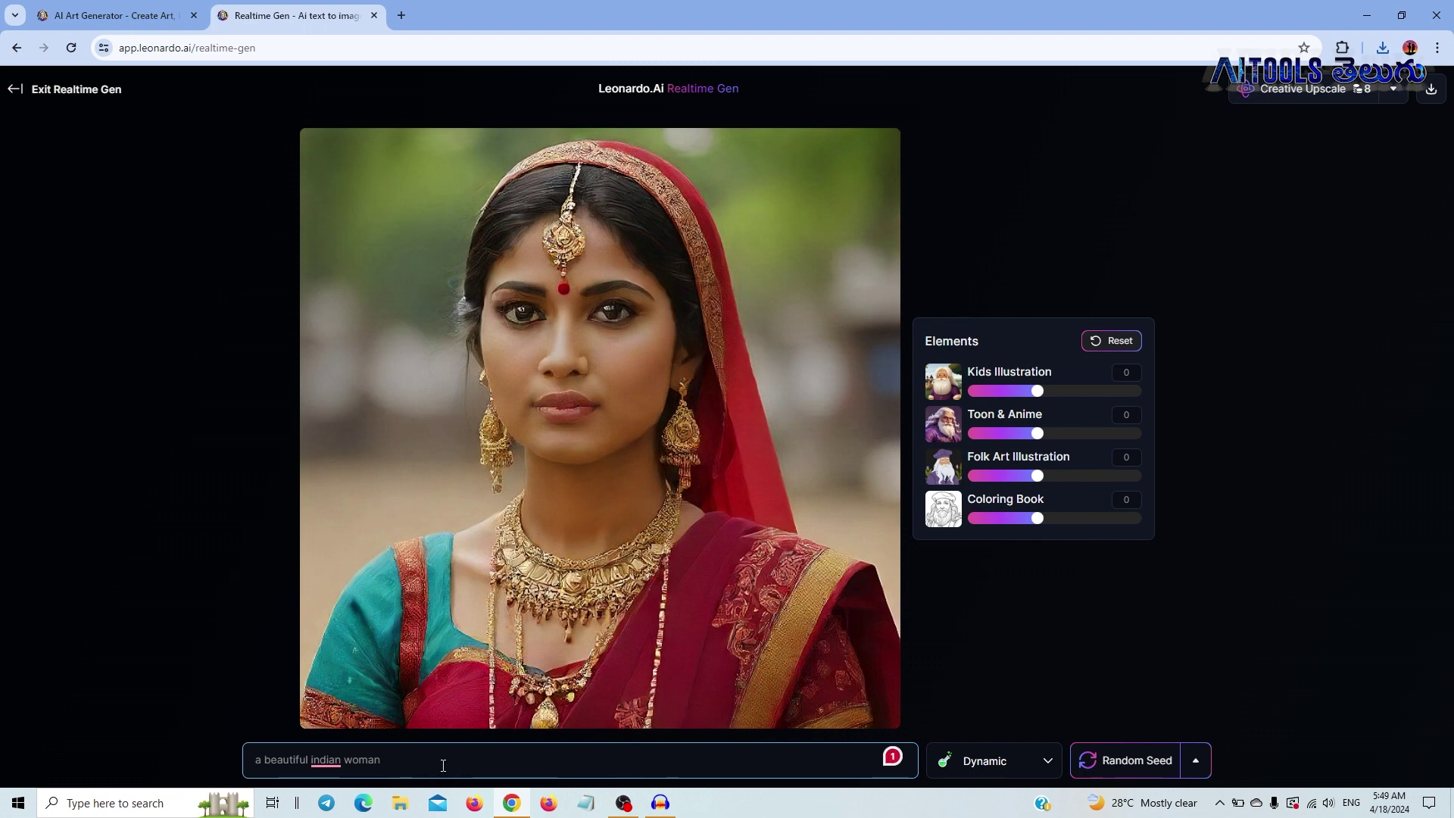
Replace the prompt with "an imaginary land with a king riding on a horse" and set the image style to Cinematic.
left_click_drag(443, 764, 140, 756)
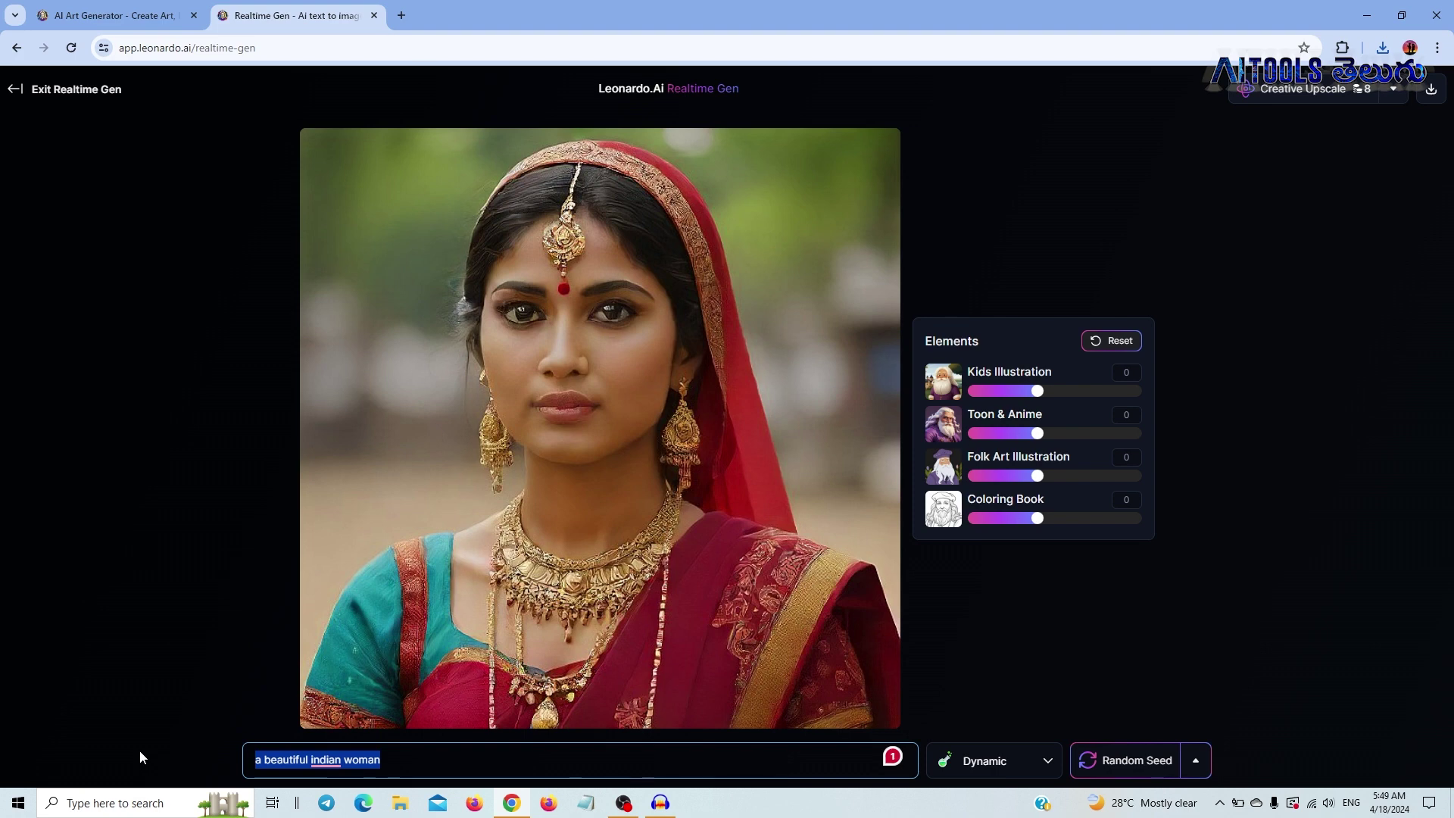
key("BackSpace")
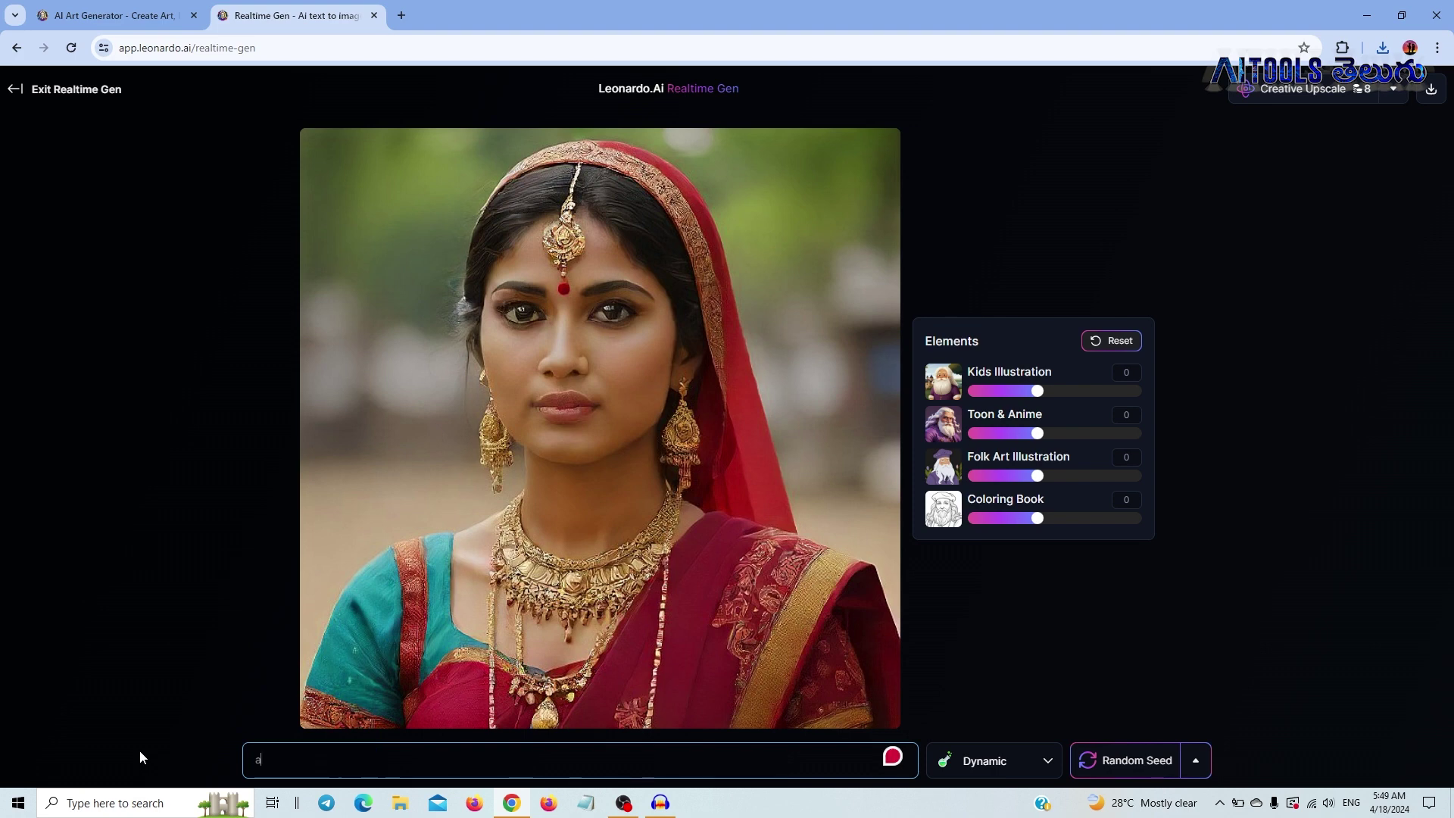
type("an imagin")
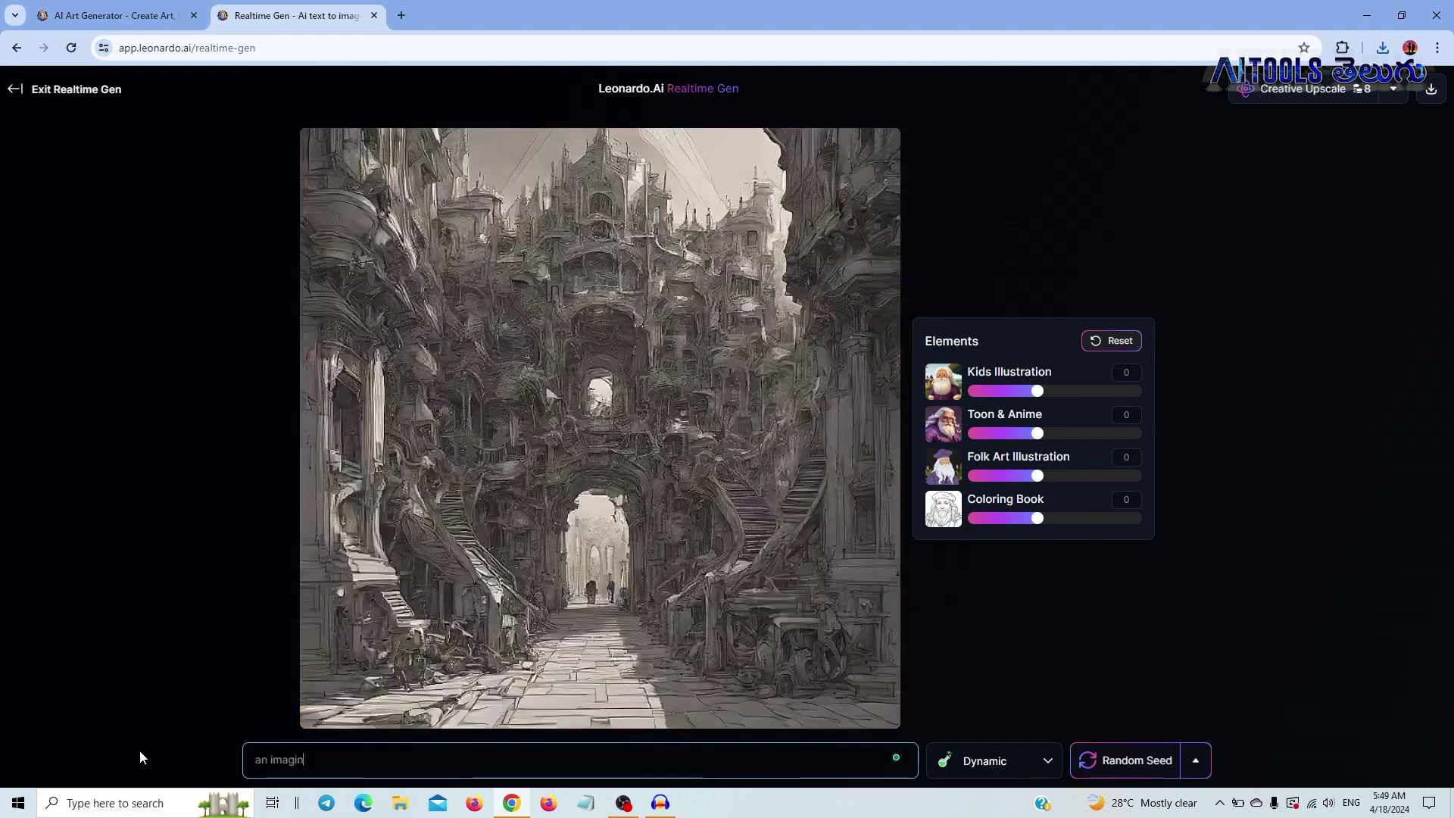
type("ary land")
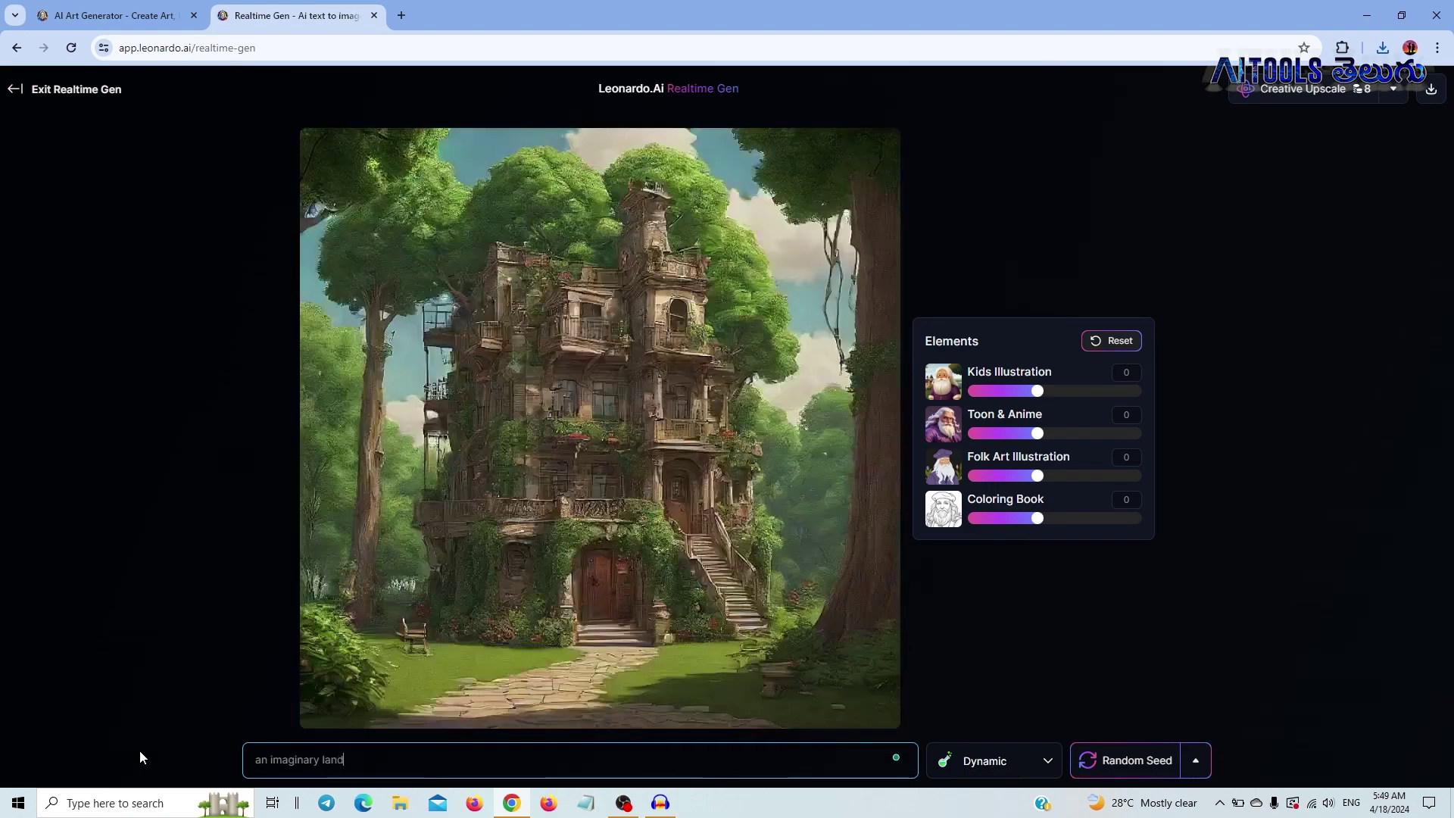
type(" with ")
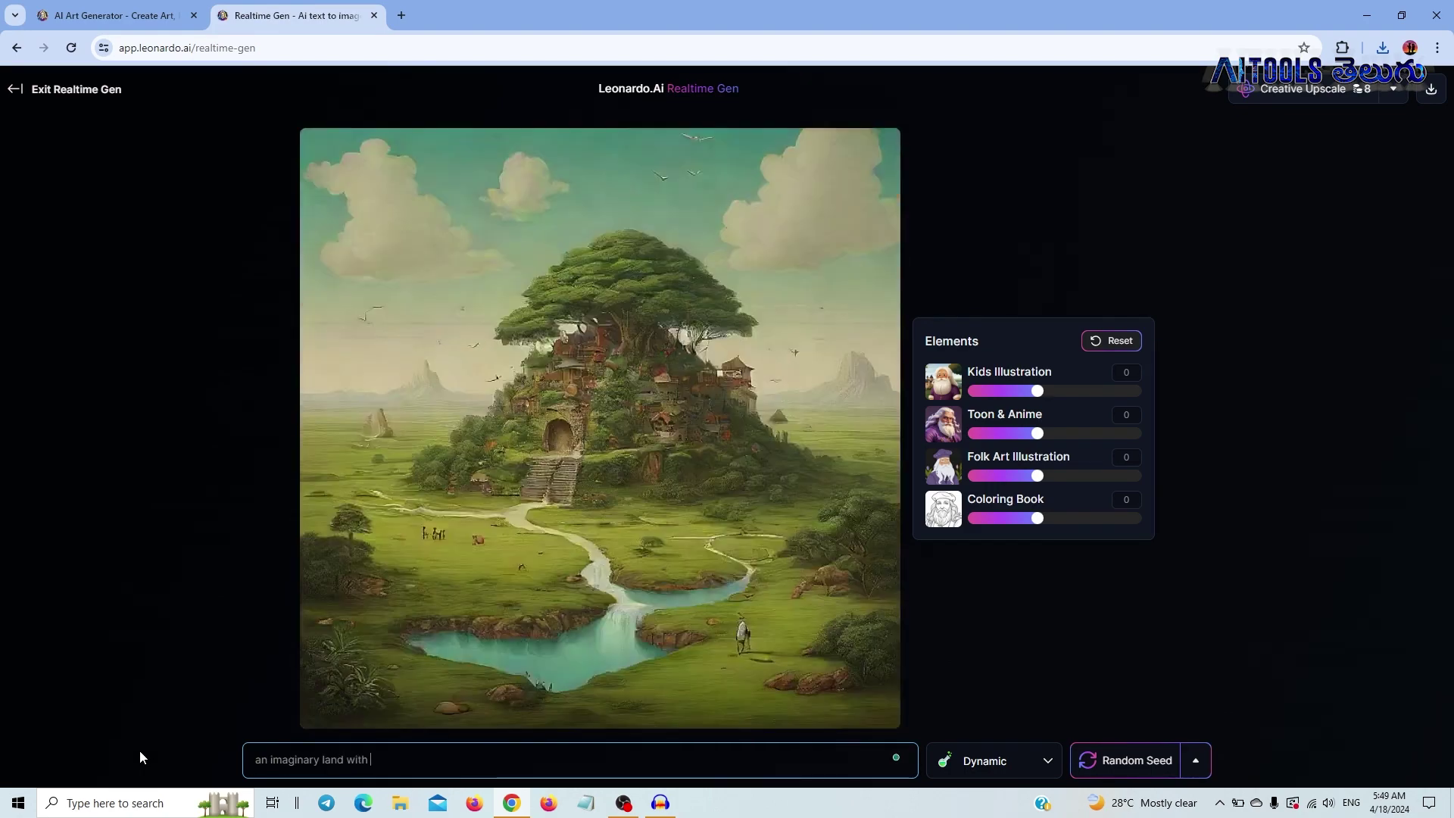
type("a king r")
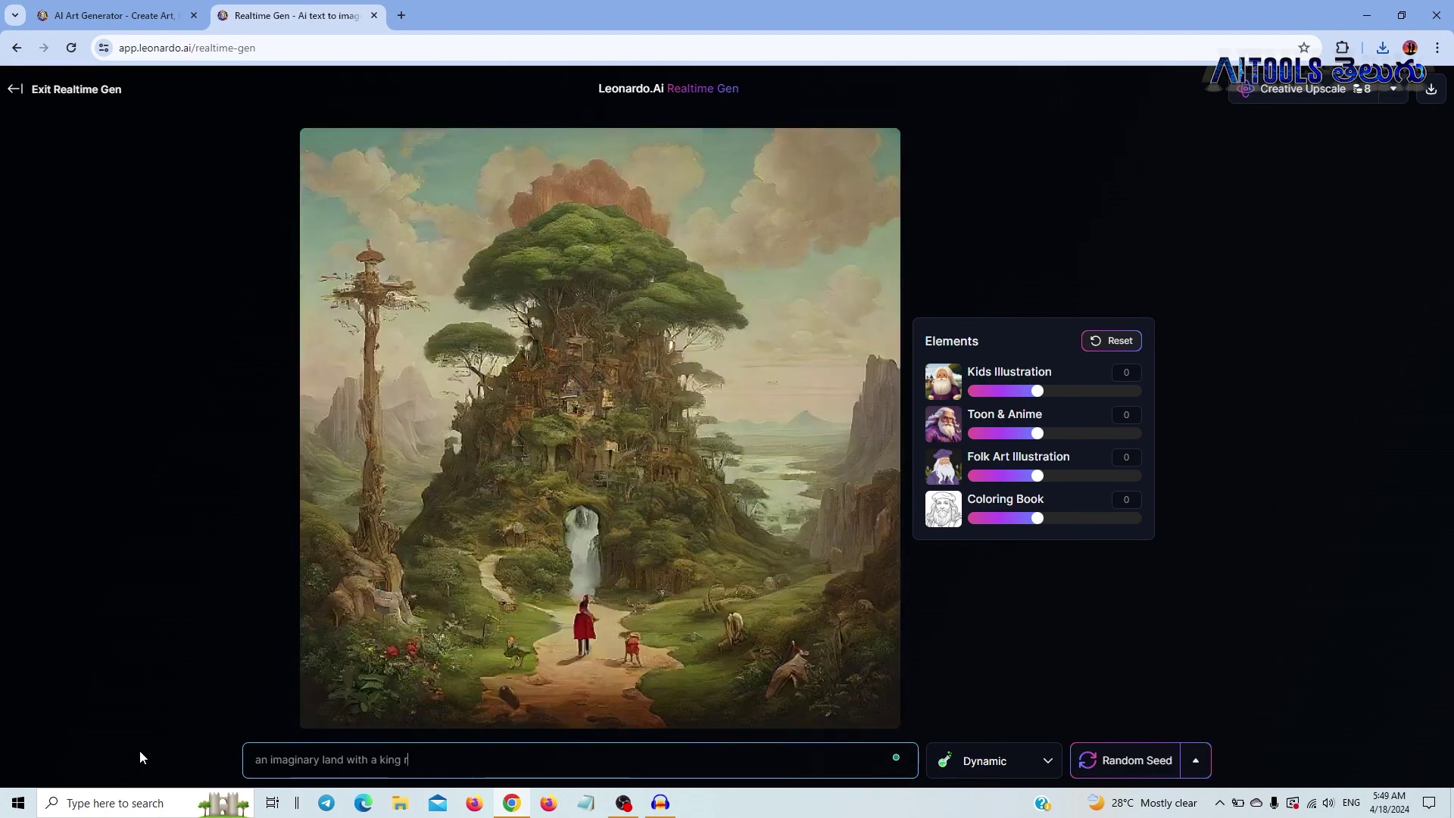
type("iding on a horse")
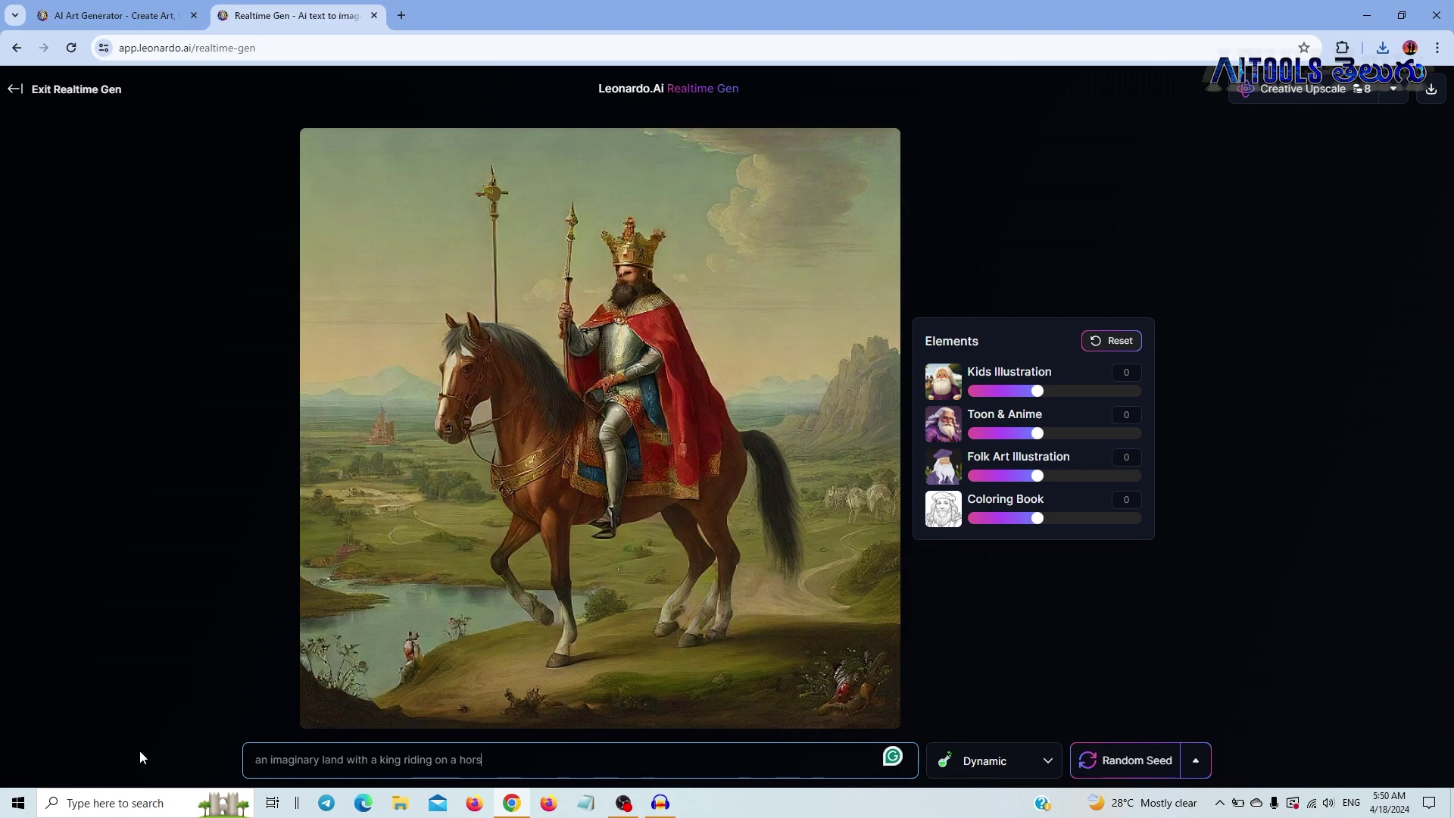
left_click(988, 760)
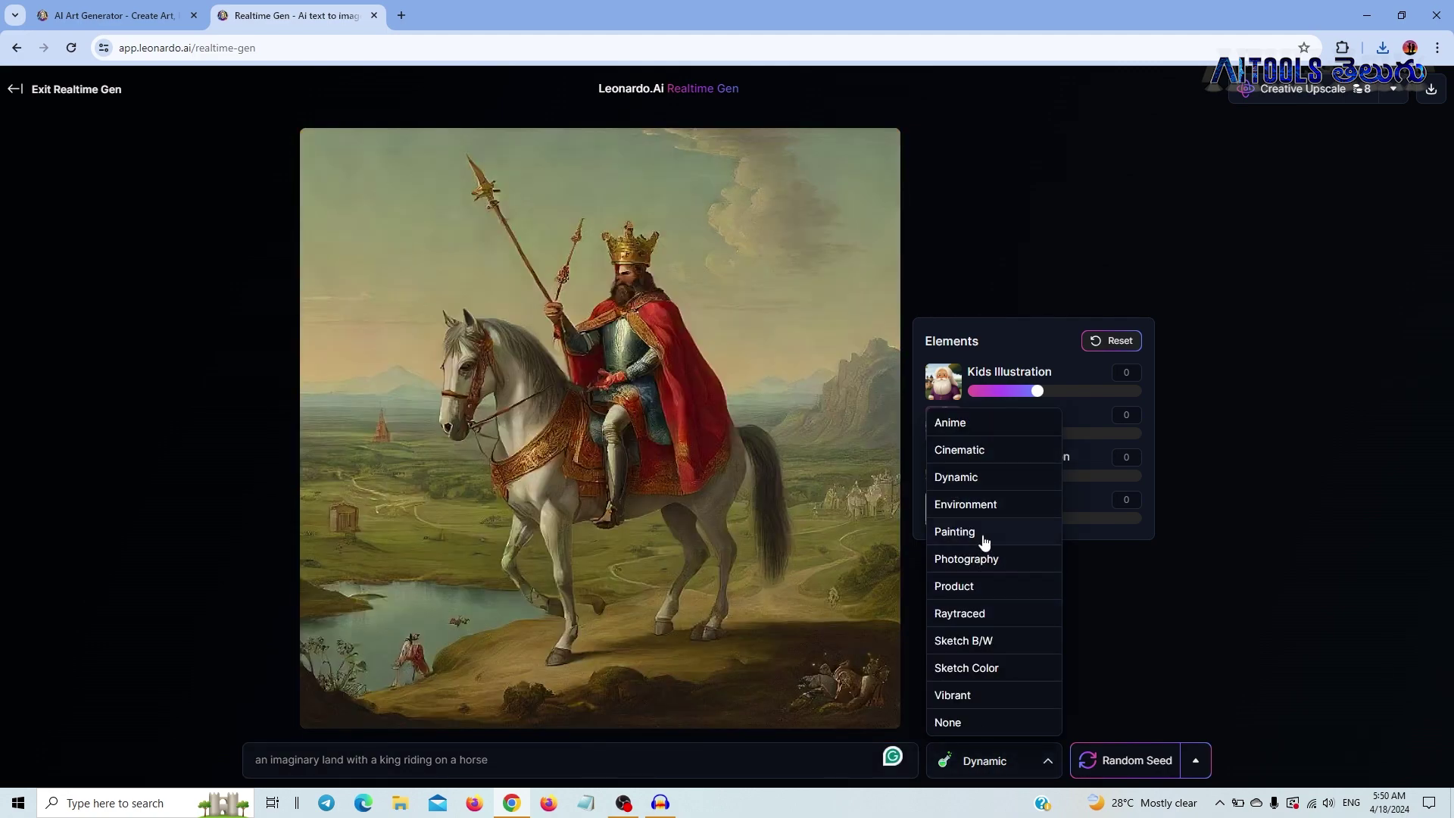
left_click(972, 454)
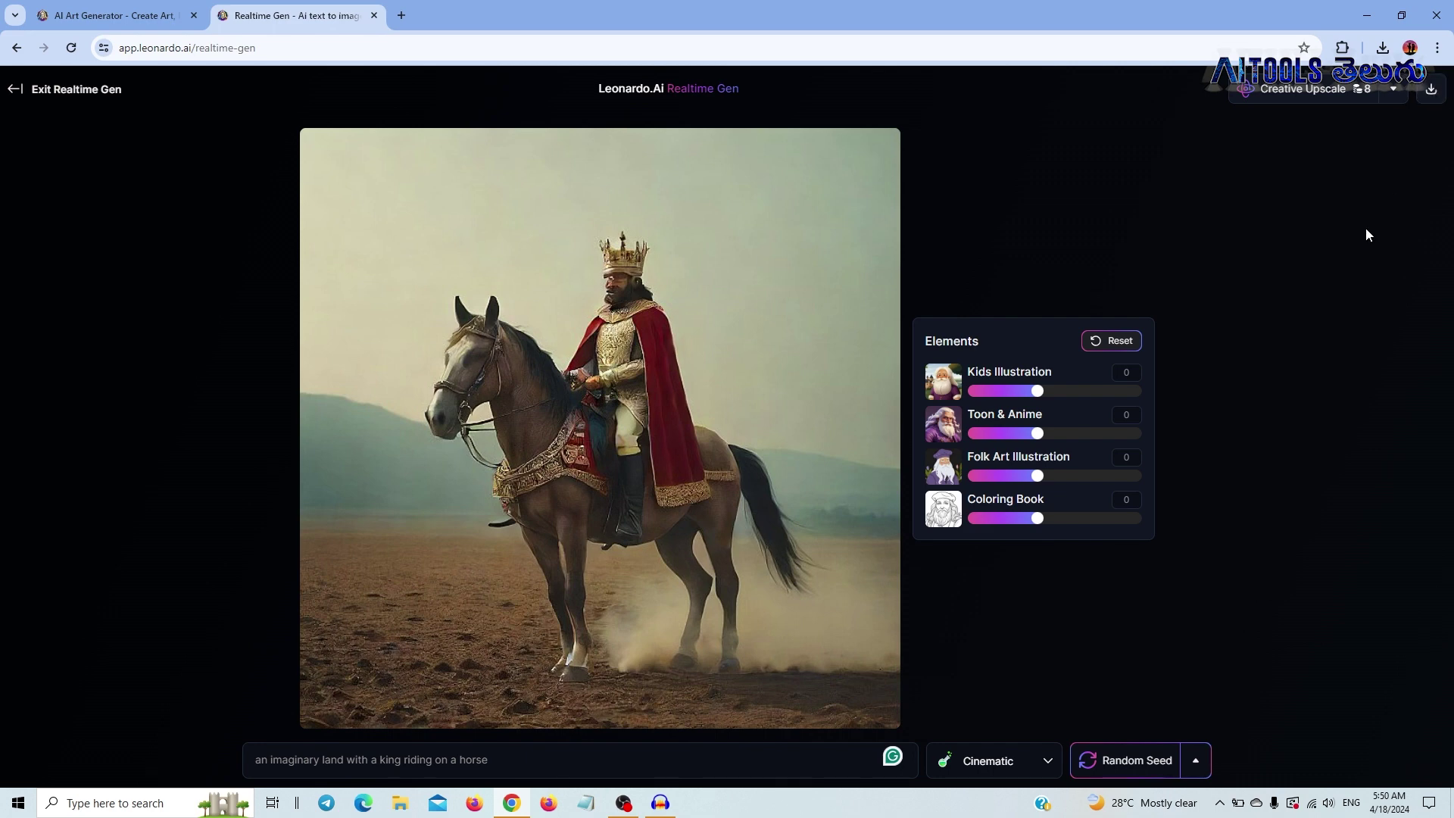
Return to the app's home page, open the Motion tool, and open the selection of its source image.
key("alt+Left")
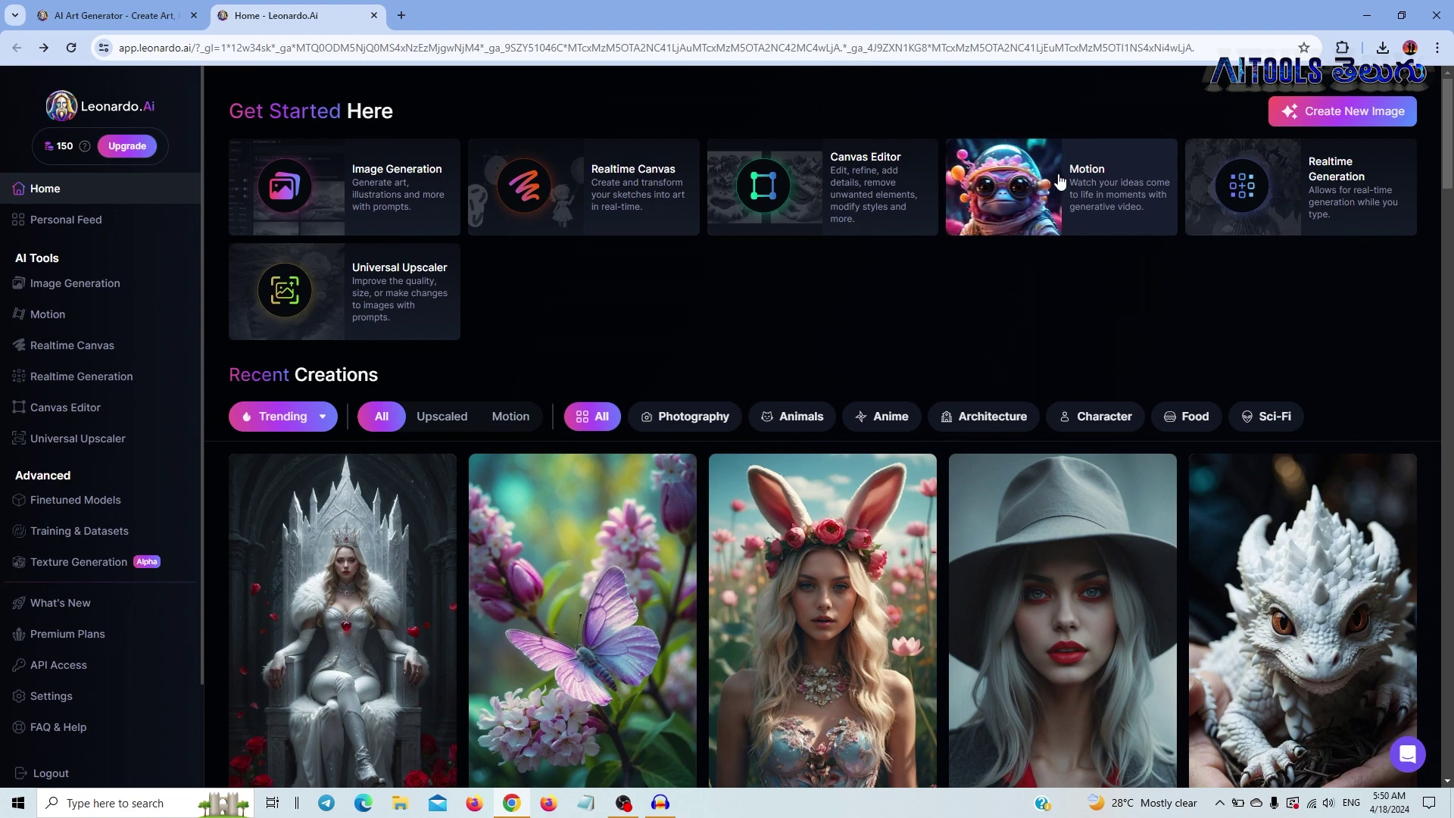
left_click(1087, 195)
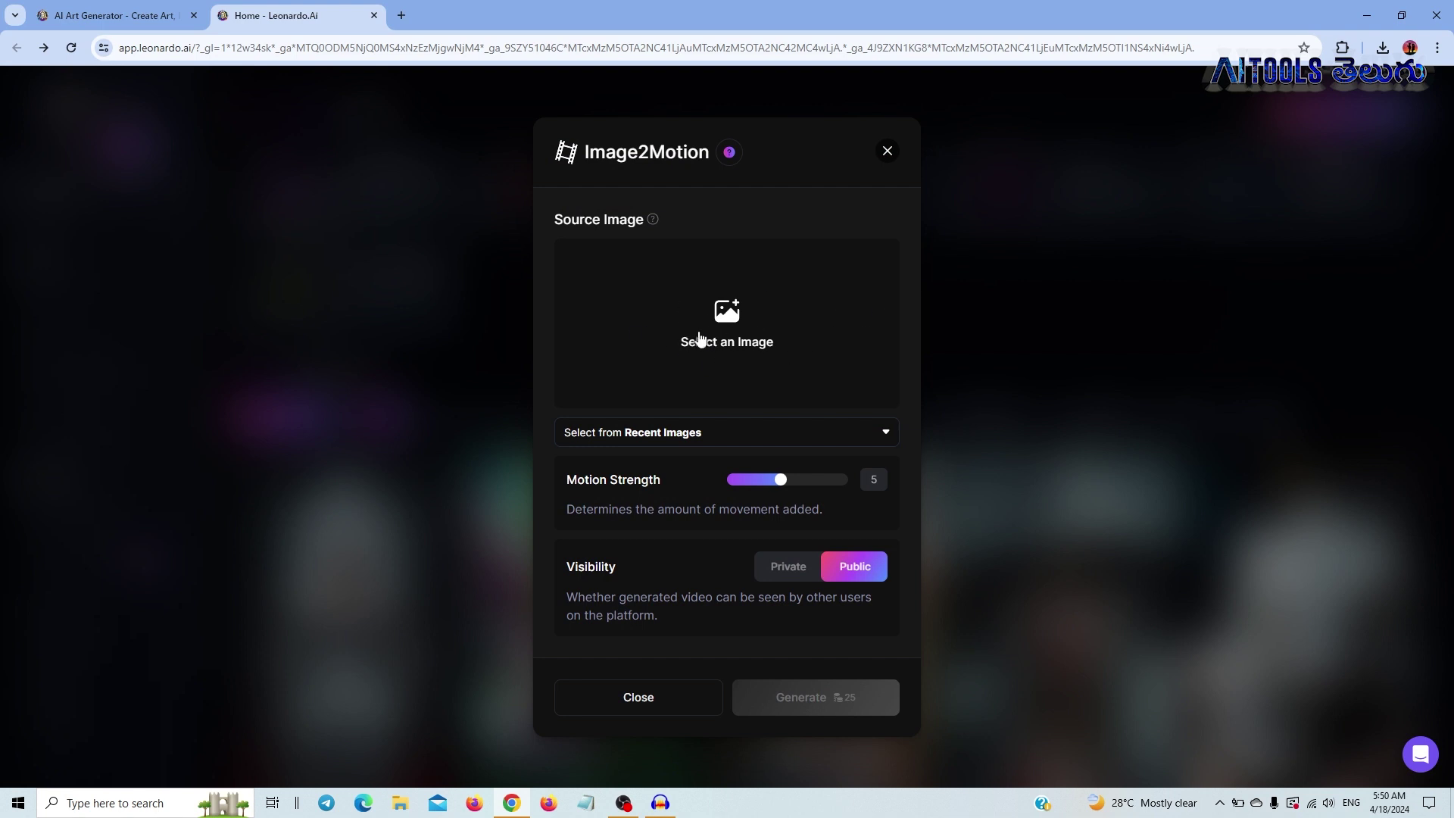
left_click(748, 333)
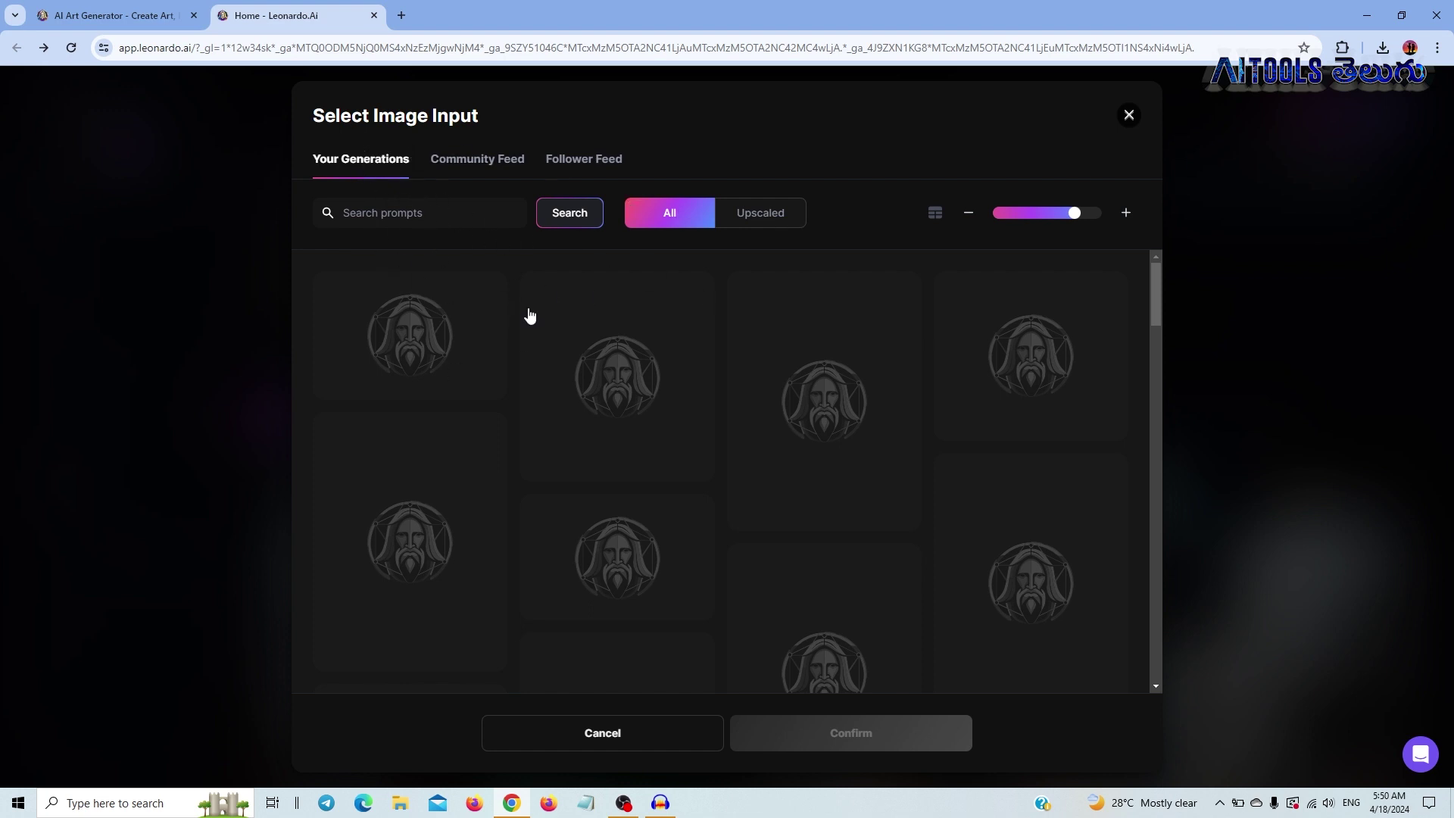
Choose the butterfly on pink tulips from the trending Community Feed images as the motion source image.
left_click(470, 158)
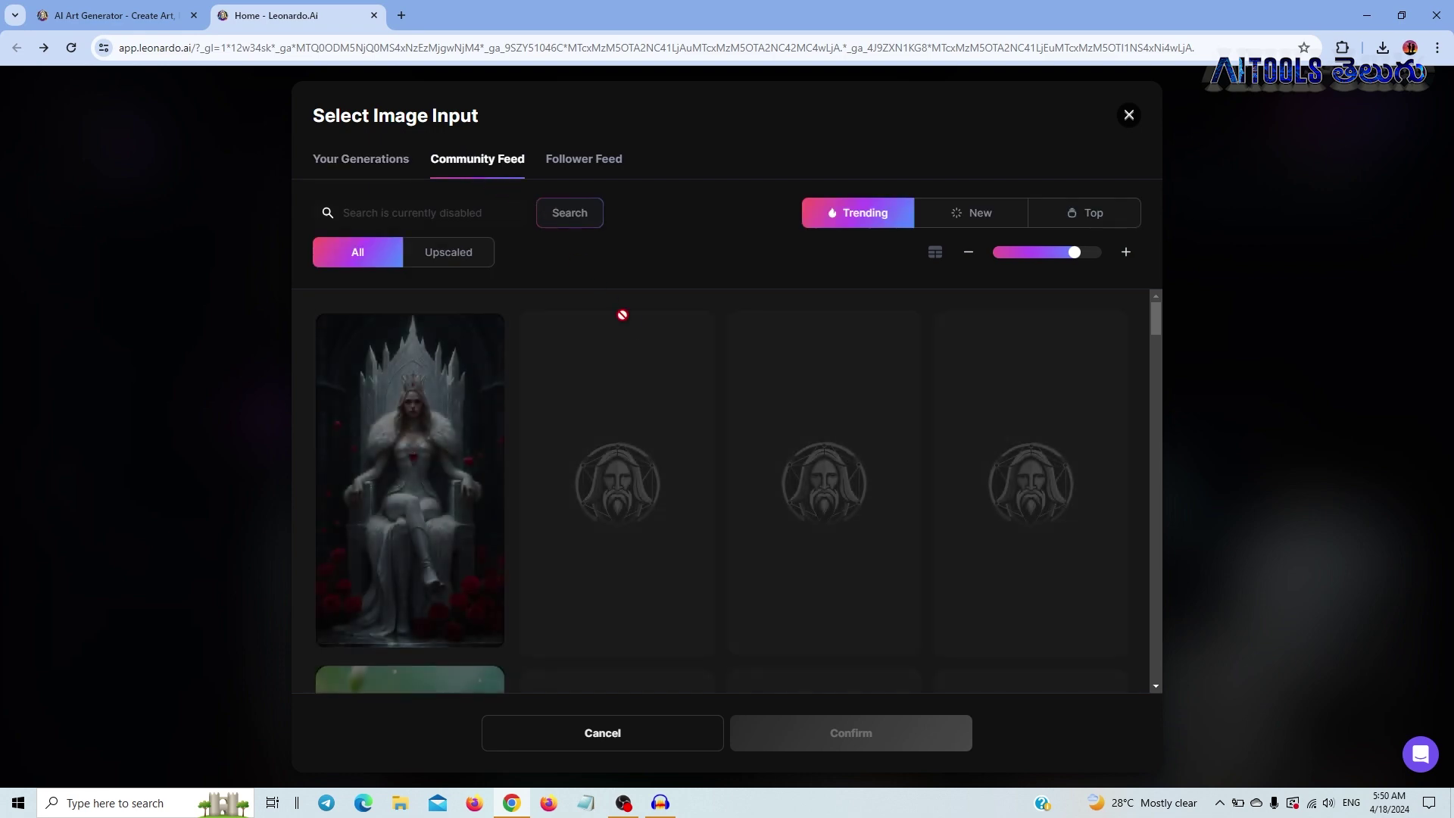
scroll(650, 351, "down", 5)
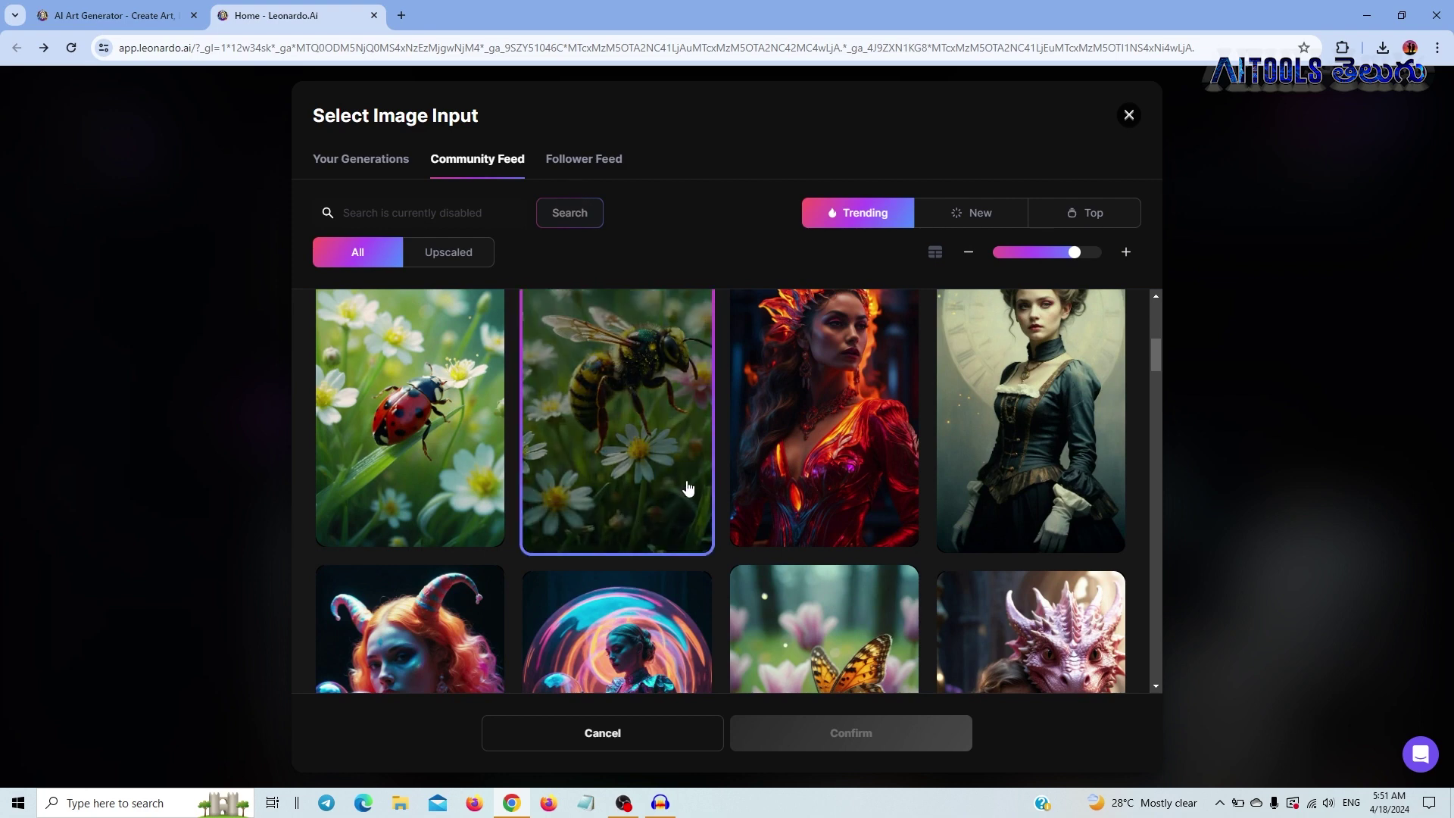
scroll(681, 492, "up", 1)
scroll(391, 509, "down", 2)
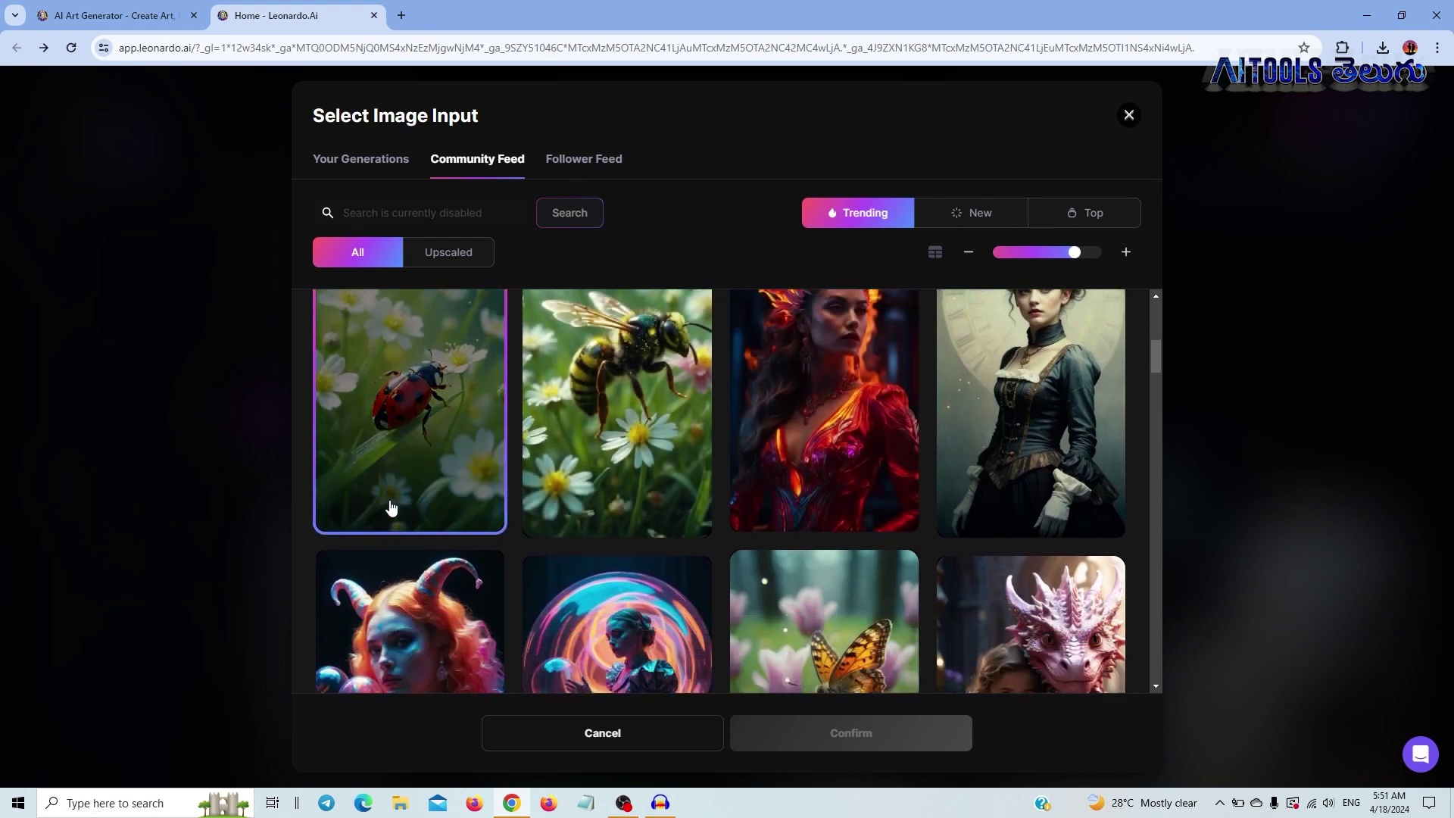
scroll(550, 512, "up", 2)
scroll(550, 515, "down", 5)
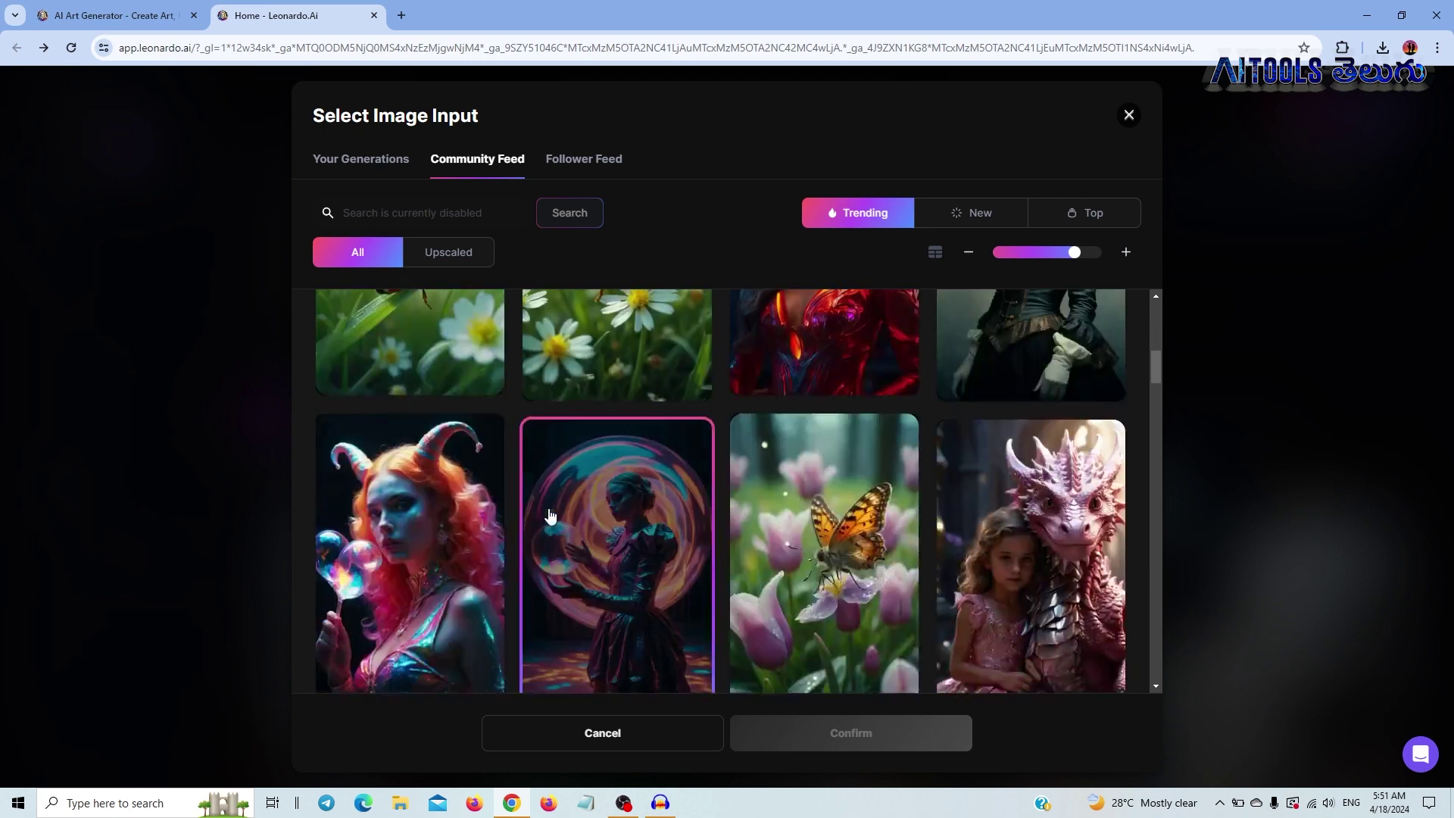
left_click(824, 462)
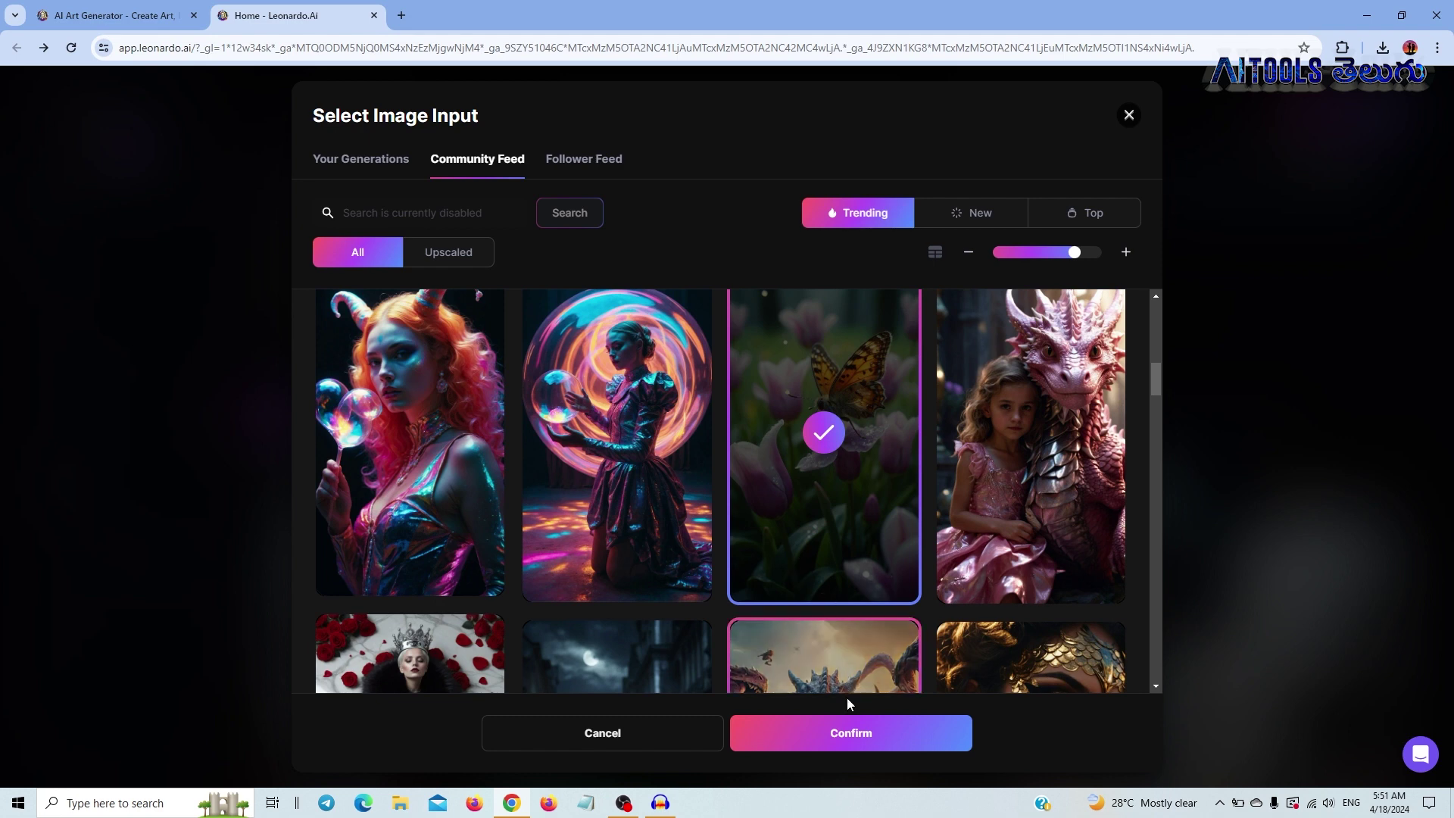
left_click(842, 729)
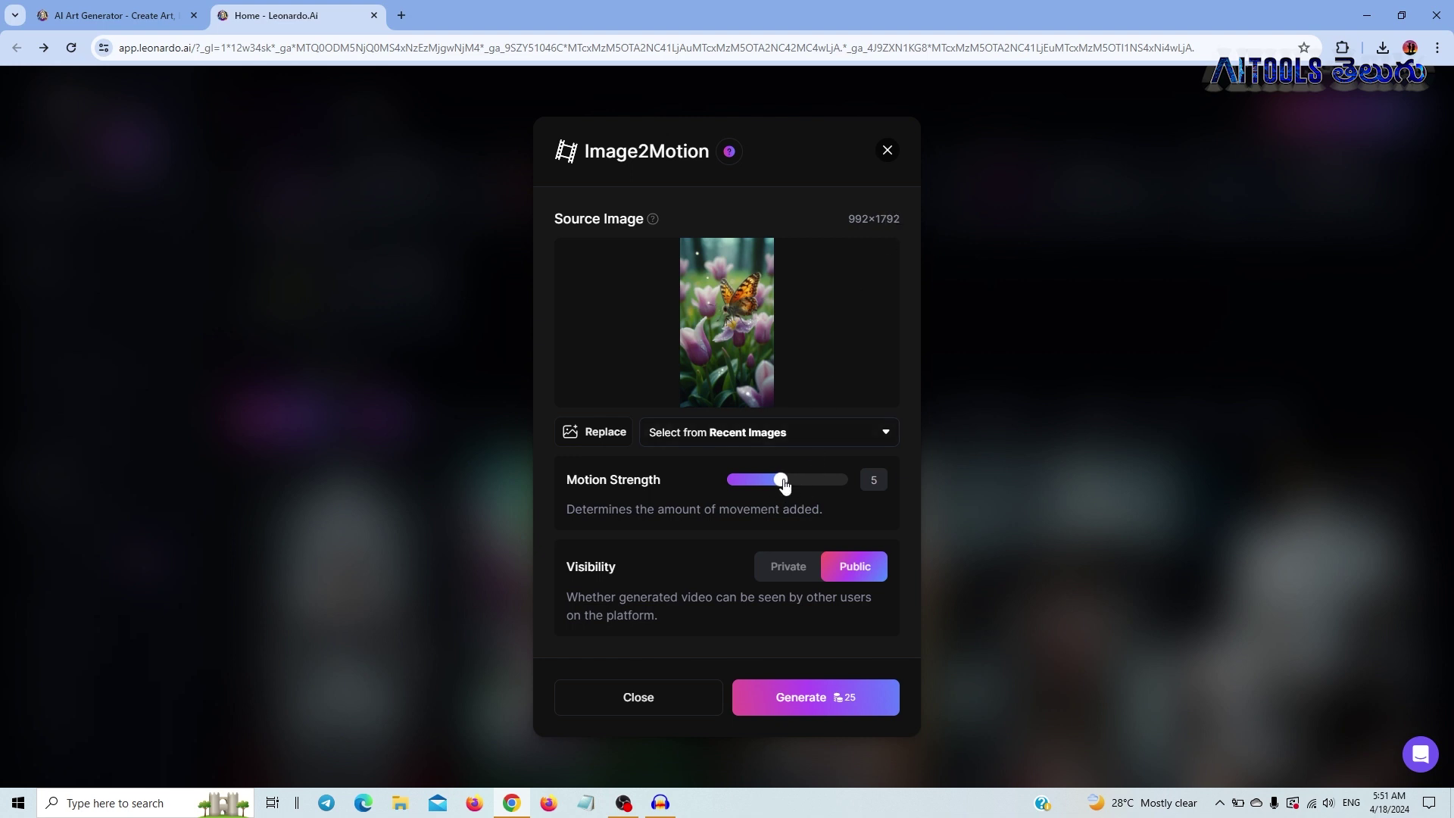
Generate the butterfly motion video with a higher motion strength and view the generation, dismissing the Alchemy welcome message.
left_click_drag(784, 484, 829, 486)
left_click(823, 704)
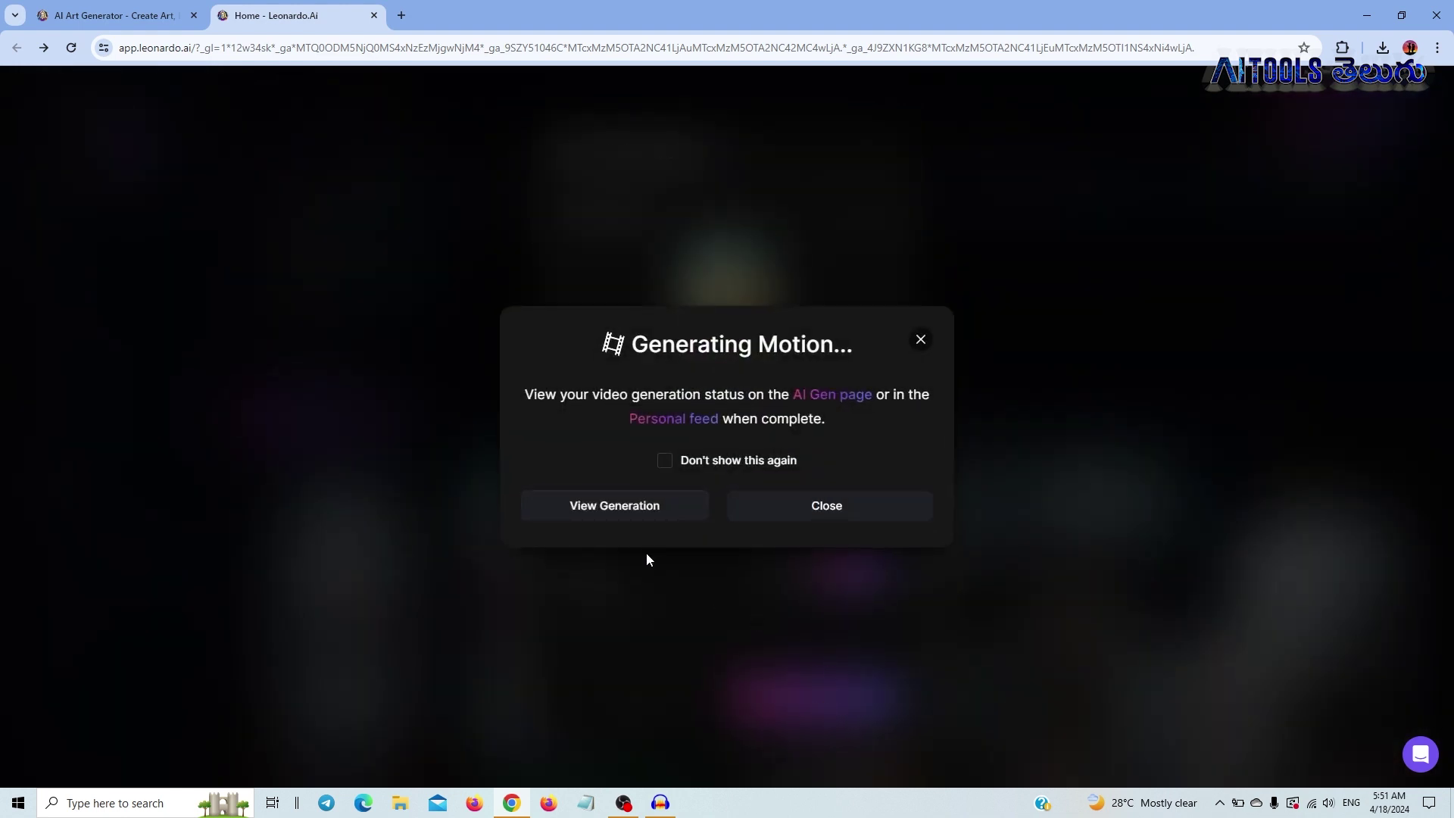
left_click(656, 507)
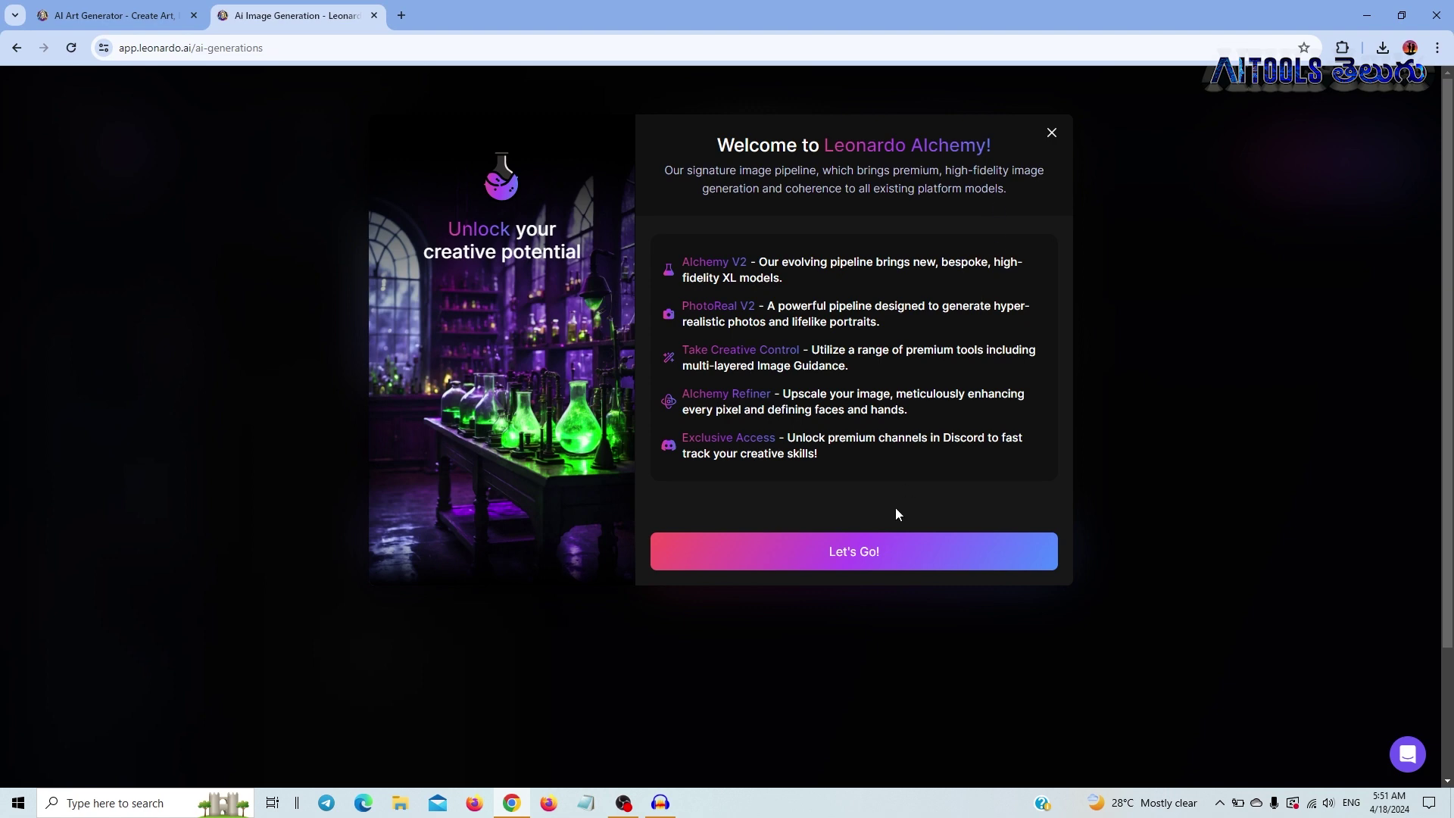
left_click(877, 565)
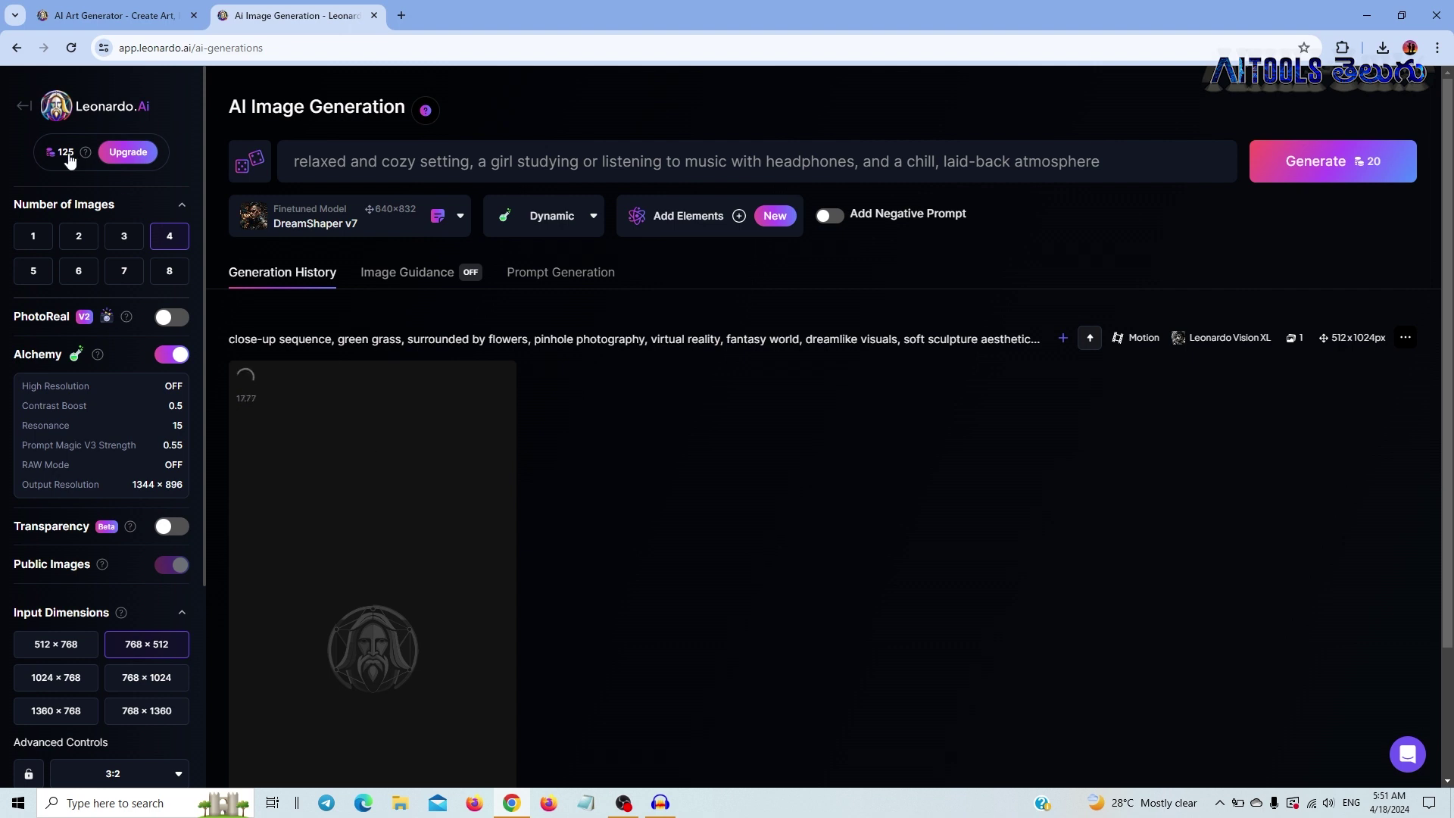
Download the finished butterfly motion video as MP4 and open the downloaded file.
mouse_move(85, 157)
scroll(363, 752, "down", 2)
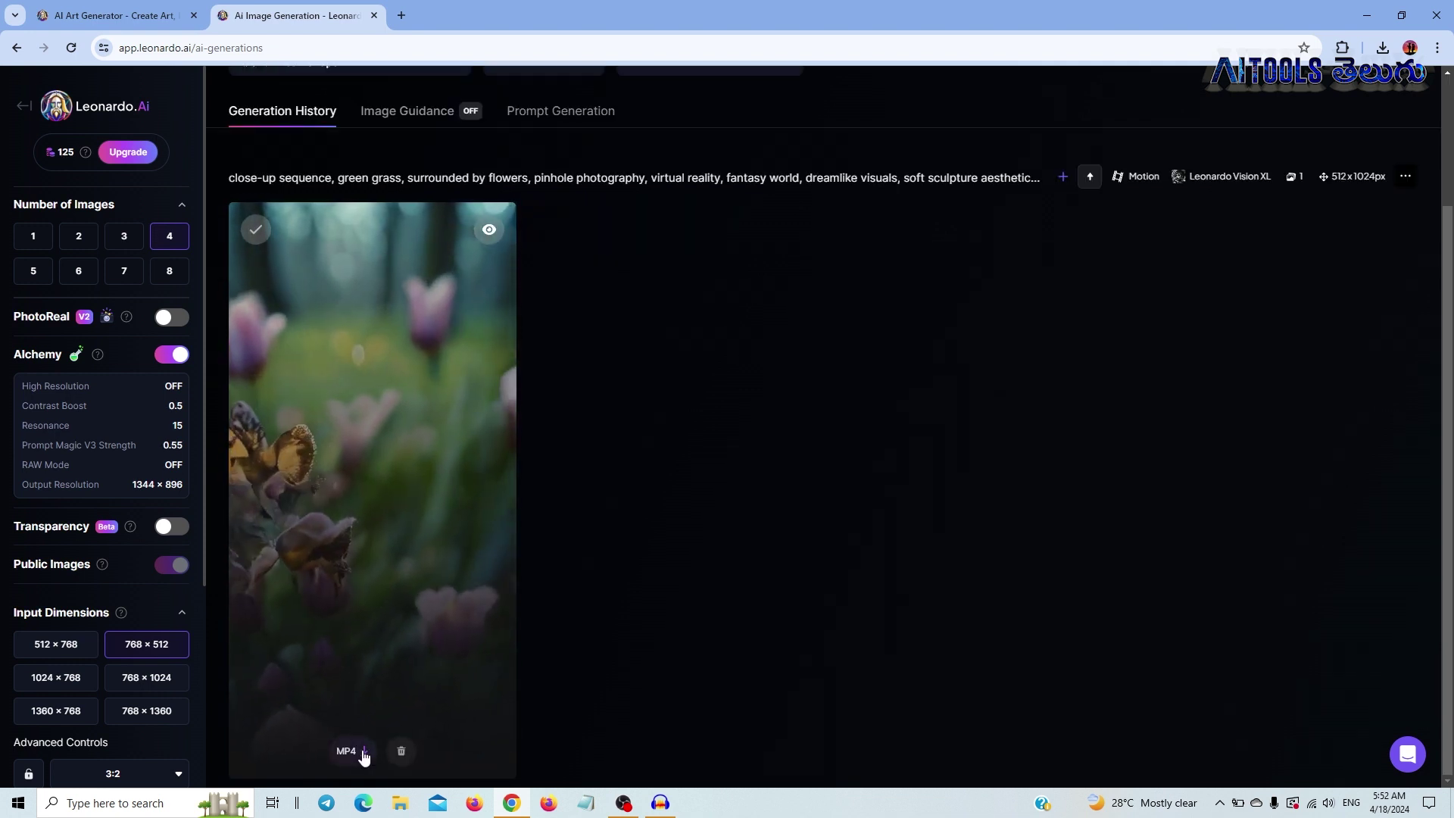
left_click(363, 753)
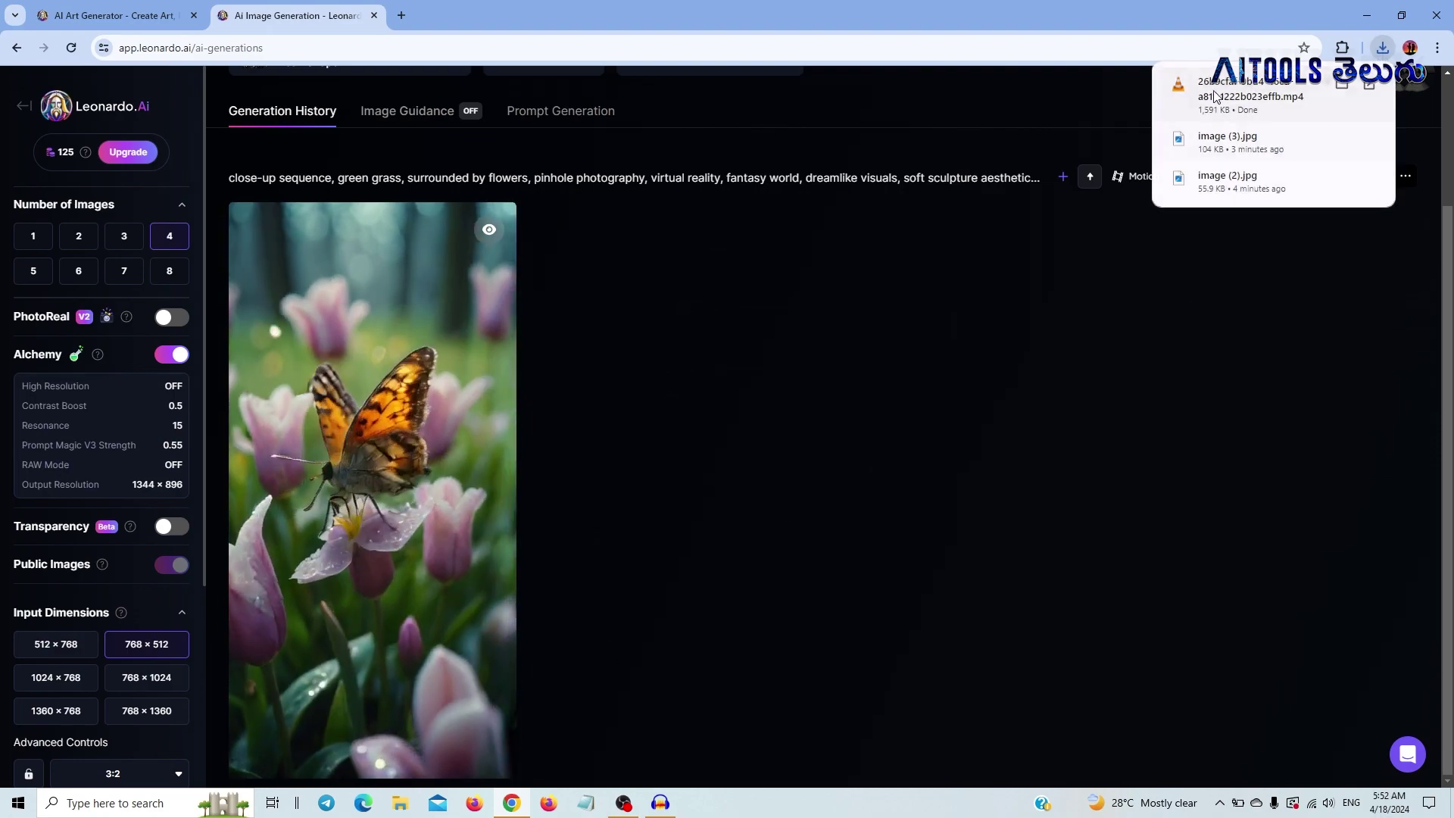
left_click(1249, 91)
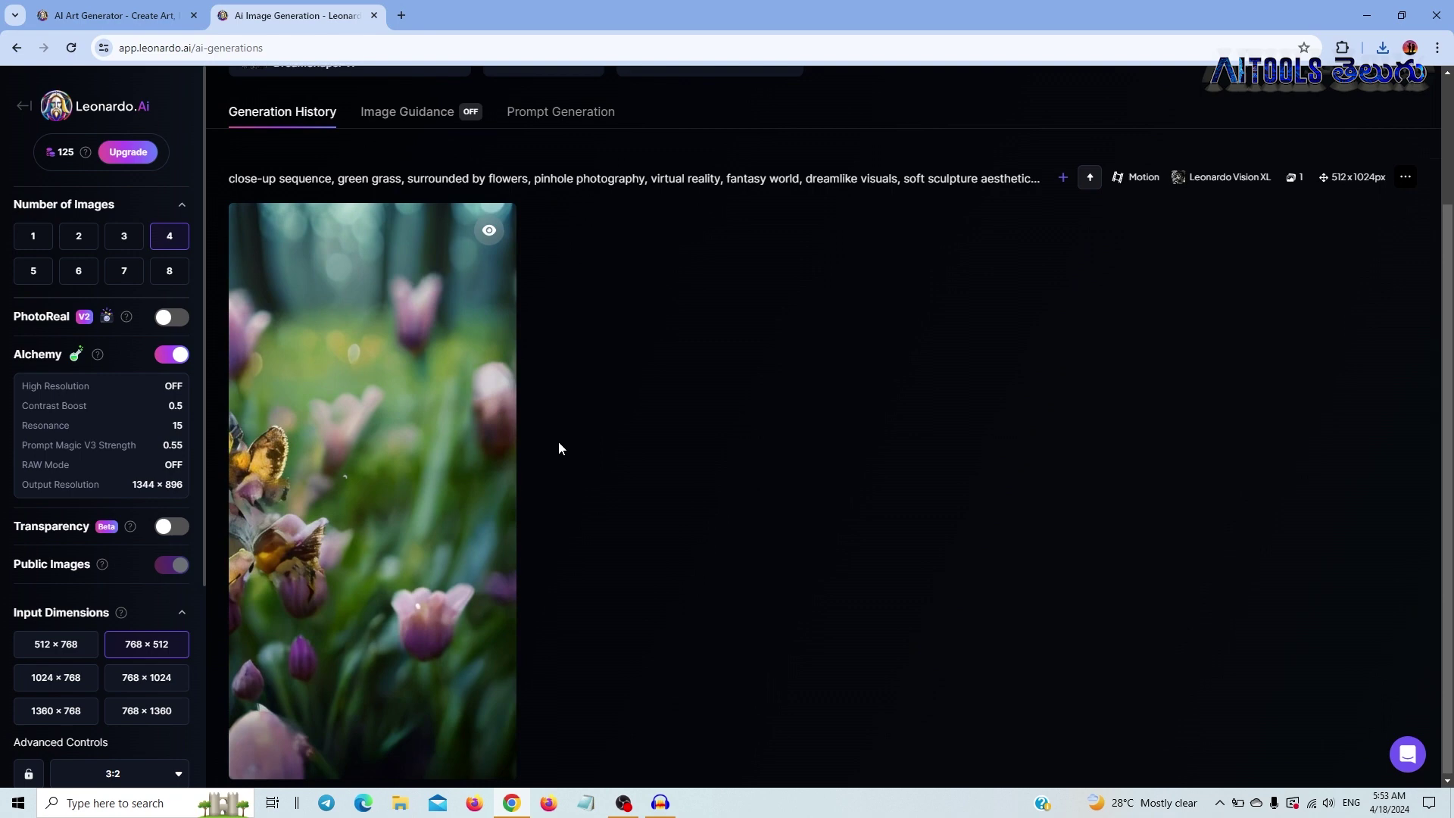
Return to the home page and open the Image Generation tool.
scroll(557, 442, "up", 2)
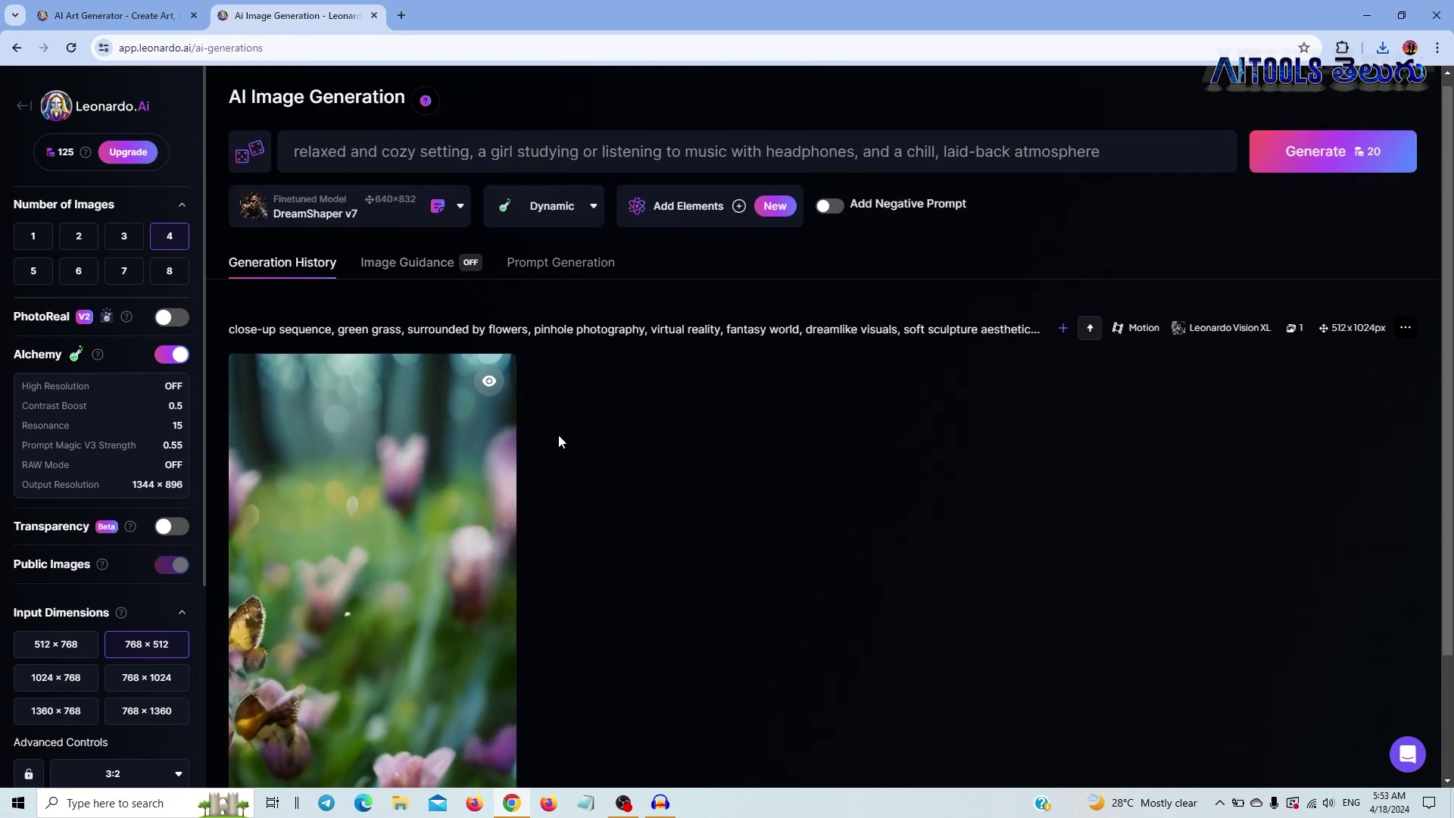
left_click(23, 106)
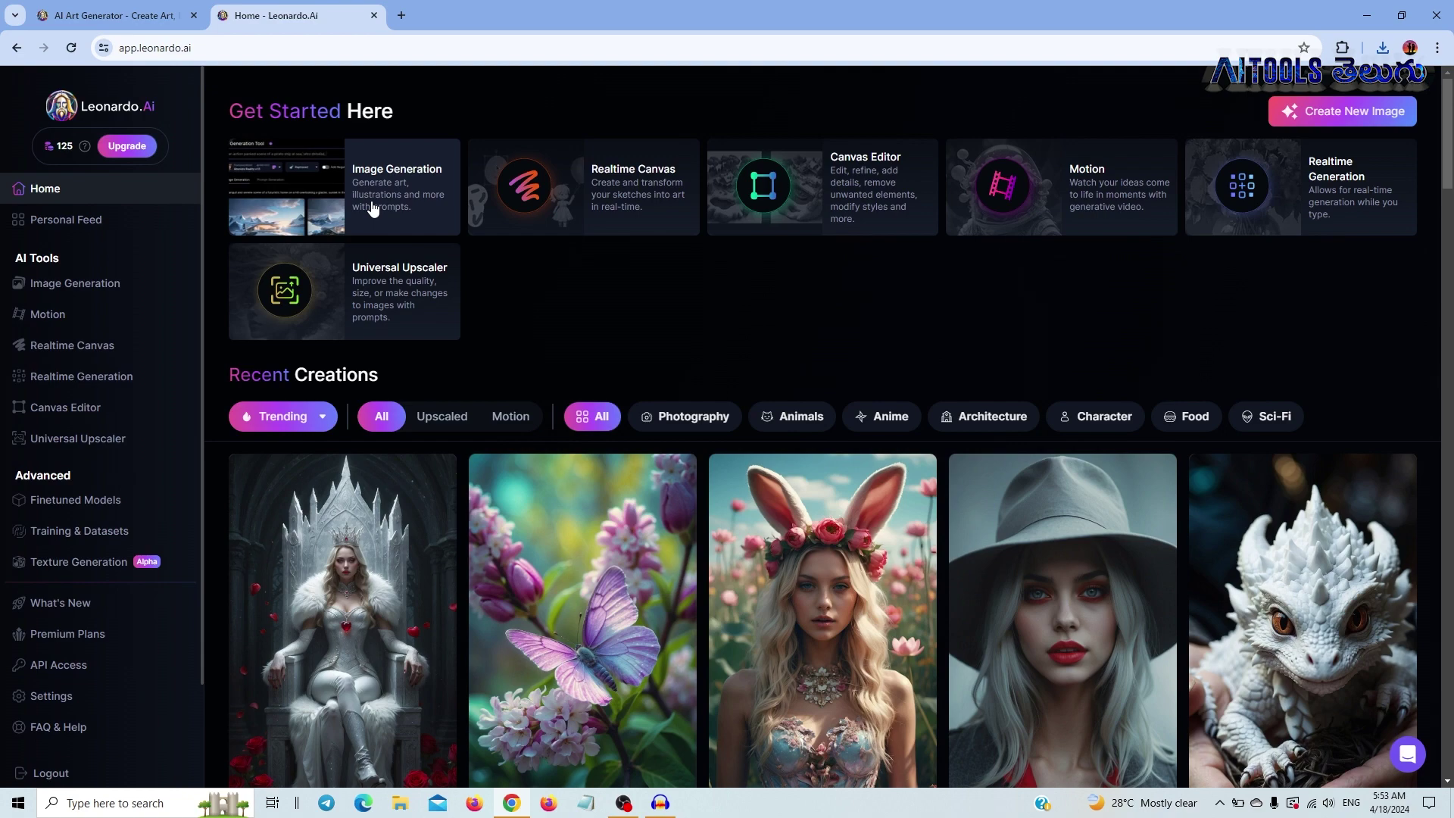
left_click(372, 208)
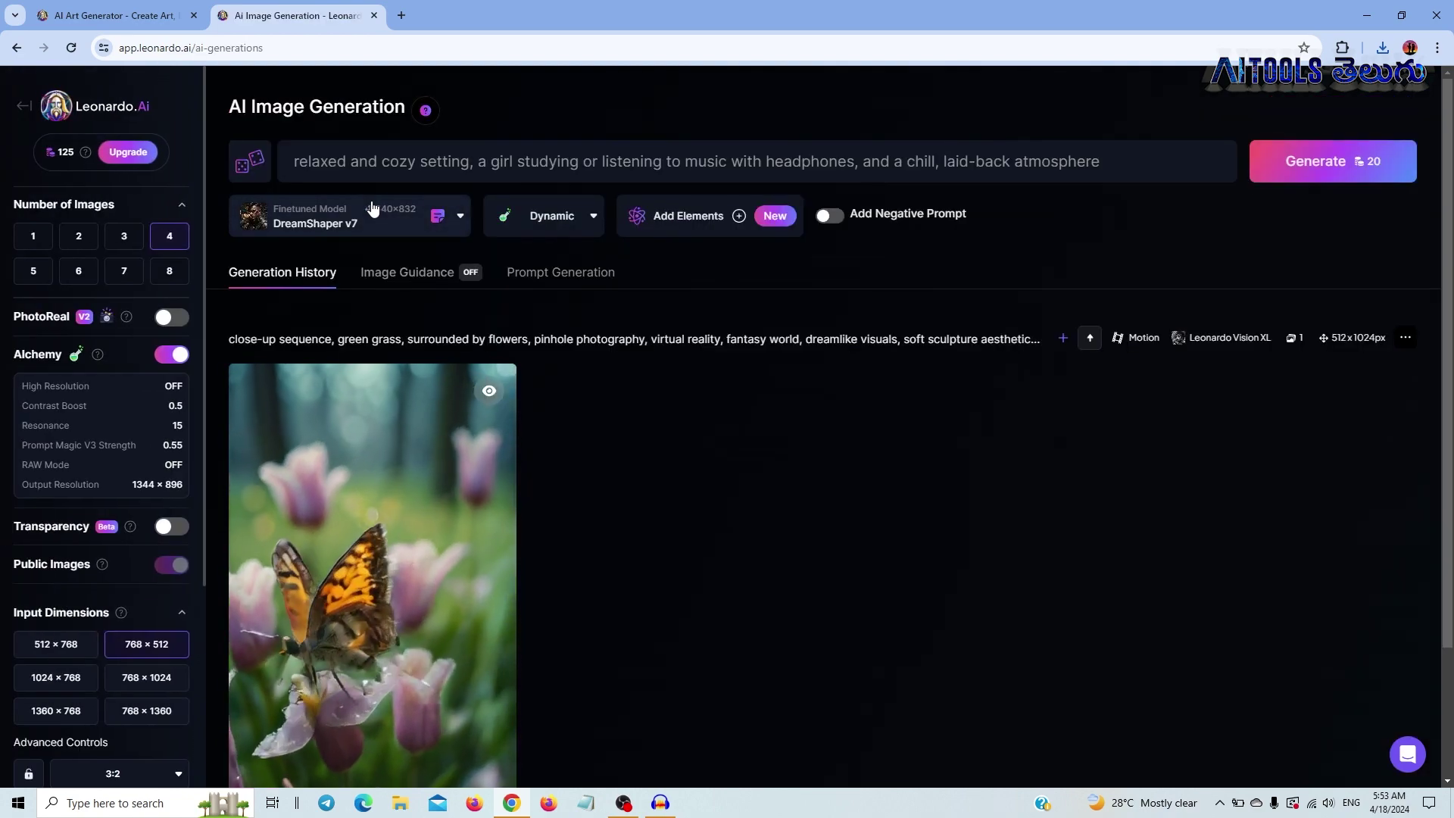
Set the image style to Photography and generate four images from the suggested prompt of a girl studying with headphones.
left_click(576, 162)
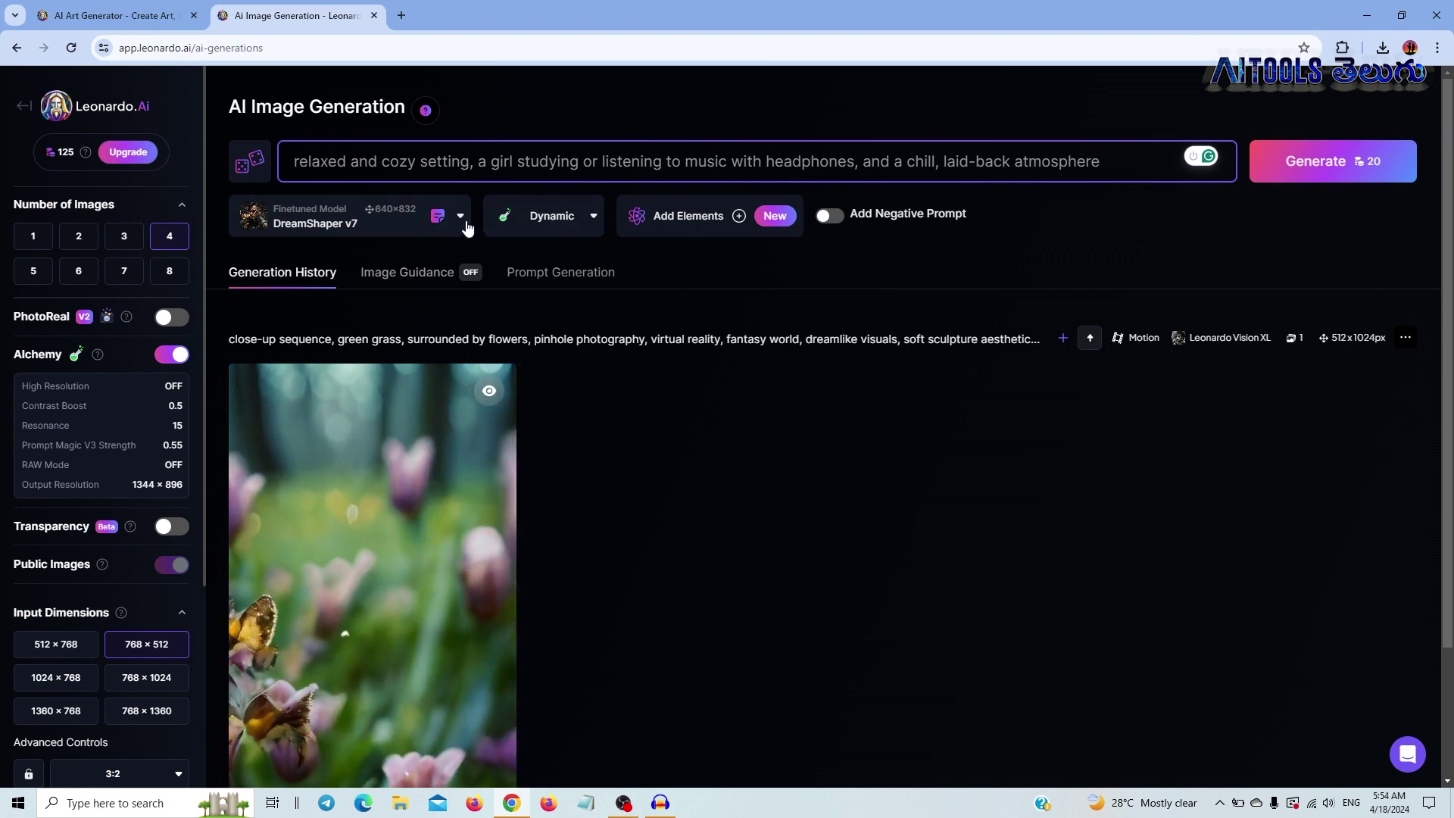
left_click(508, 216)
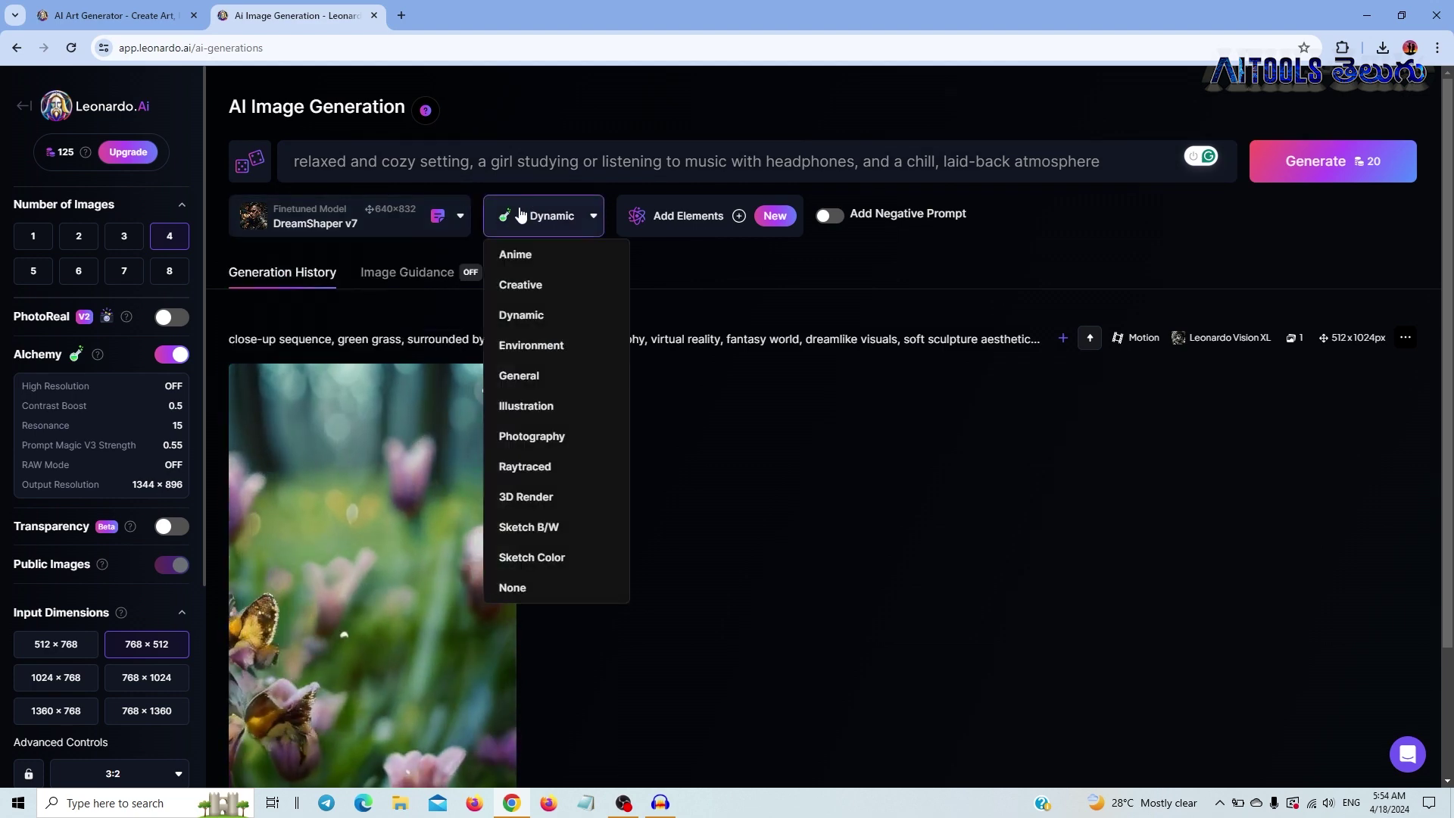
left_click(743, 277)
left_click(583, 218)
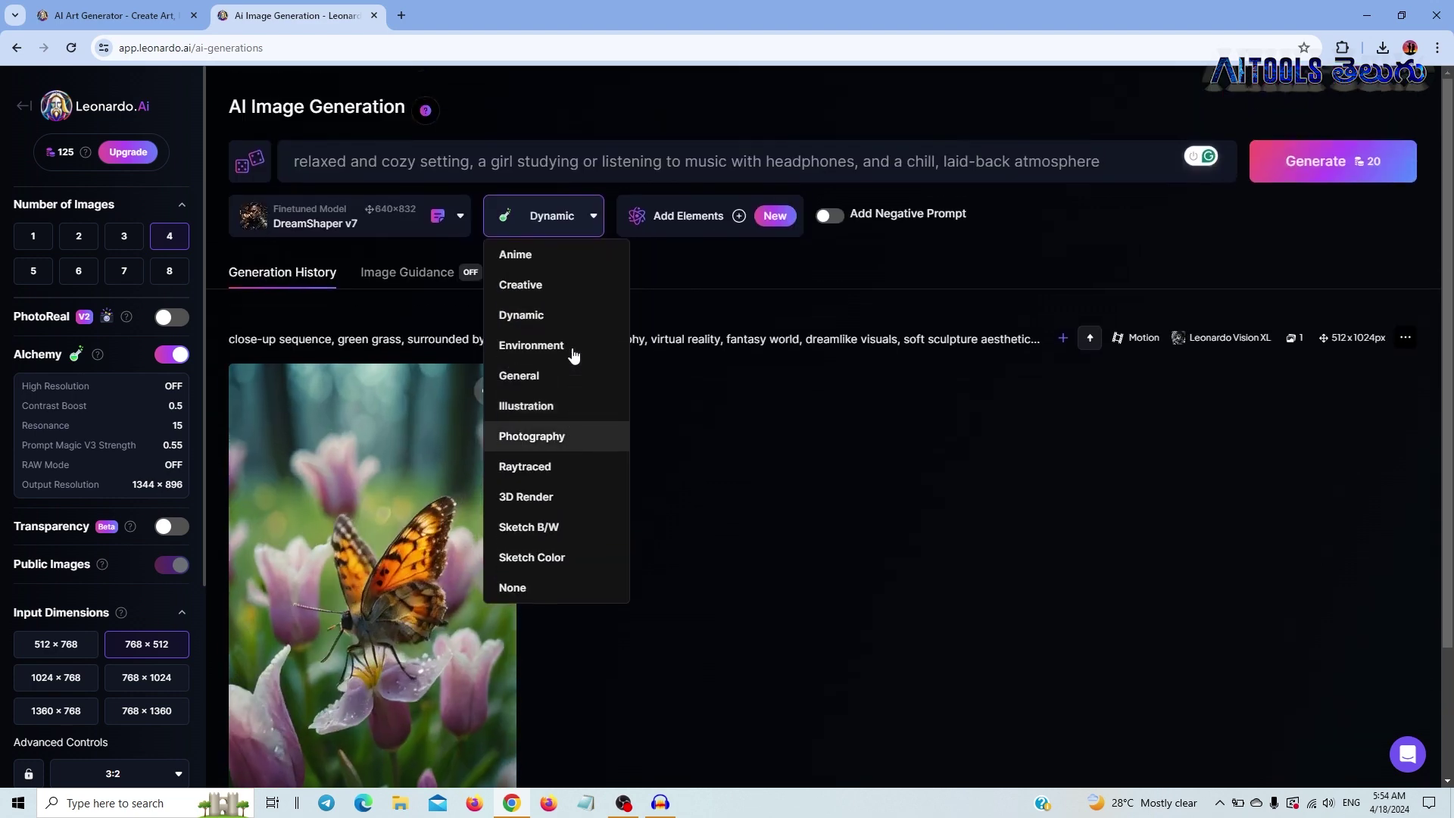
left_click(578, 443)
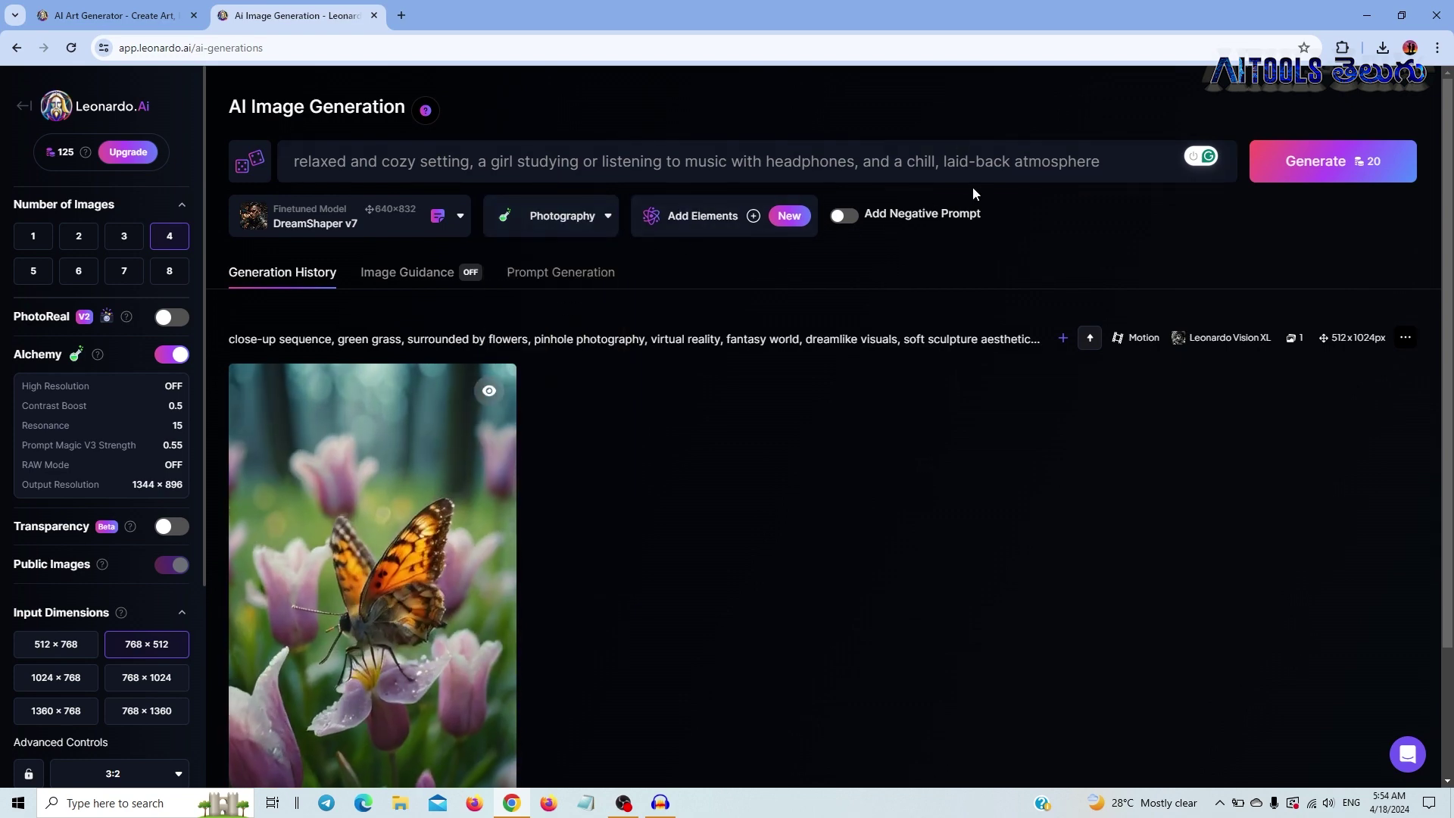
left_click(1335, 159)
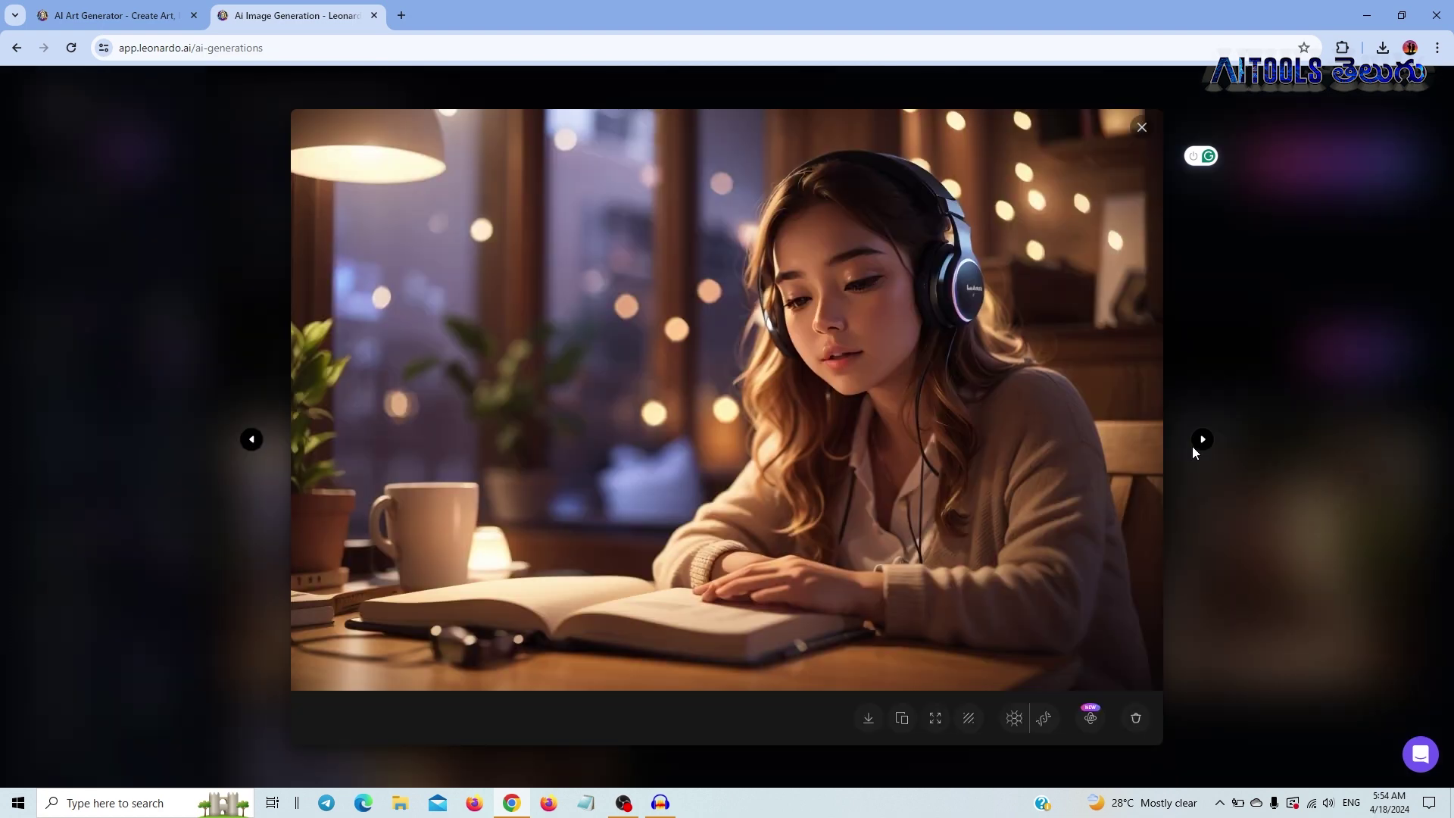
Browse back and forth through the enlarged generated images of the girl with headphones.
left_click(1201, 440)
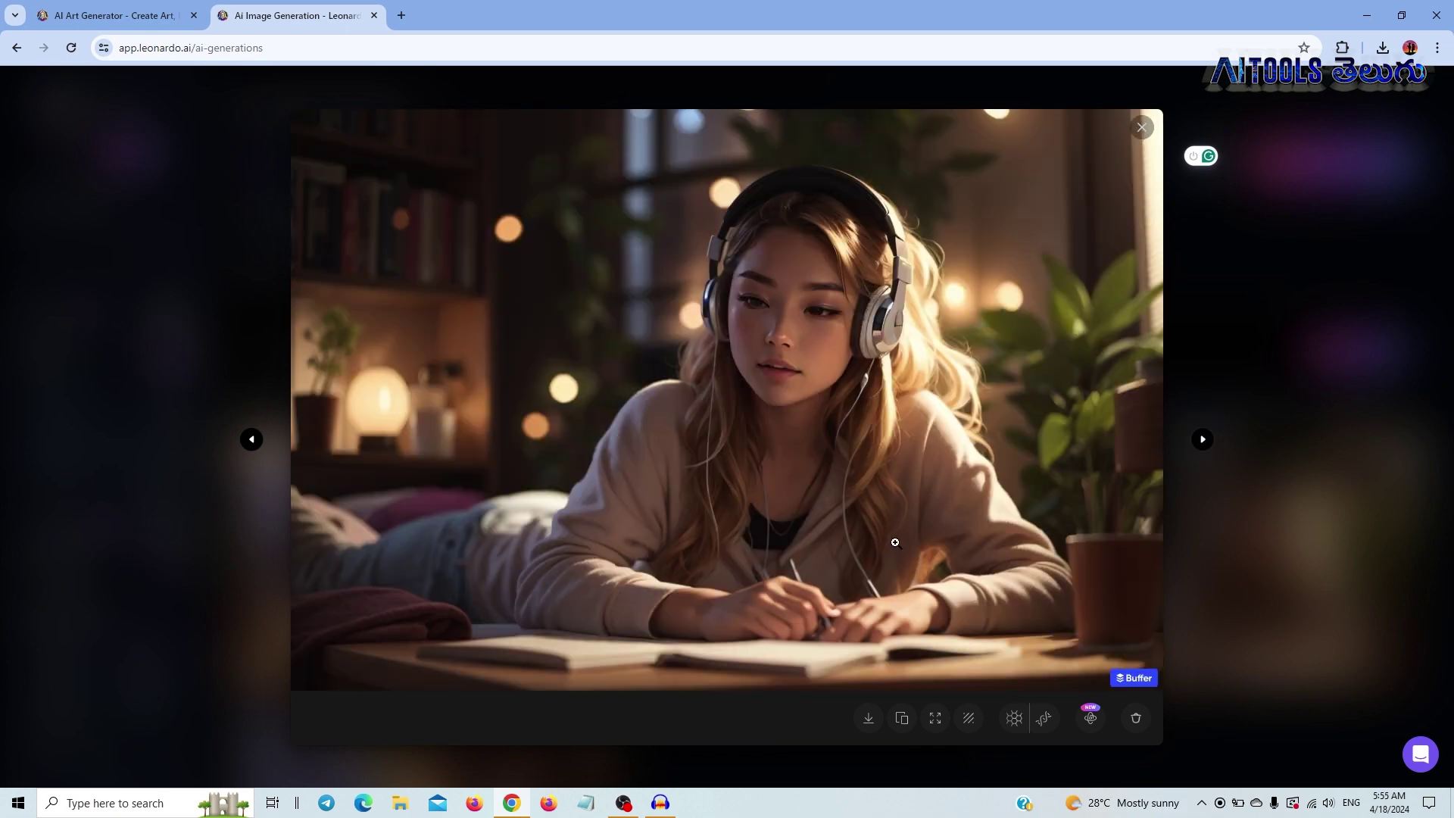
left_click(1207, 439)
left_click(1205, 439)
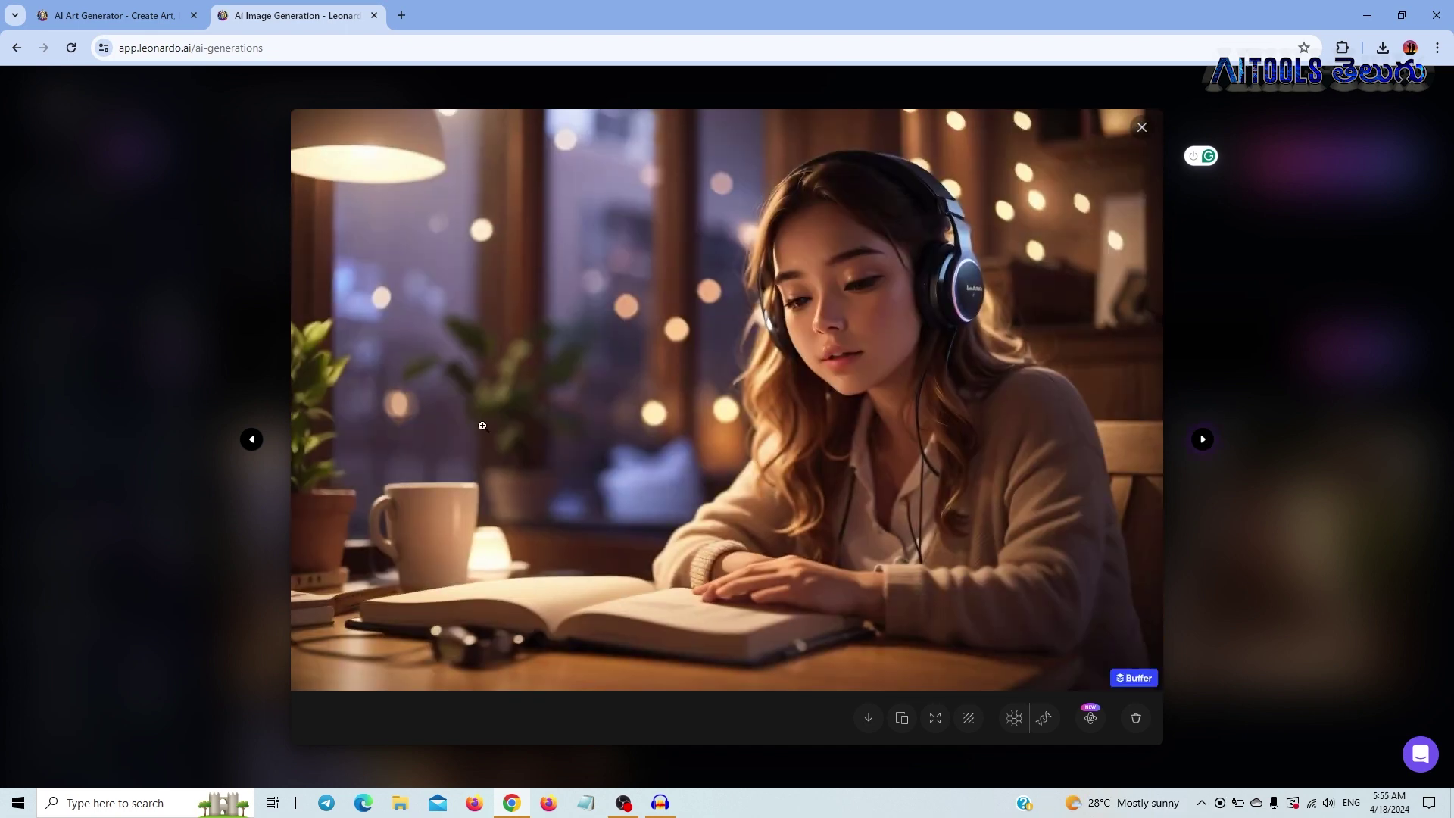
left_click(252, 440)
left_click(252, 441)
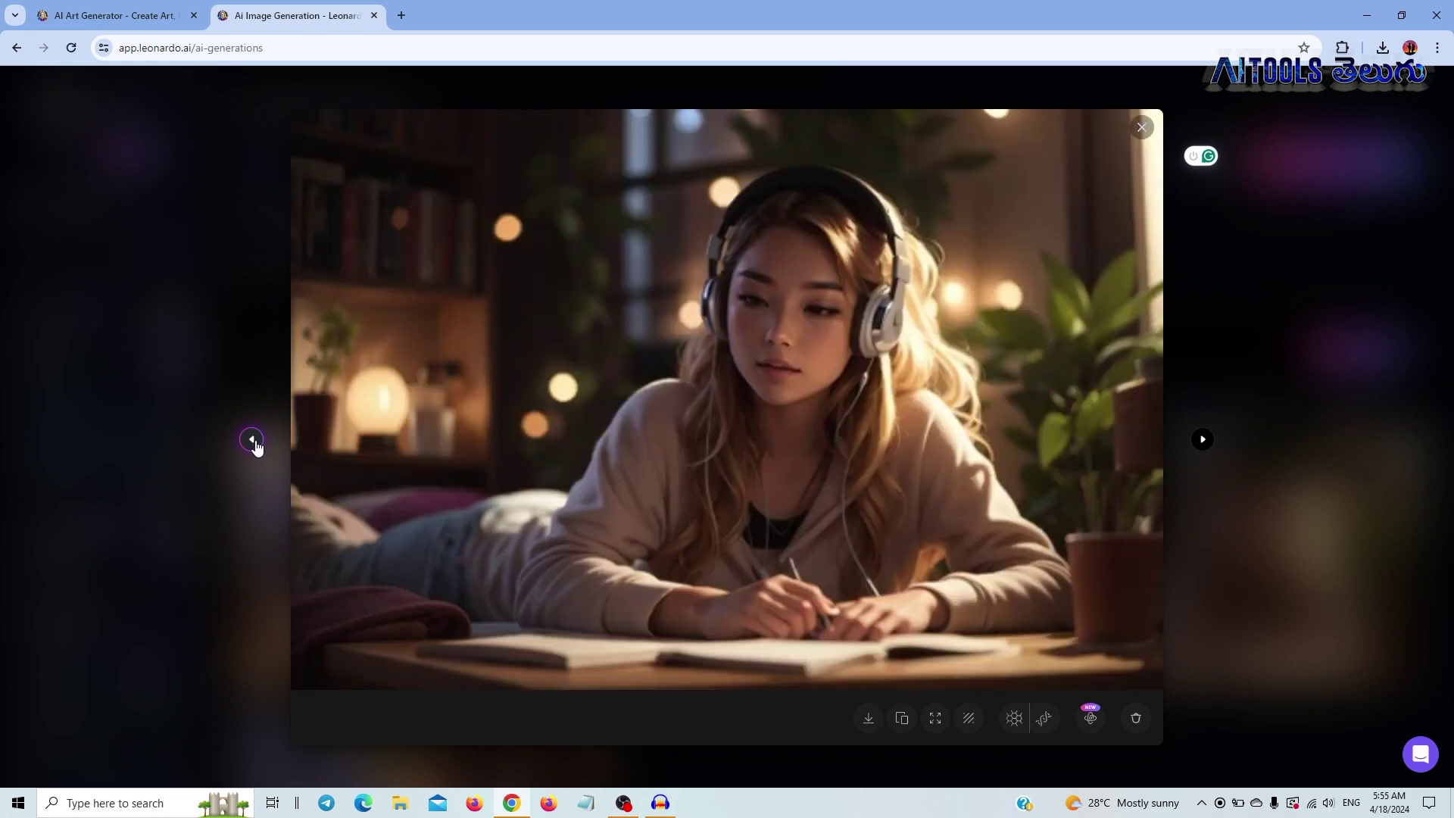
Remove the background from the image of the girl lying down with headphones and download the No Background version.
left_click(970, 723)
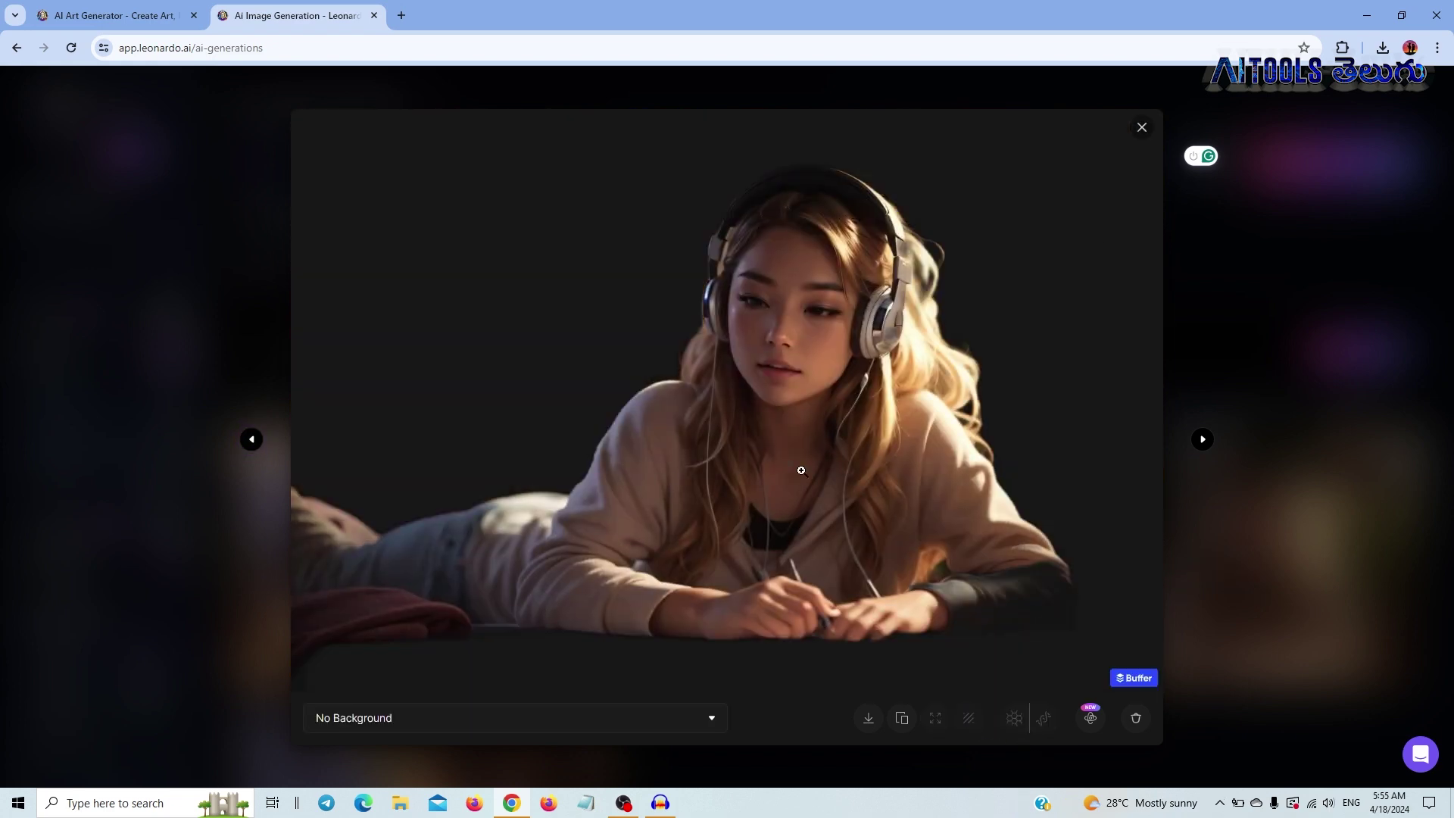
left_click(602, 729)
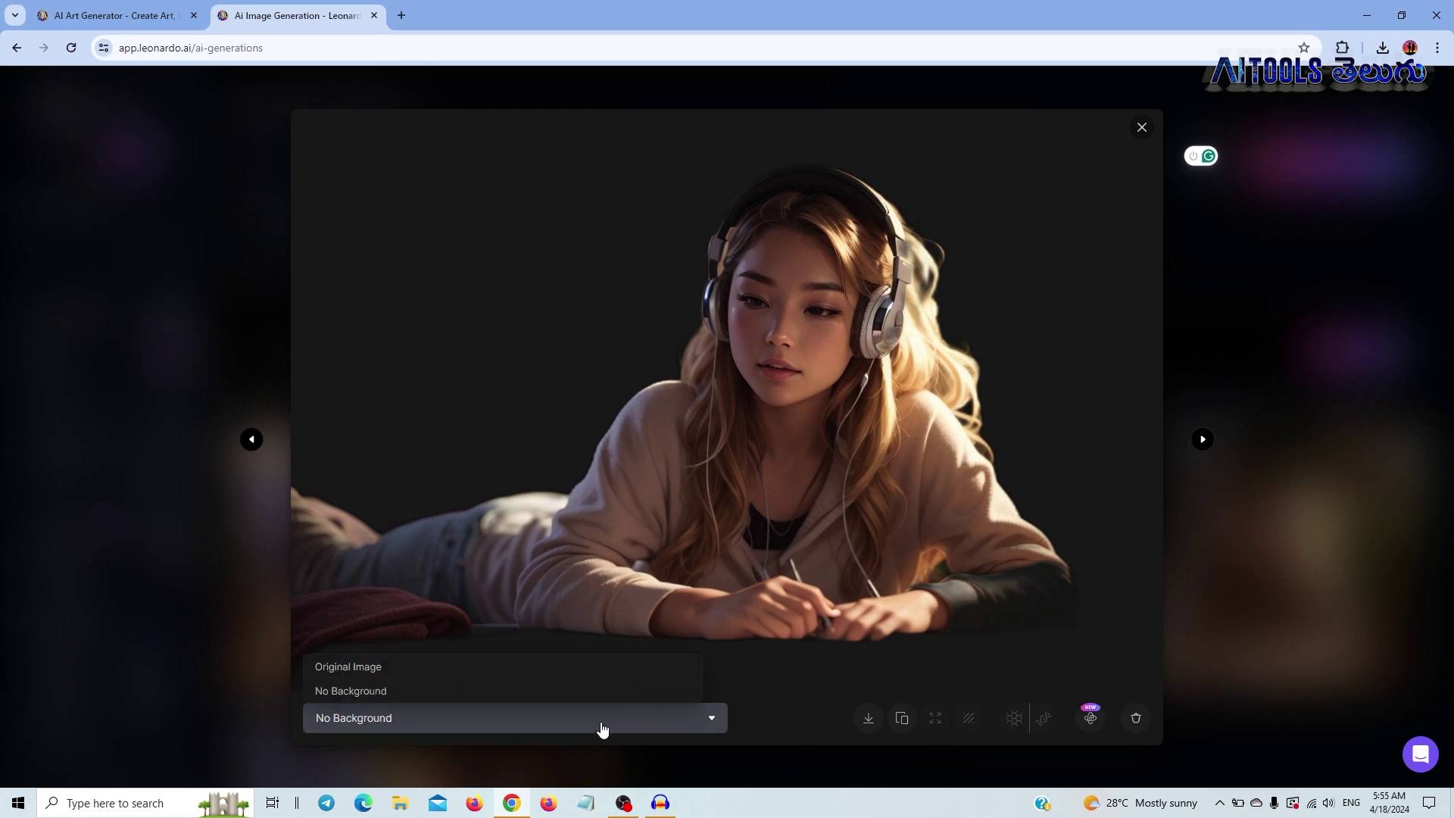
left_click(526, 673)
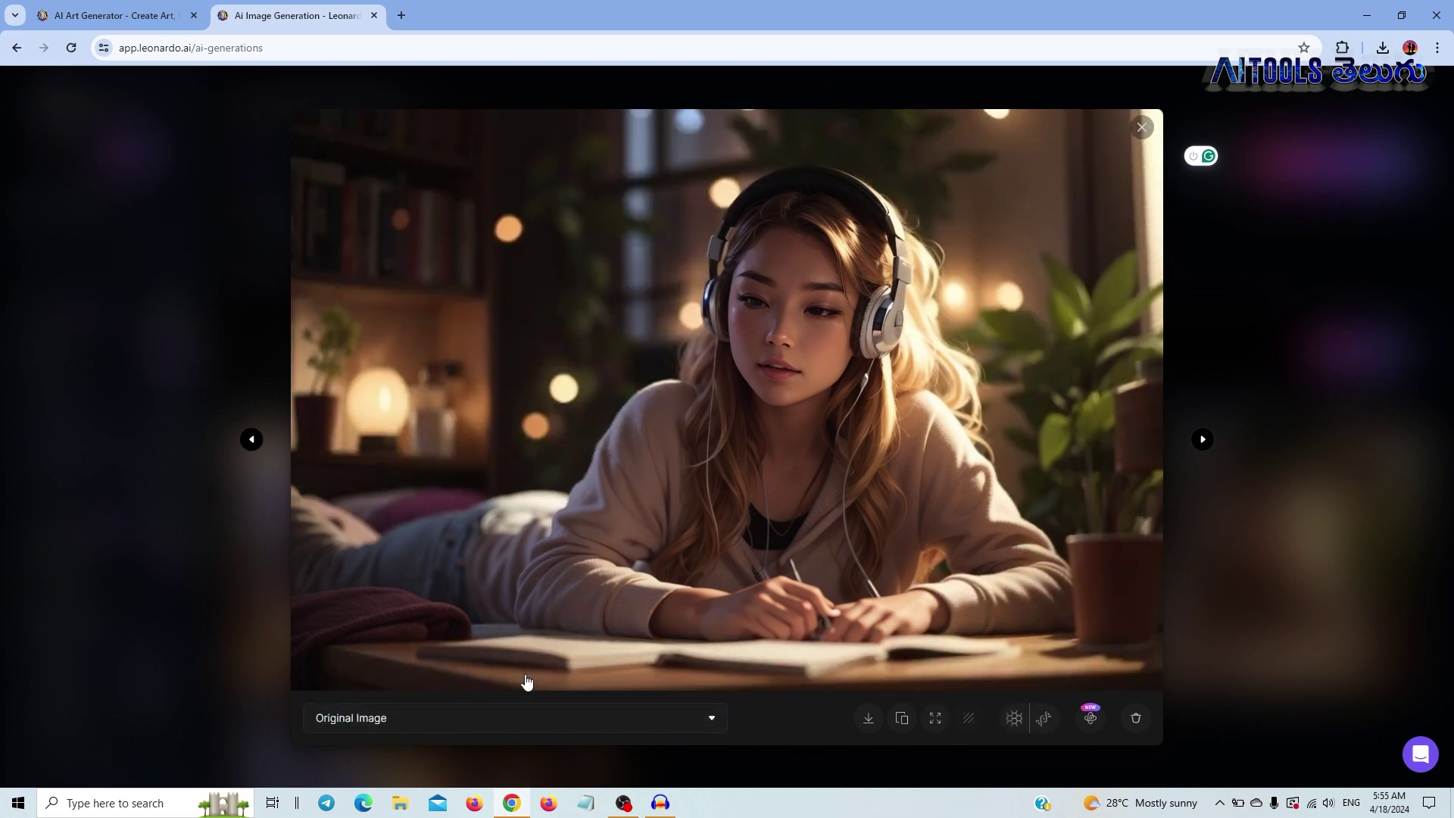
left_click(518, 718)
left_click(506, 693)
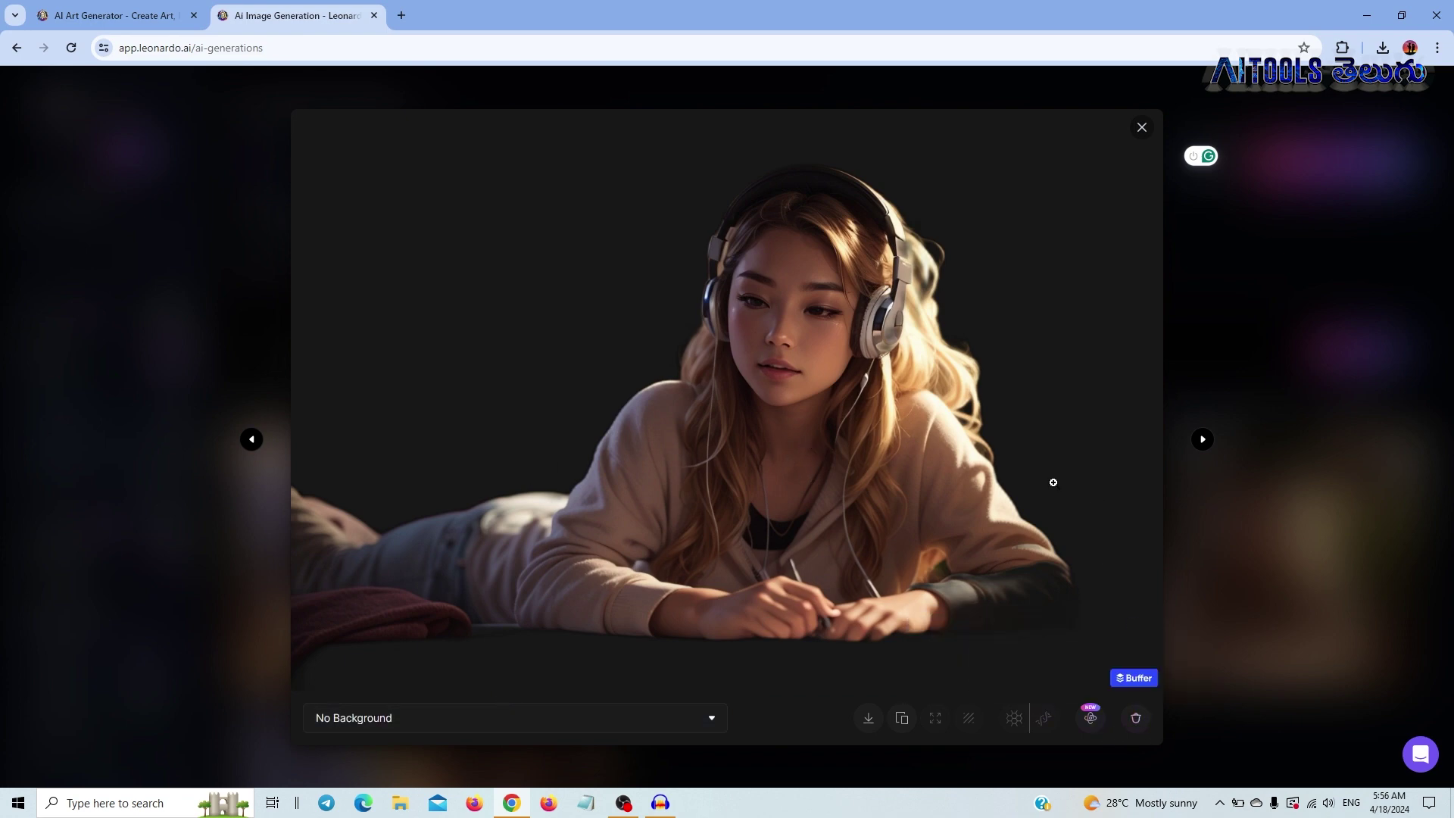
left_click(868, 718)
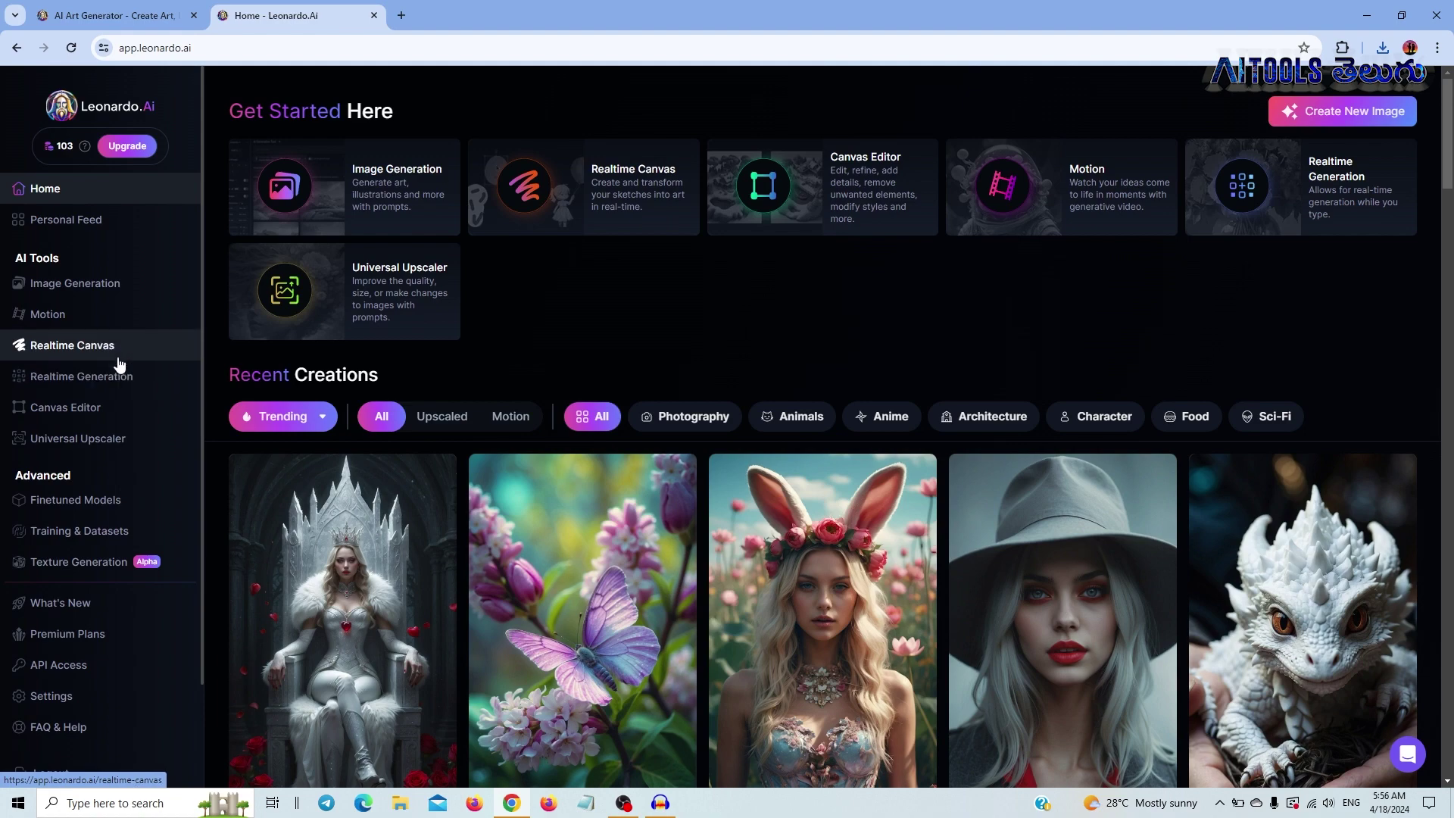
Open Realtime Canvas and sketch a round face with eyes, nose, mouth and surrounding shoulder lines using the blue size 30 brush.
left_click(117, 349)
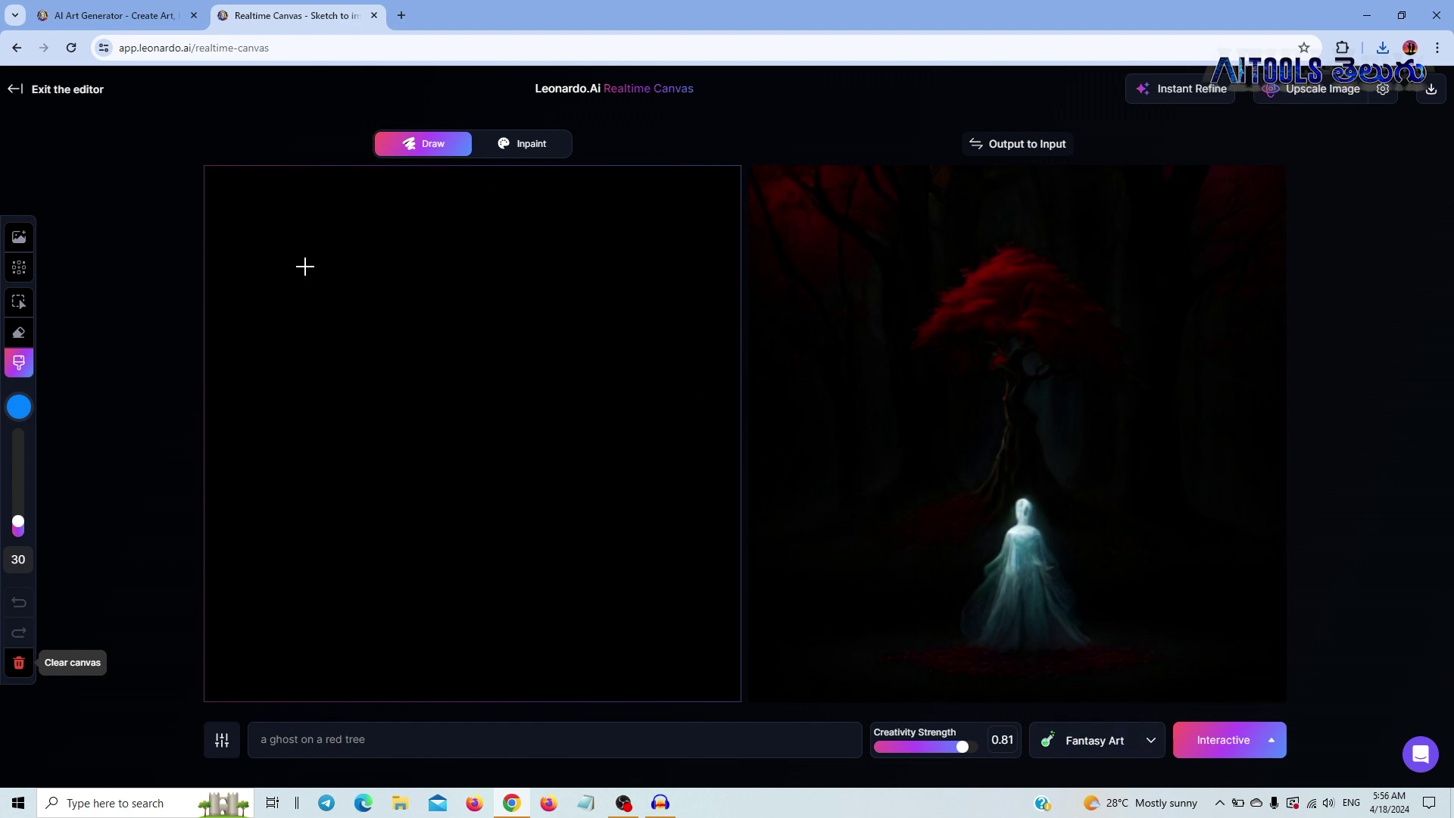
mouse_move(352, 306)
left_mouse_down()
mouse_move(406, 314)
mouse_move(410, 284)
mouse_move(364, 274)
mouse_move(388, 306)
mouse_move(521, 318)
mouse_move(531, 277)
mouse_move(474, 278)
mouse_move(503, 307)
left_mouse_up()
mouse_move(418, 381)
left_mouse_down()
mouse_move(424, 409)
mouse_move(460, 383)
mouse_move(455, 409)
left_mouse_up()
left_click_drag(383, 453, 490, 444)
mouse_move(389, 465)
left_mouse_down()
mouse_move(485, 488)
mouse_move(492, 456)
left_mouse_up()
mouse_move(333, 242)
left_mouse_down()
mouse_move(464, 218)
mouse_move(536, 237)
mouse_move(601, 294)
mouse_move(592, 473)
mouse_move(533, 545)
mouse_move(419, 558)
mouse_move(332, 488)
mouse_move(325, 303)
mouse_move(371, 197)
left_mouse_up()
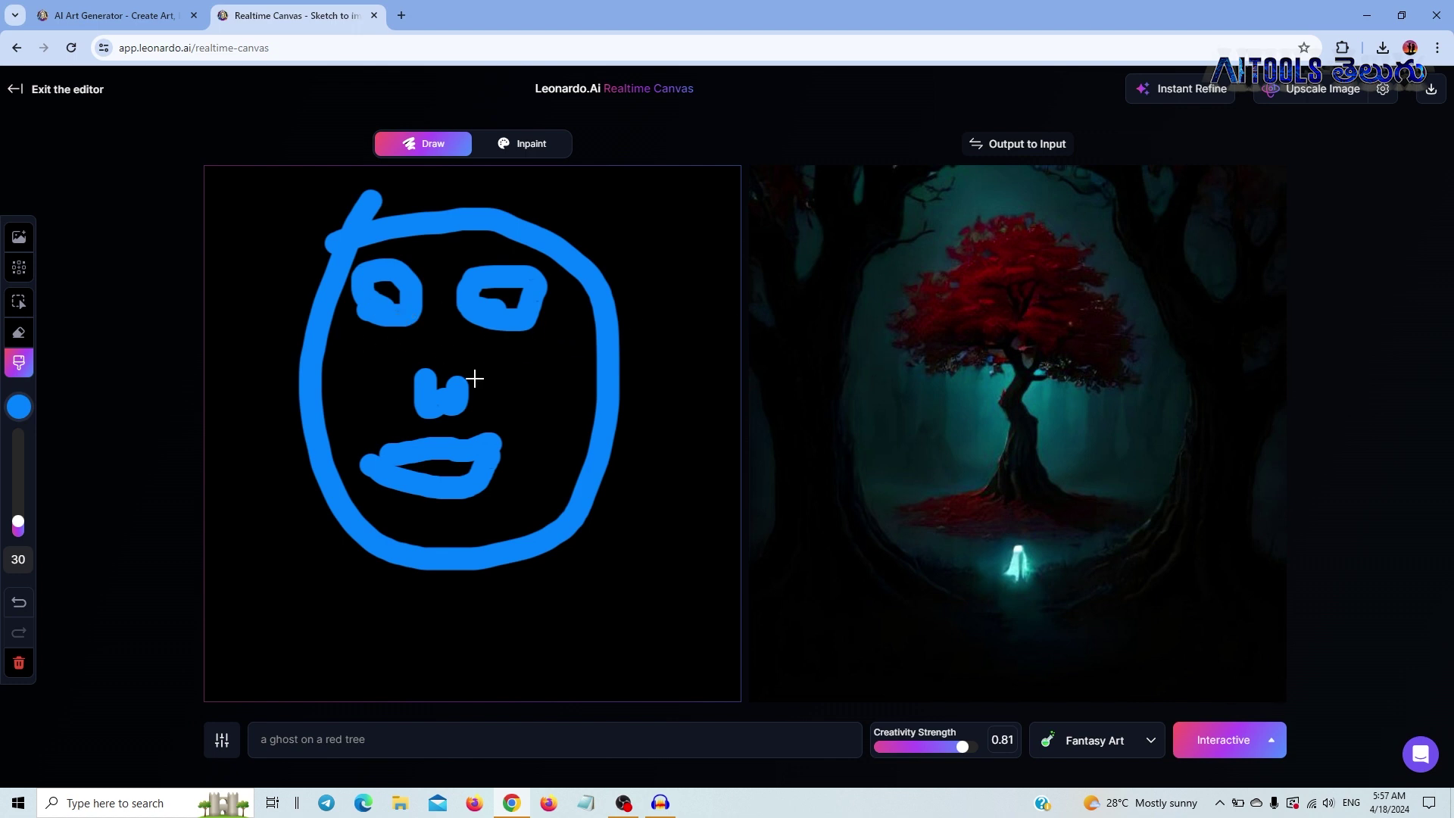
left_click_drag(225, 400, 695, 345)
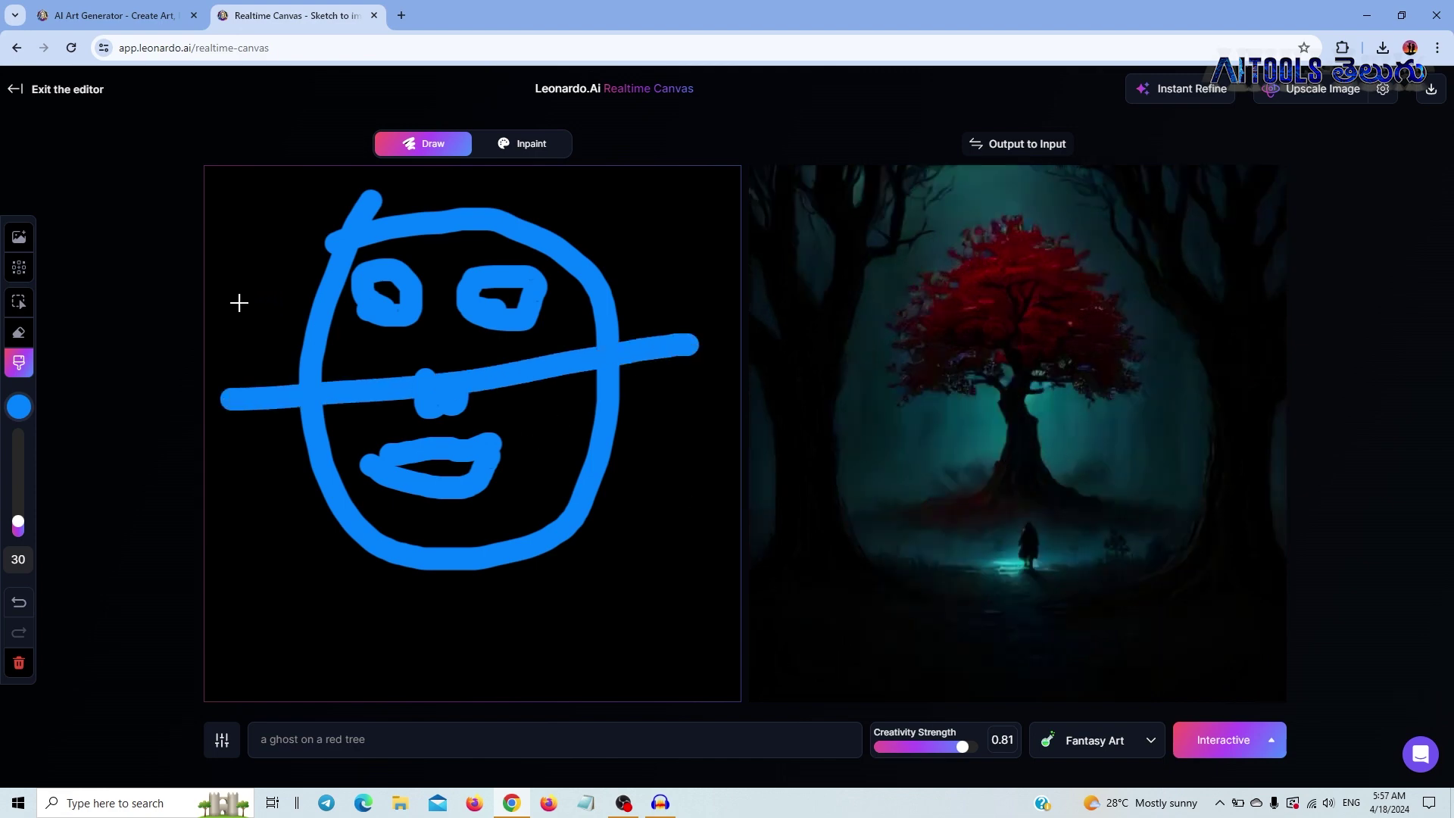
mouse_move(240, 303)
left_mouse_down()
mouse_move(273, 571)
mouse_move(696, 559)
mouse_move(703, 297)
left_mouse_up()
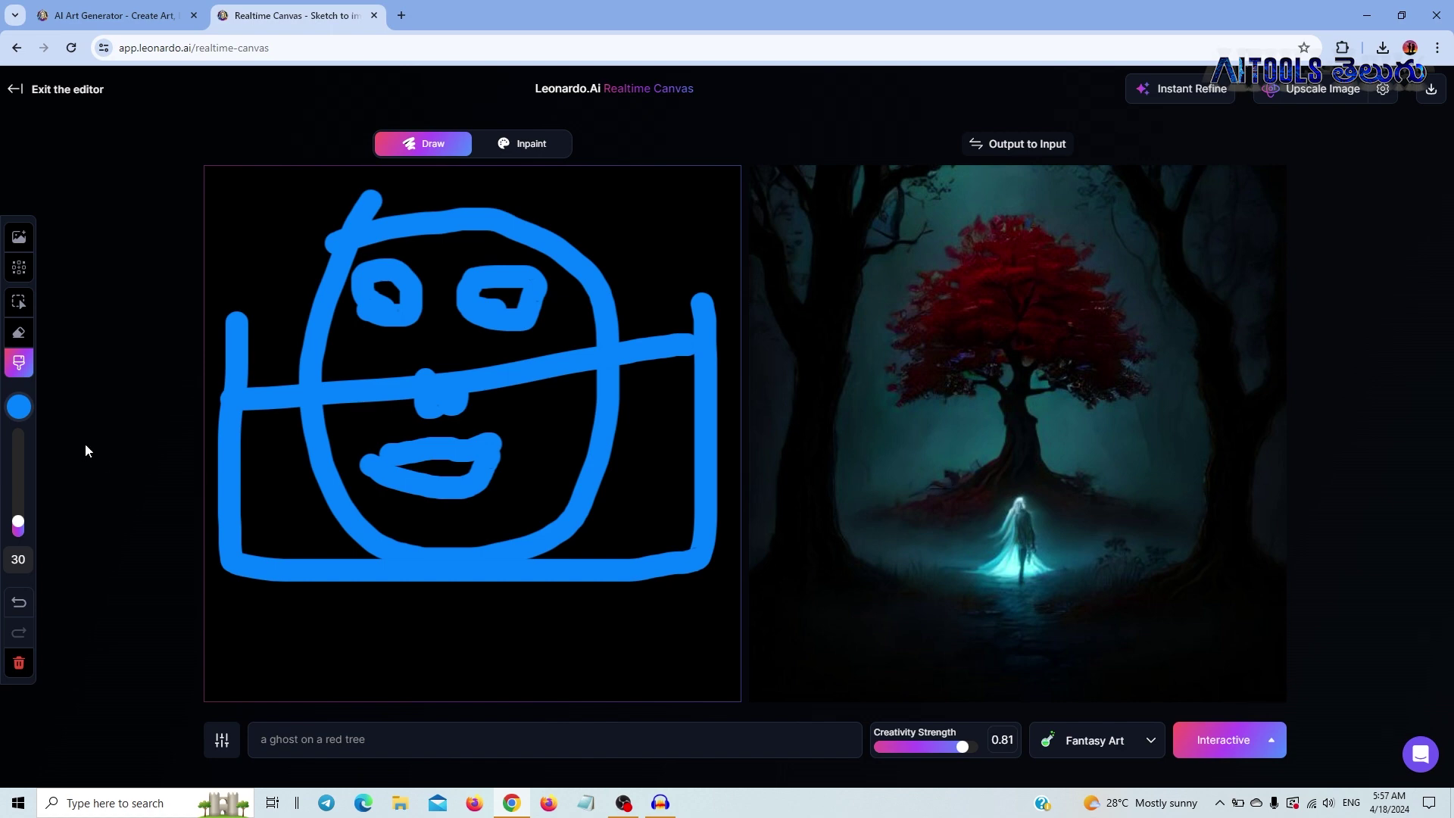
Delete the prompt "a ghost on a red tree" and reset the canvas to remove the face sketch.
triple_click(405, 737)
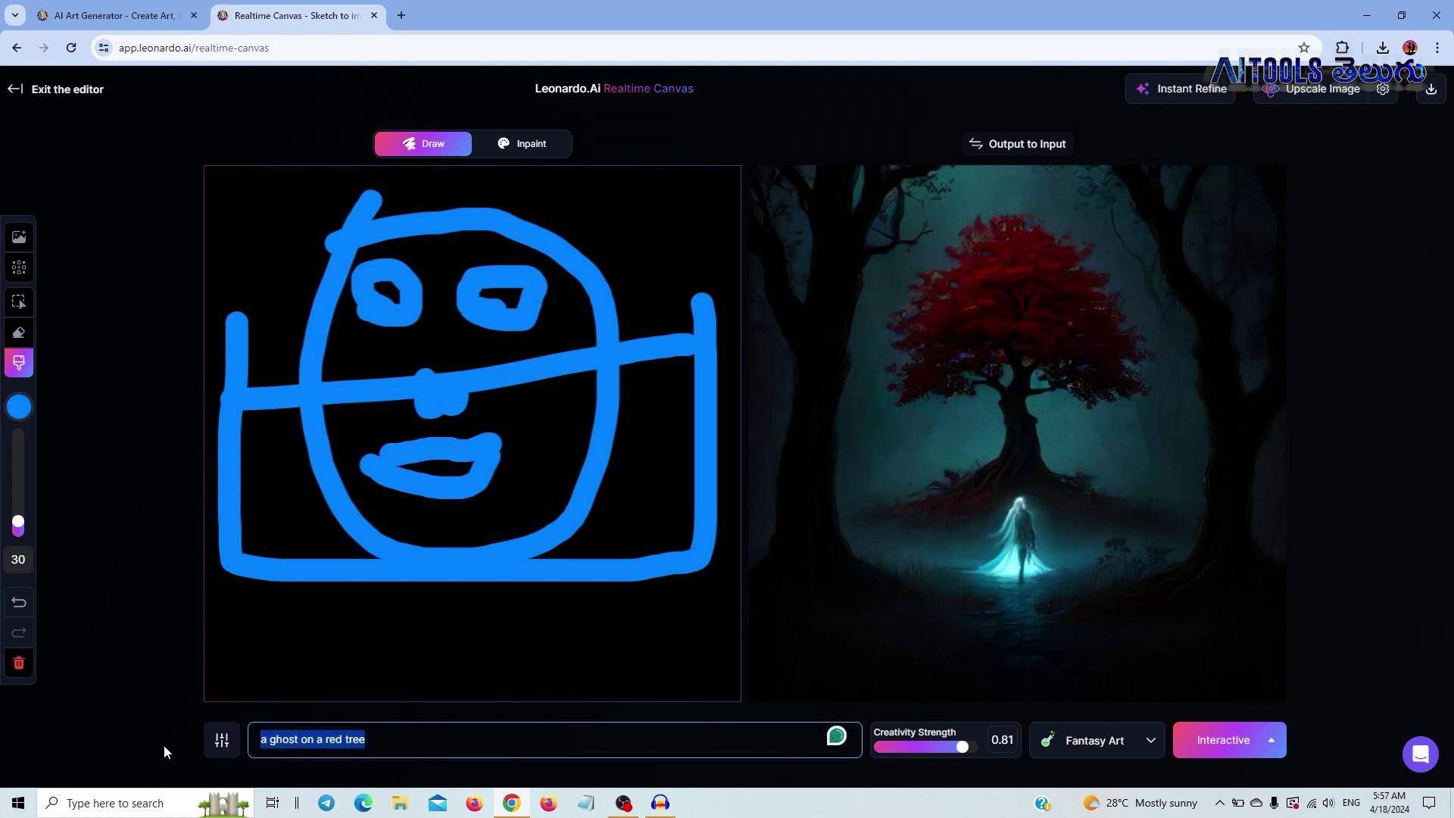
key("BackSpace")
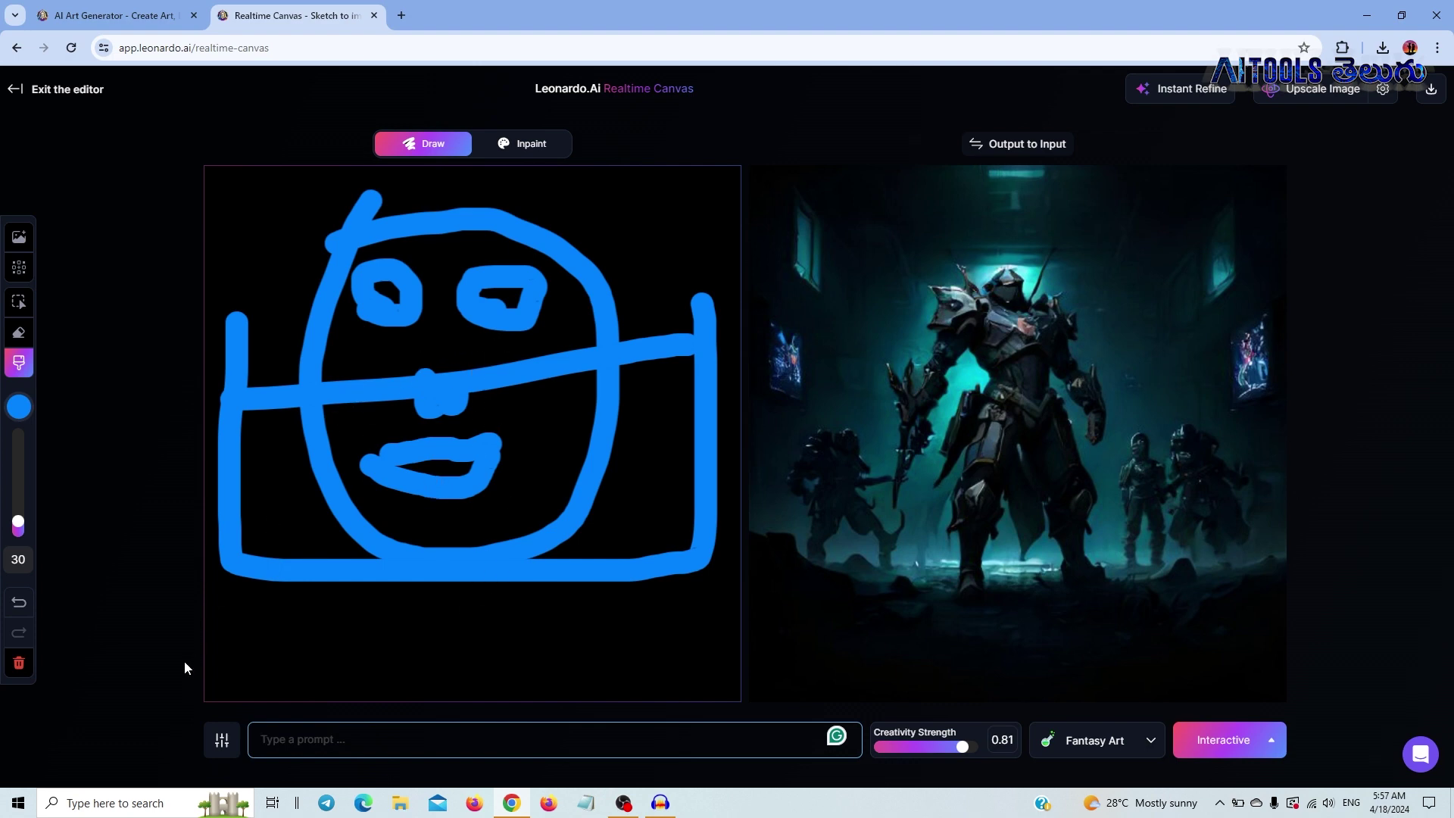
left_click(20, 662)
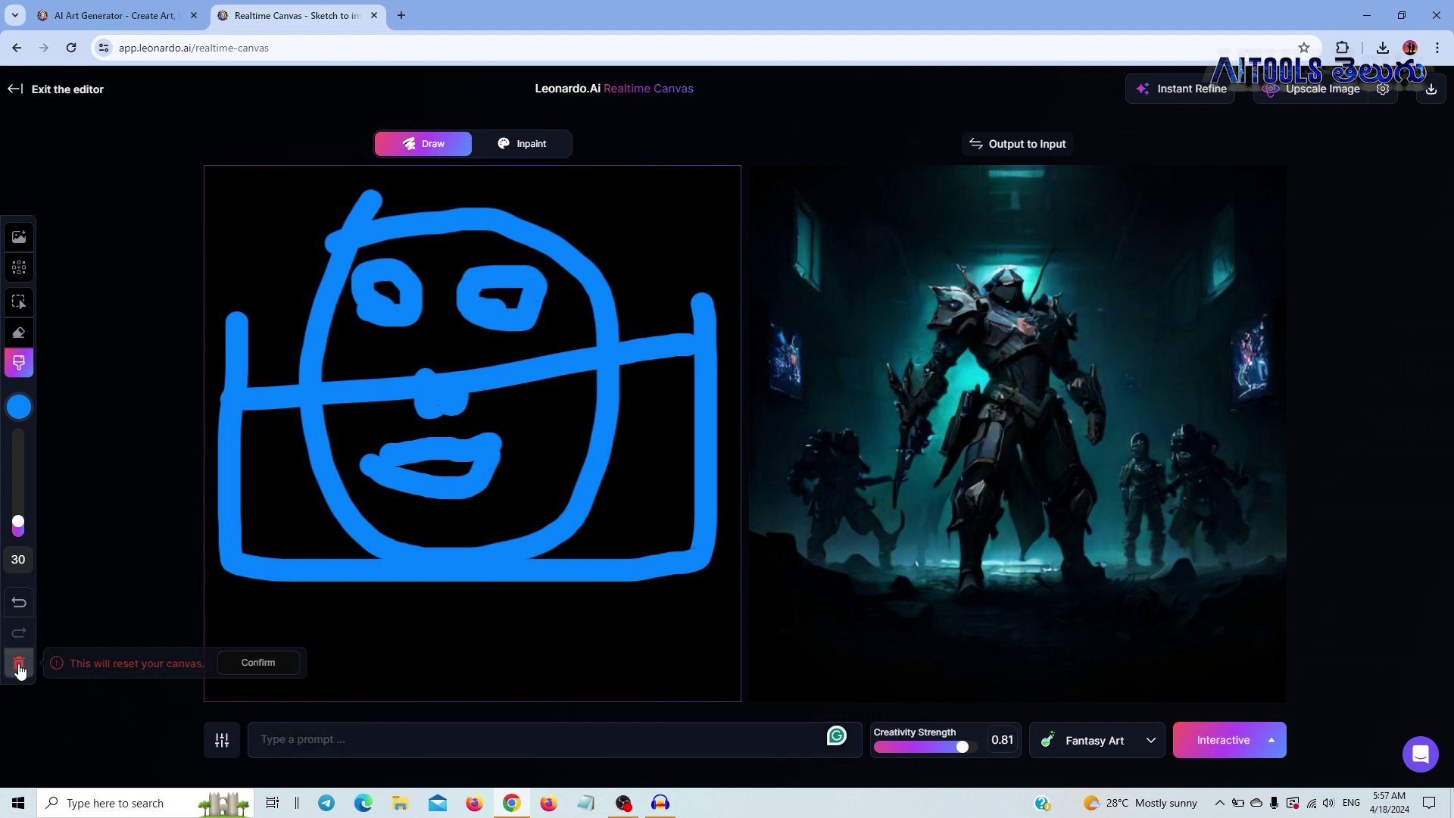
left_click(237, 667)
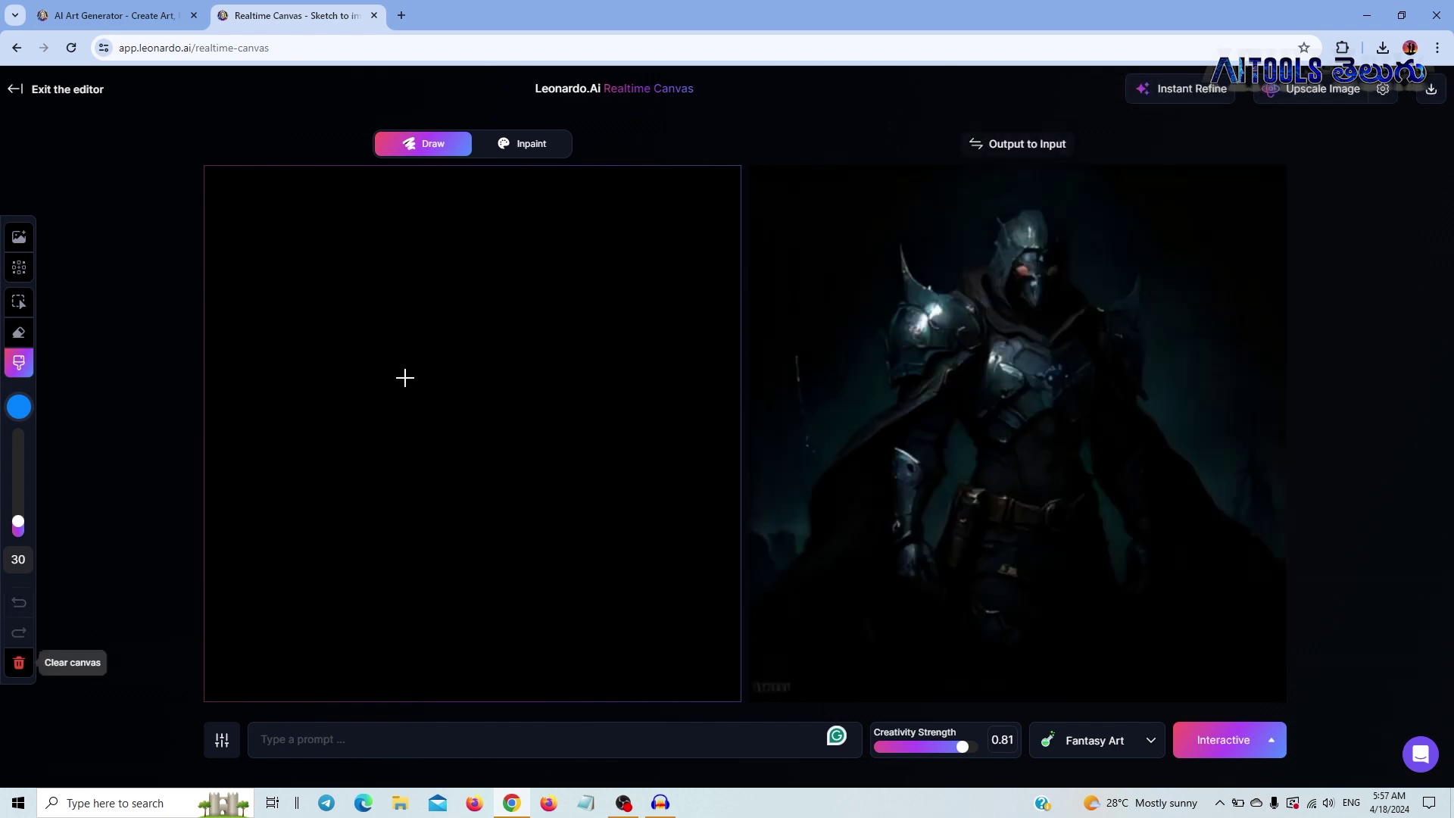
Sketch a face with two eyes, nose, mouth and a large oval outline, plus a diagonal stroke across it, using the blue brush.
mouse_move(366, 258)
left_mouse_down()
mouse_move(392, 274)
mouse_move(394, 246)
mouse_move(369, 259)
mouse_move(499, 265)
mouse_move(464, 269)
left_mouse_up()
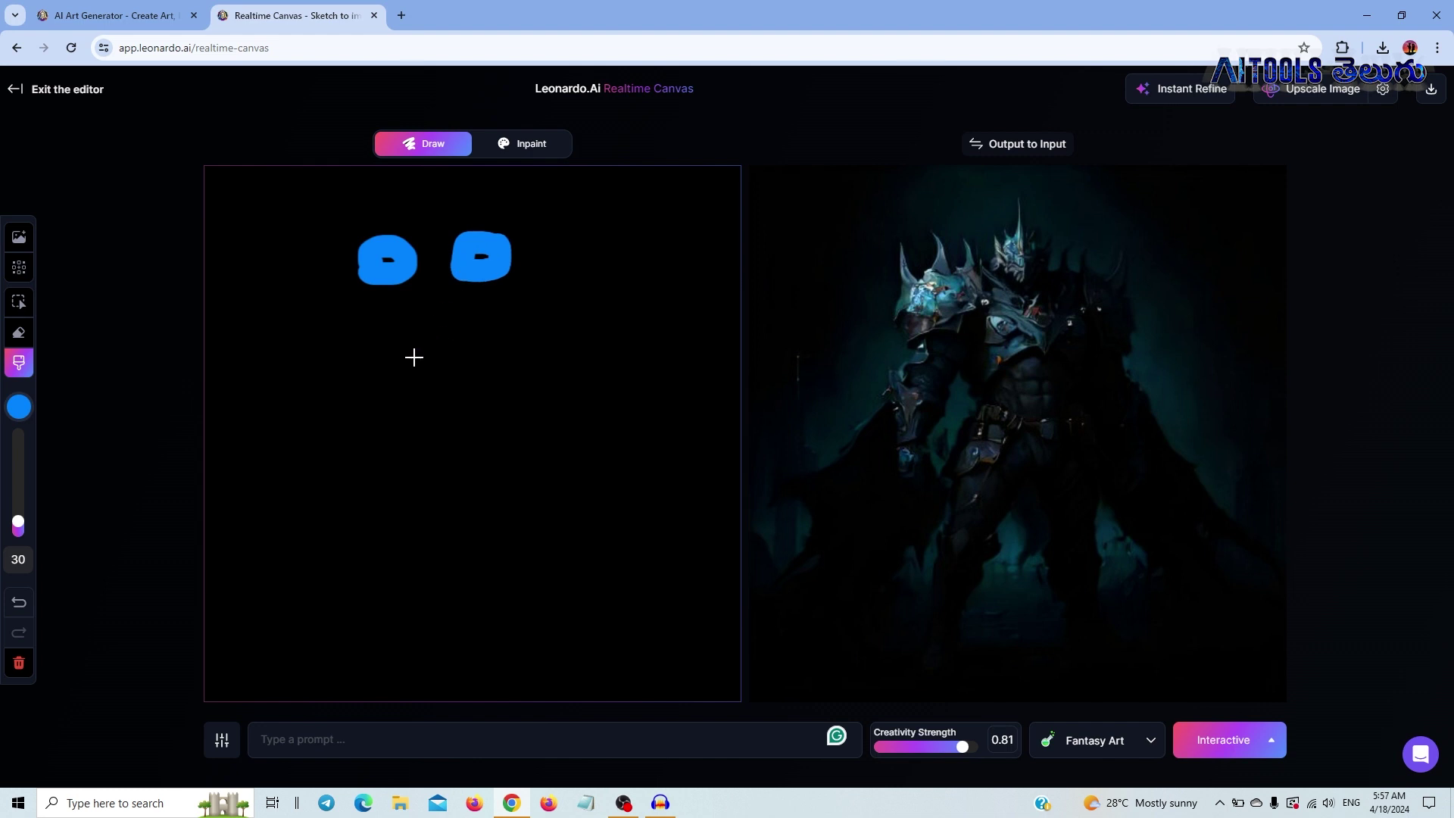
mouse_move(432, 335)
left_mouse_down()
mouse_move(410, 403)
mouse_move(458, 400)
left_mouse_up()
mouse_move(361, 470)
left_mouse_down()
mouse_move(493, 449)
mouse_move(409, 509)
mouse_move(361, 467)
left_mouse_up()
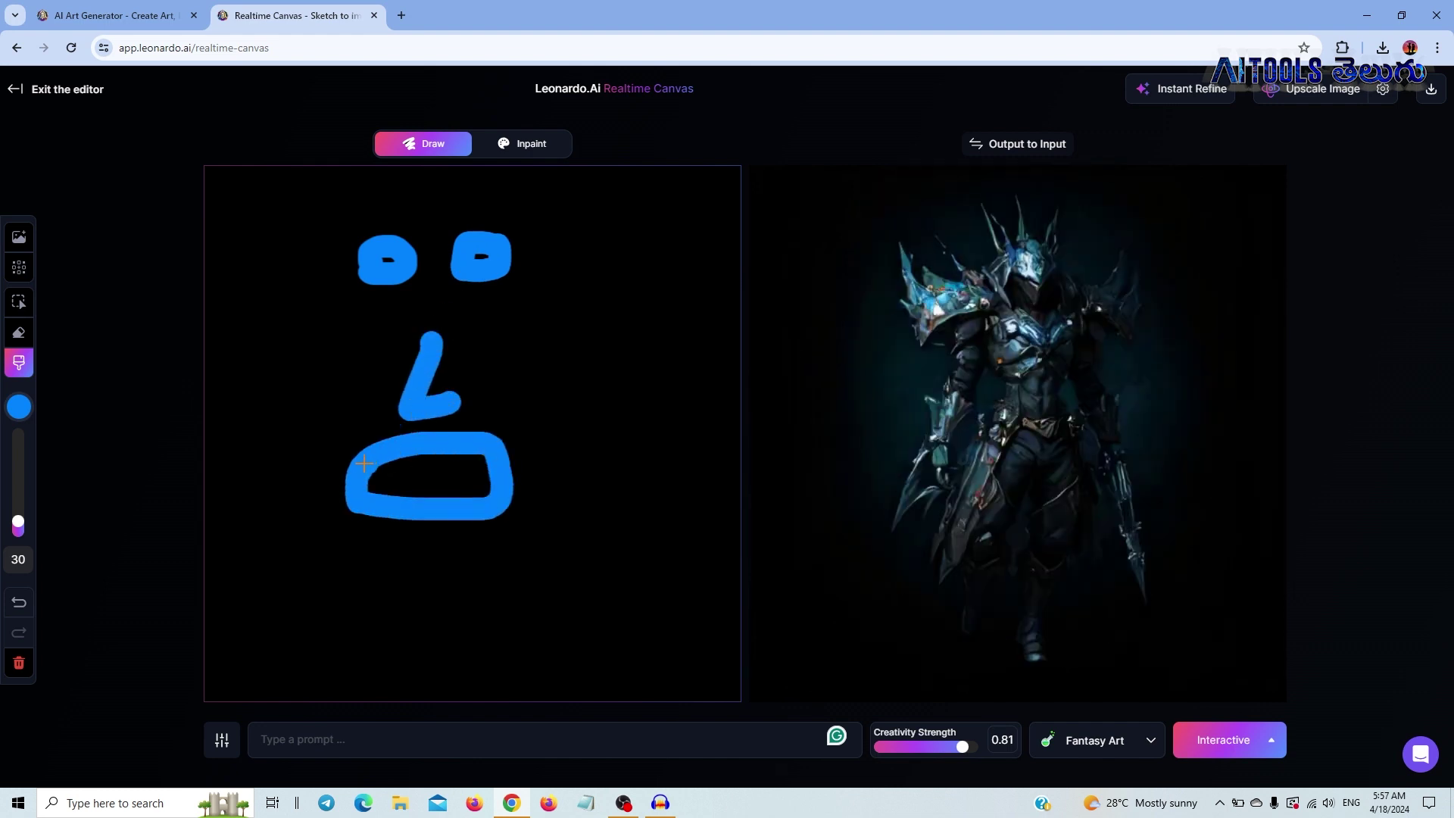
mouse_move(357, 234)
left_mouse_down()
mouse_move(291, 440)
mouse_move(511, 591)
mouse_move(575, 330)
mouse_move(441, 212)
mouse_move(296, 399)
mouse_move(294, 457)
left_mouse_up()
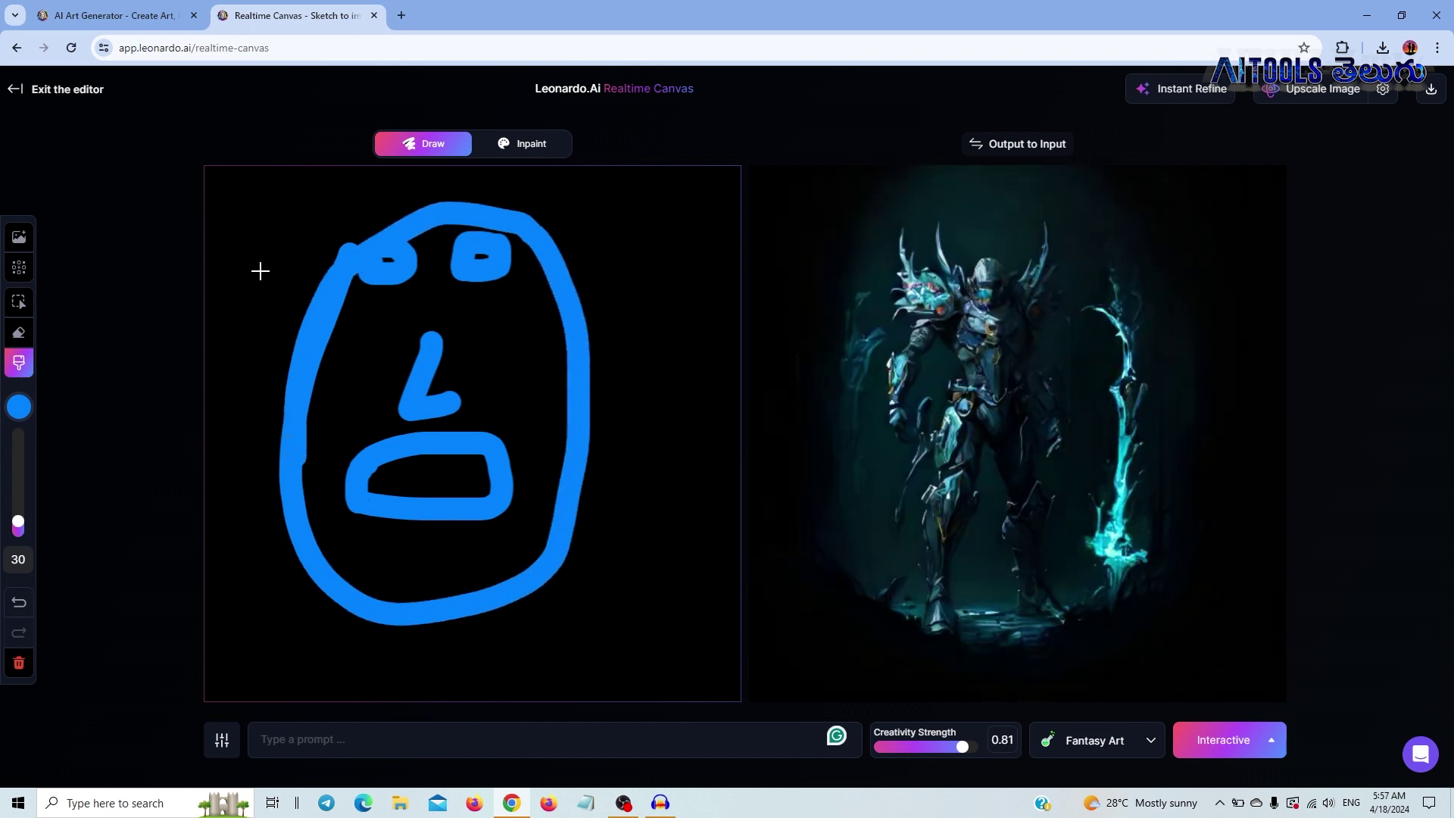
left_click_drag(259, 270, 602, 470)
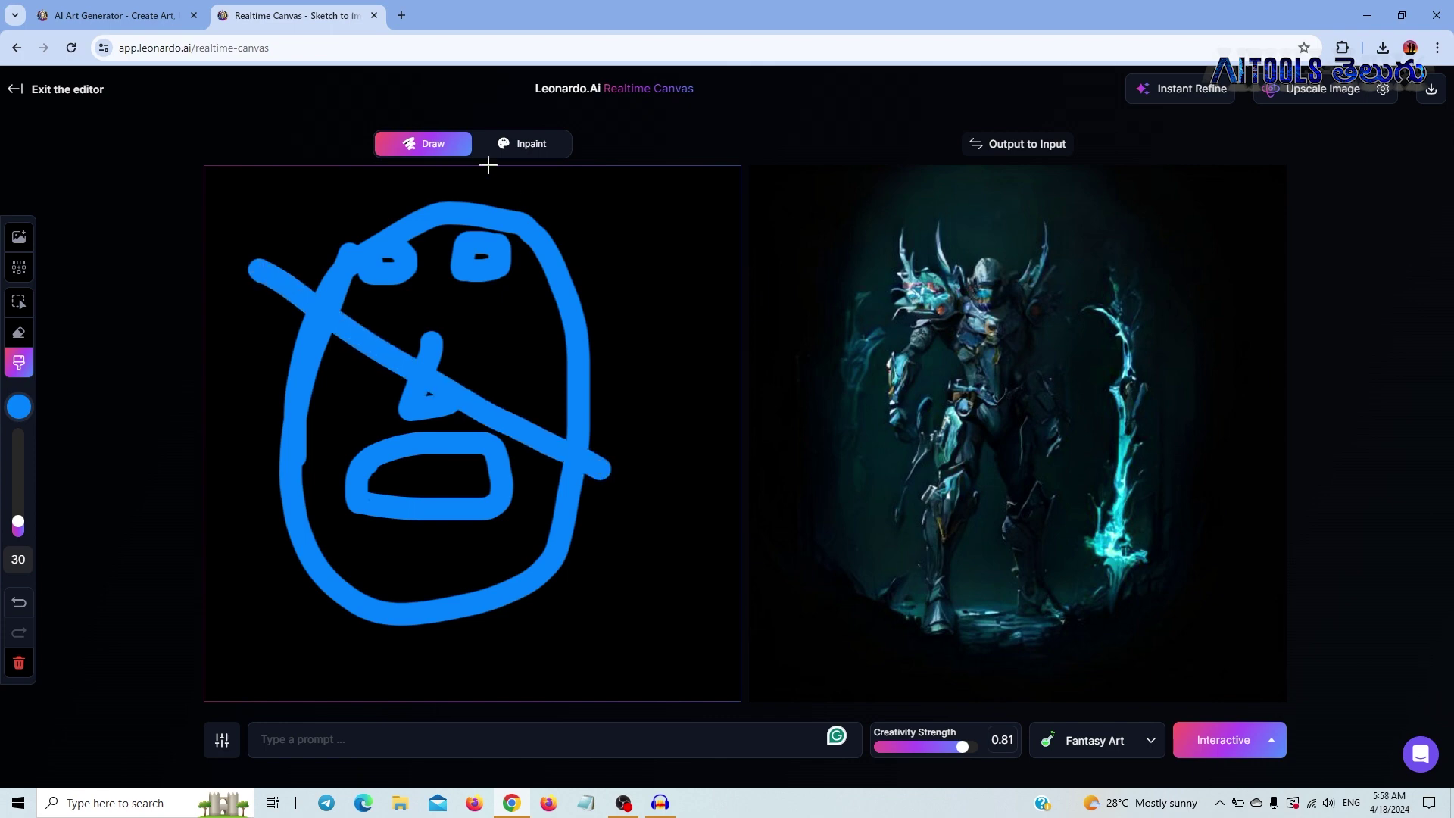
mouse_move(308, 243)
left_mouse_down()
mouse_move(557, 546)
mouse_move(403, 235)
left_mouse_up()
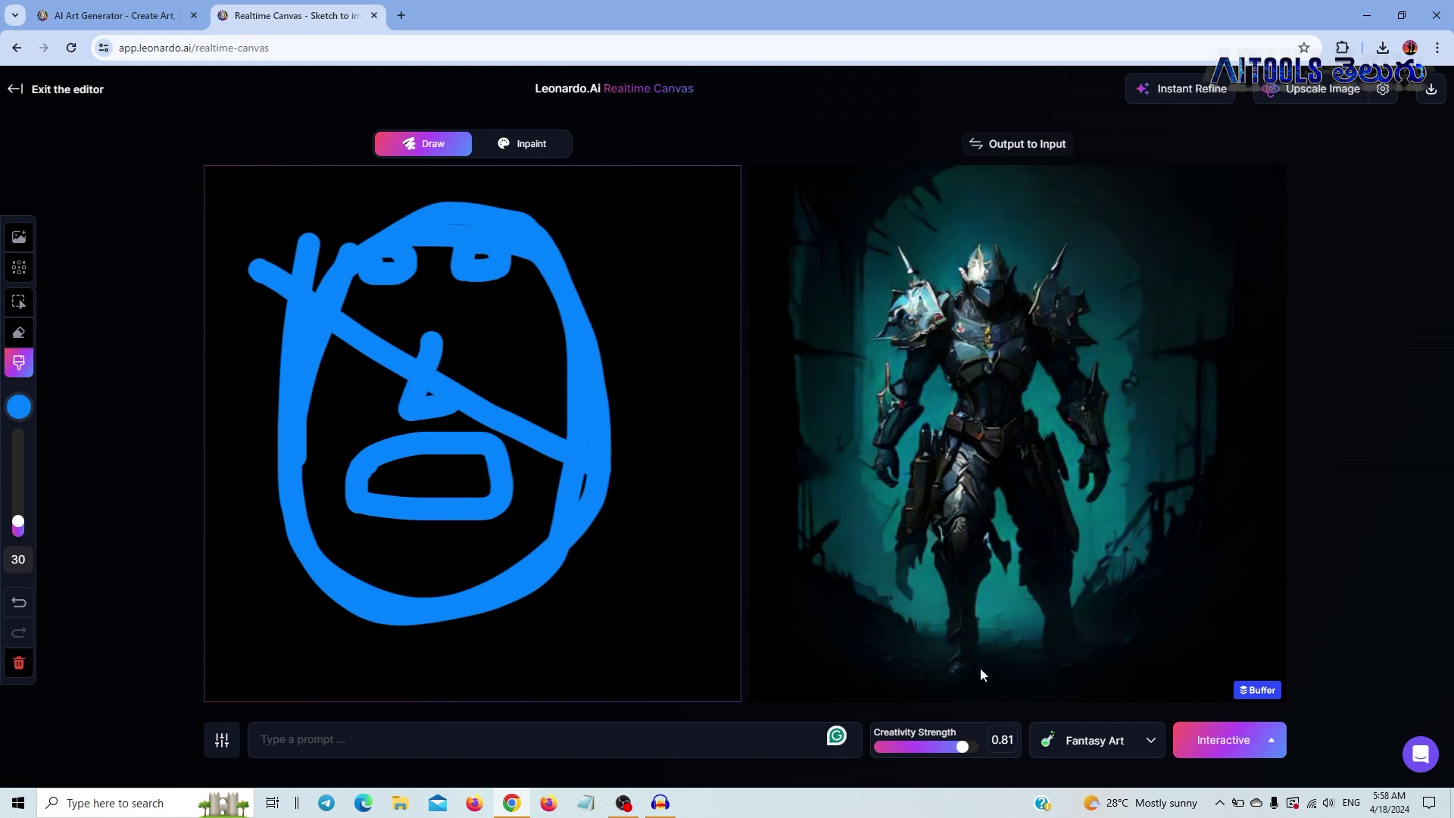
Set the style to Anime and add an inner oval and crossing blue strokes to the face sketch.
left_click(1102, 748)
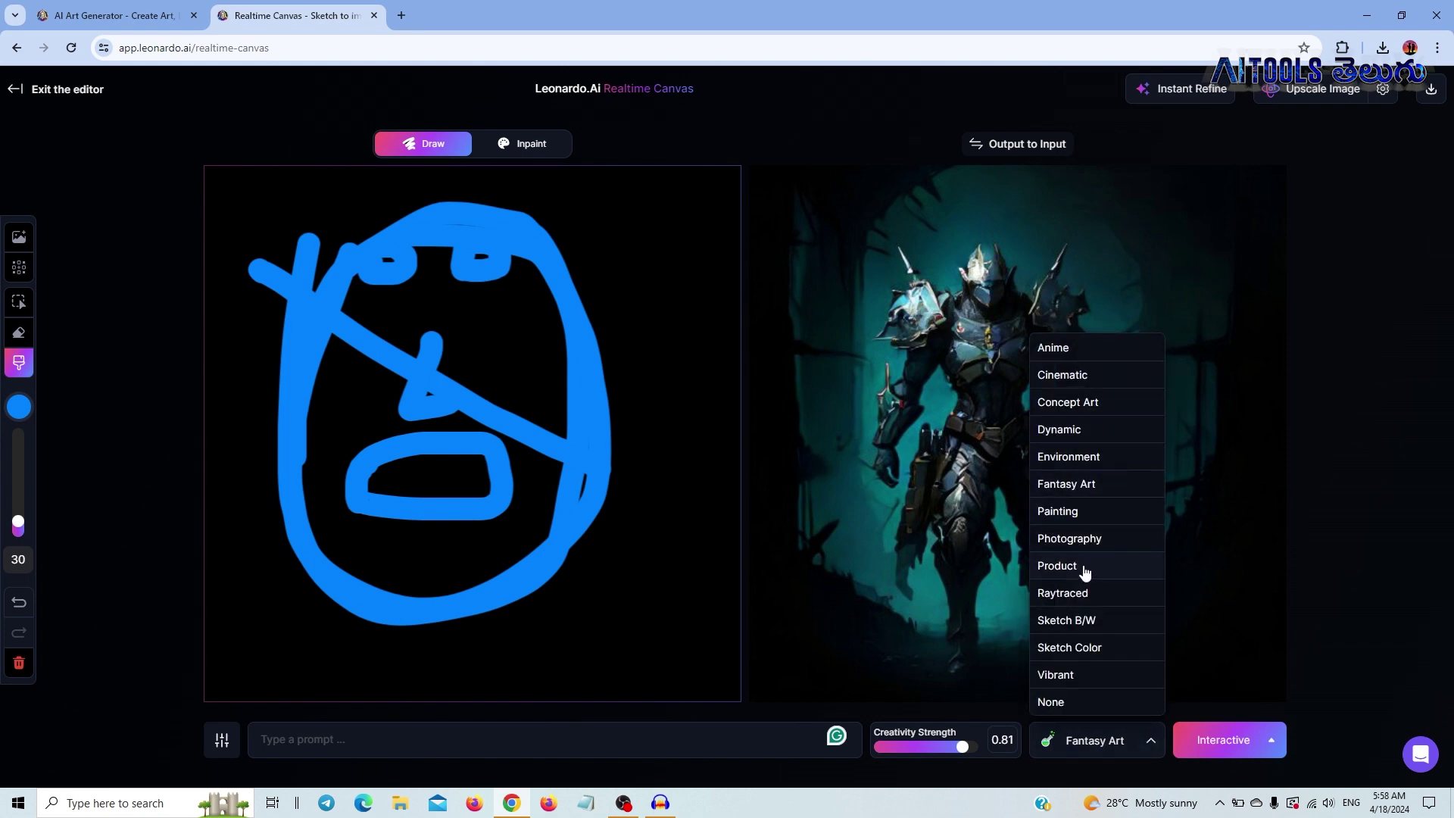
left_click(1062, 356)
mouse_move(367, 314)
left_mouse_down()
mouse_move(352, 374)
mouse_move(418, 580)
mouse_move(490, 296)
mouse_move(322, 499)
mouse_move(353, 521)
left_mouse_up()
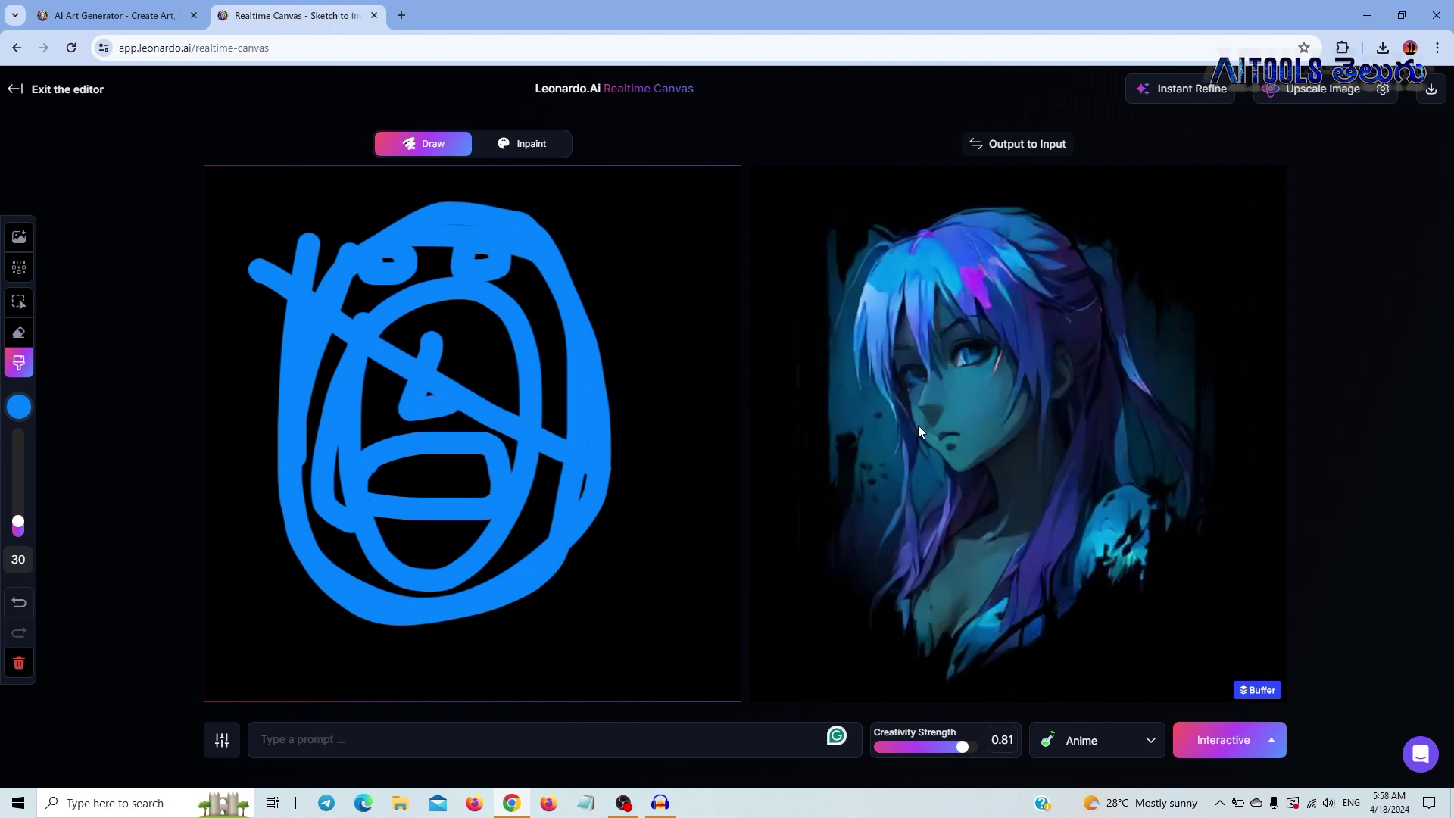
mouse_move(455, 397)
left_mouse_down()
mouse_move(564, 318)
mouse_move(544, 497)
left_mouse_up()
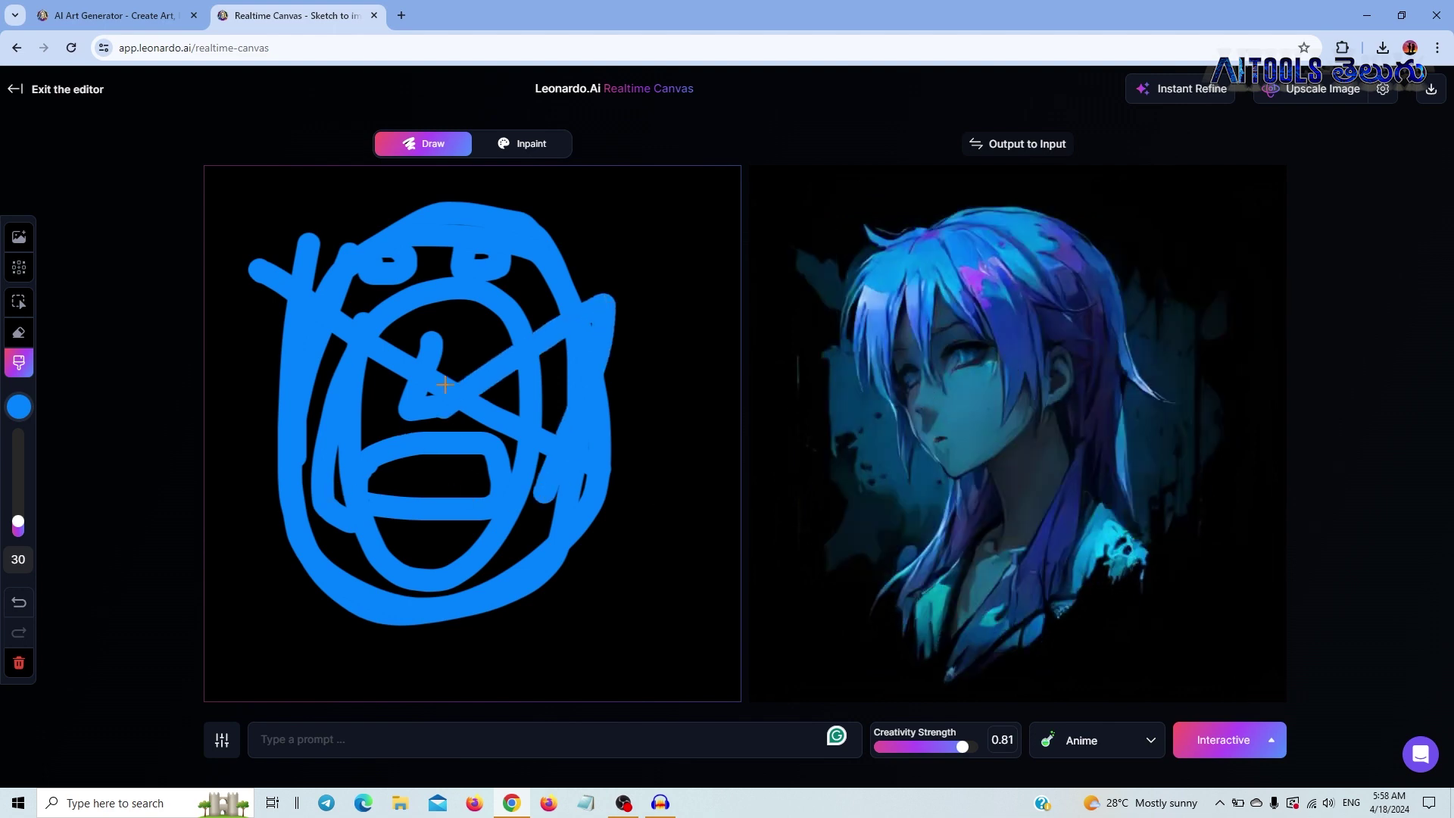
mouse_move(403, 346)
left_mouse_down()
mouse_move(487, 302)
mouse_move(492, 447)
mouse_move(428, 371)
left_mouse_up()
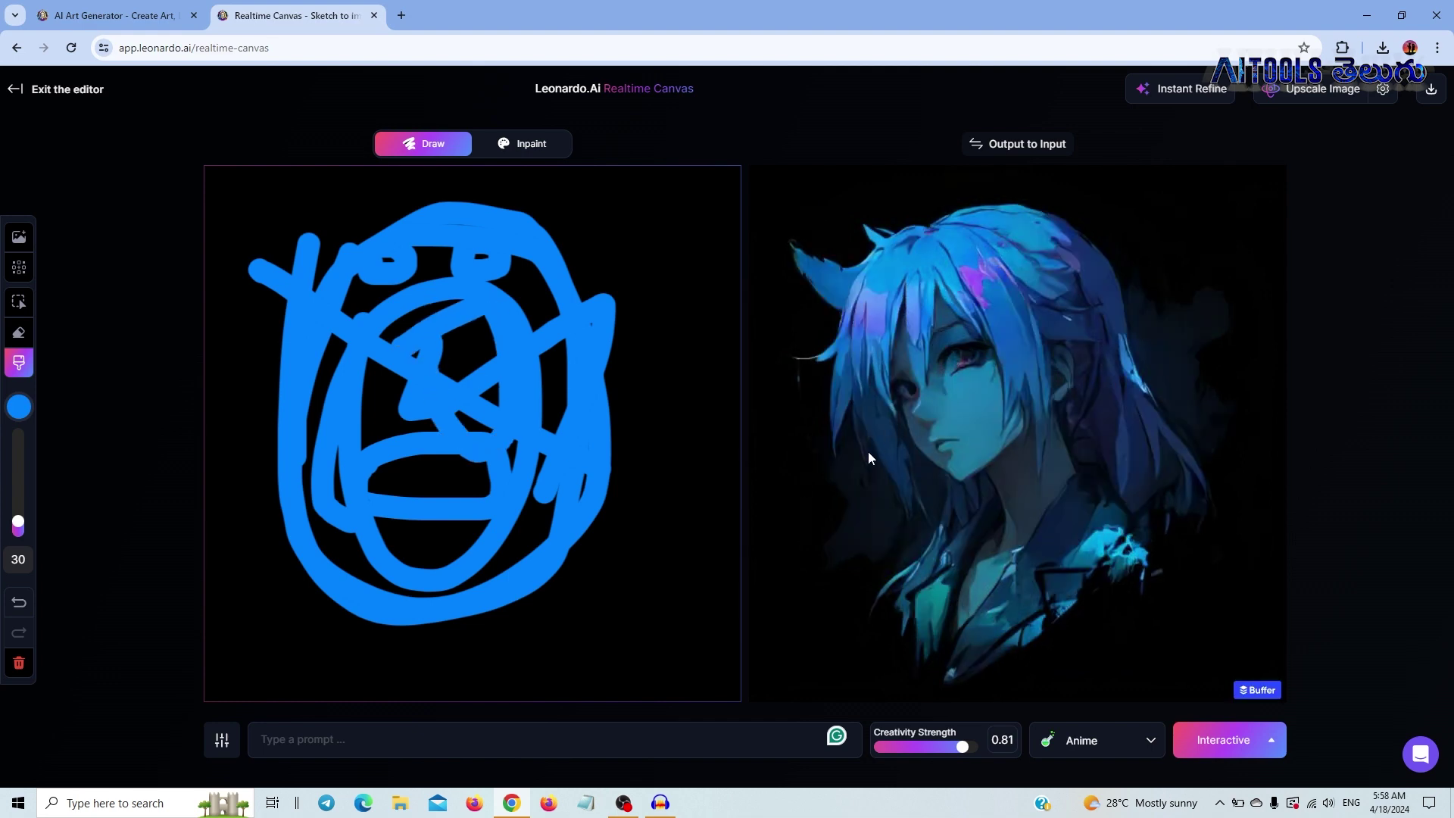
Refine the anime portrait by painting a blue line and circle over the face, transferring the output to the input before and after.
left_click(1017, 143)
left_click_drag(454, 312, 449, 448)
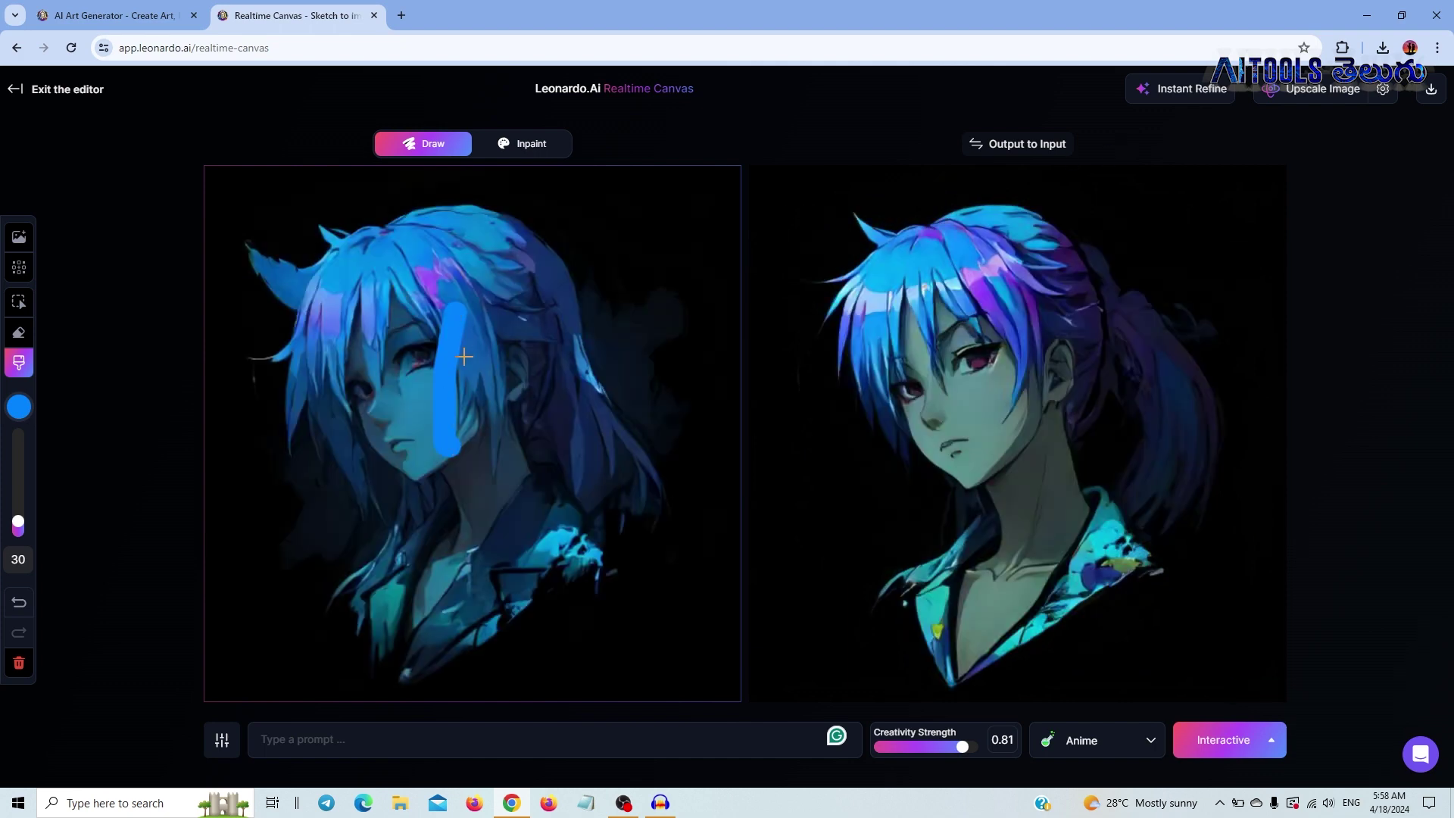
mouse_move(350, 340)
left_mouse_down()
mouse_move(521, 333)
mouse_move(353, 347)
mouse_move(371, 391)
left_mouse_up()
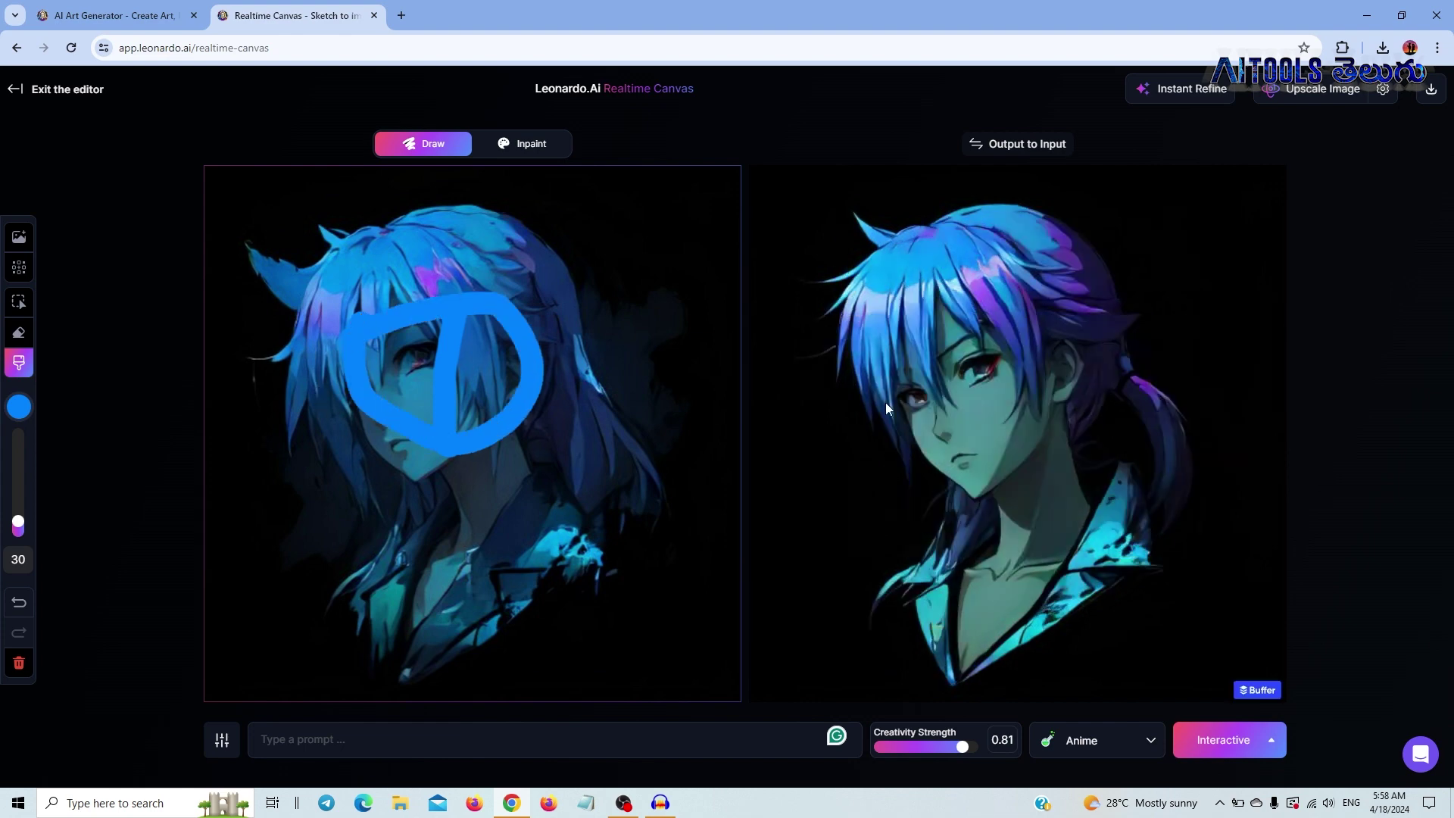
left_click(1011, 149)
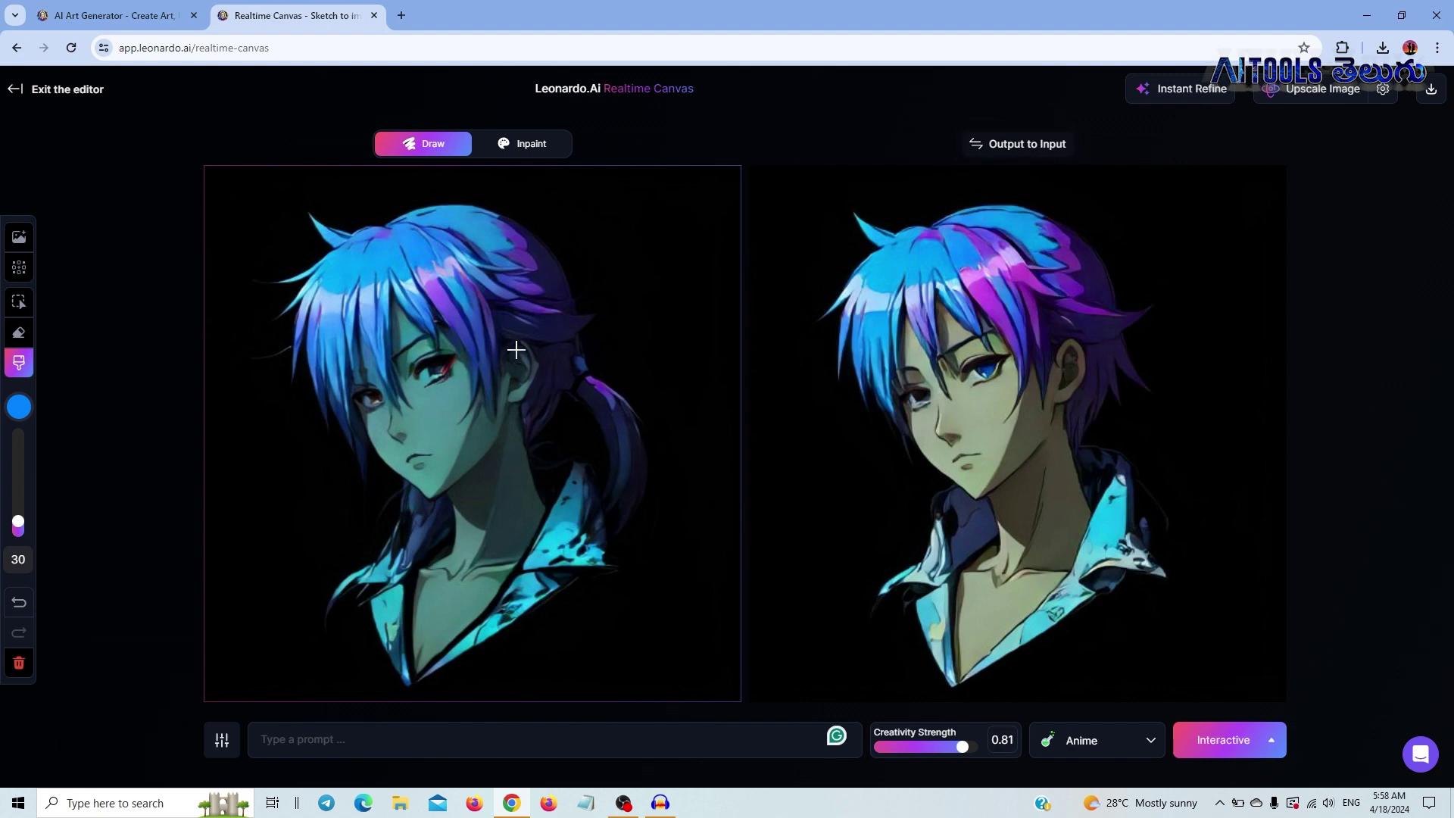
Generate an image from the prompt "a red car on a garden", then download it and exit the editor.
left_click(381, 744)
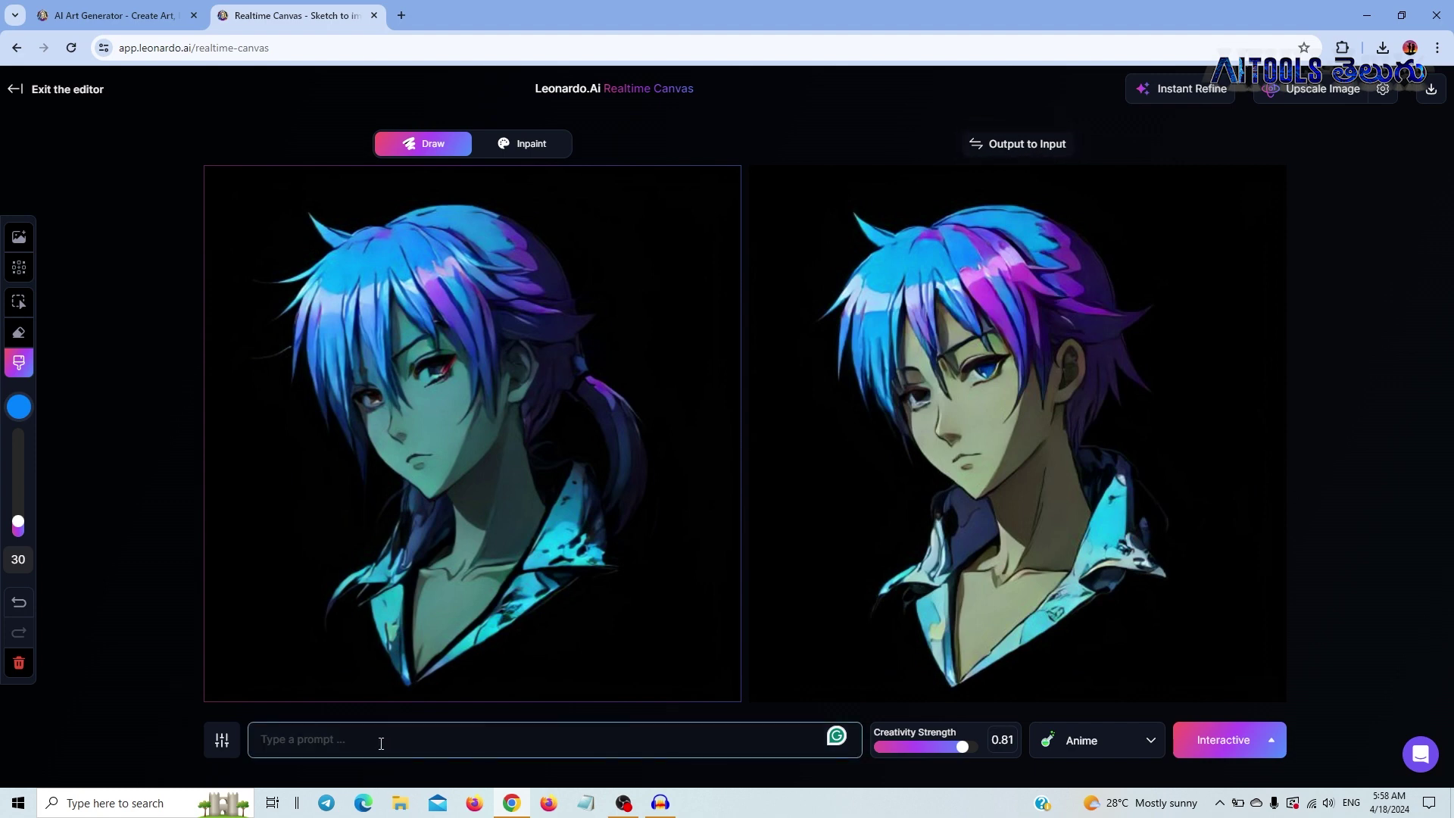
type("a red car on a garden")
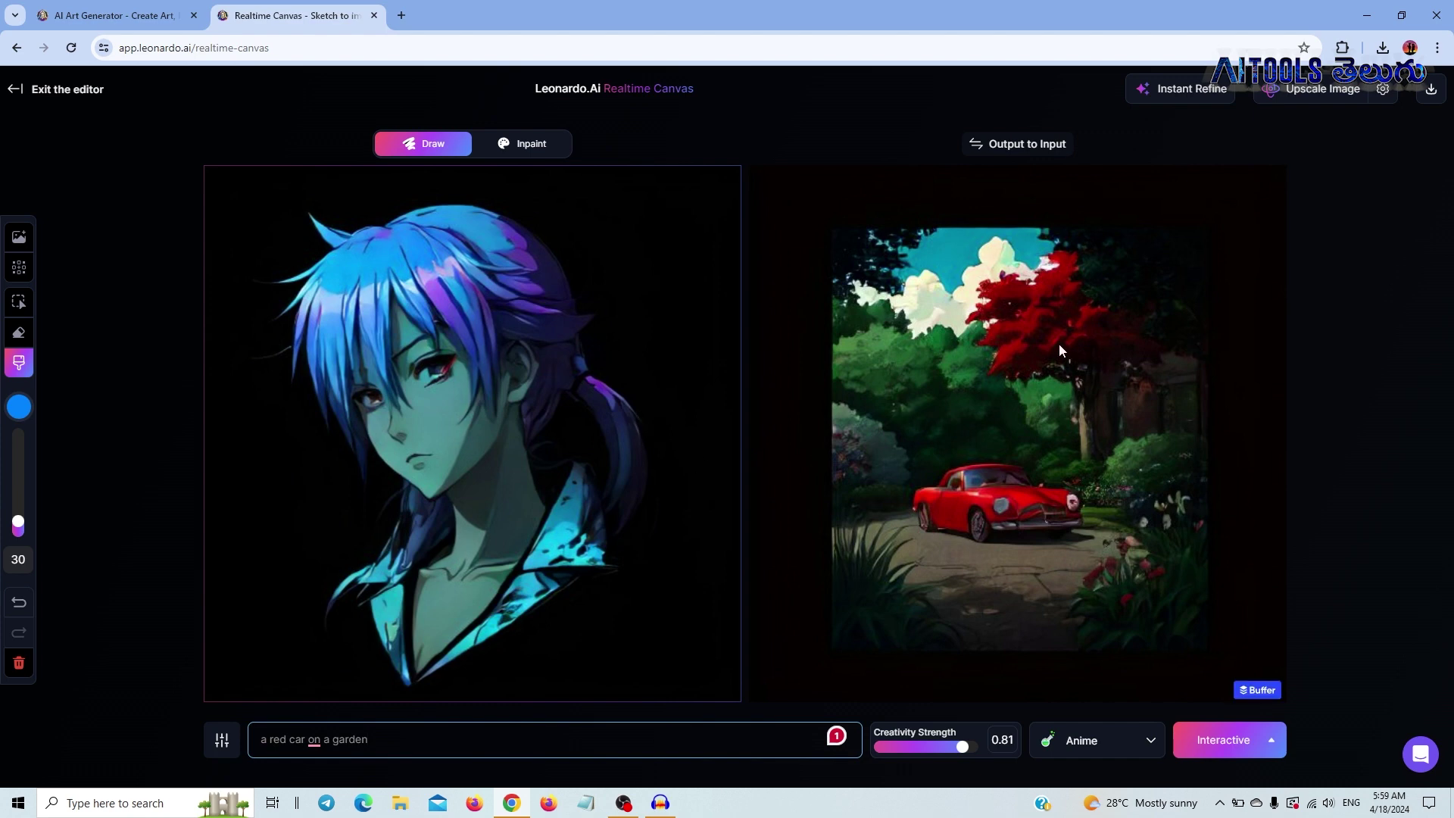
left_click(1432, 88)
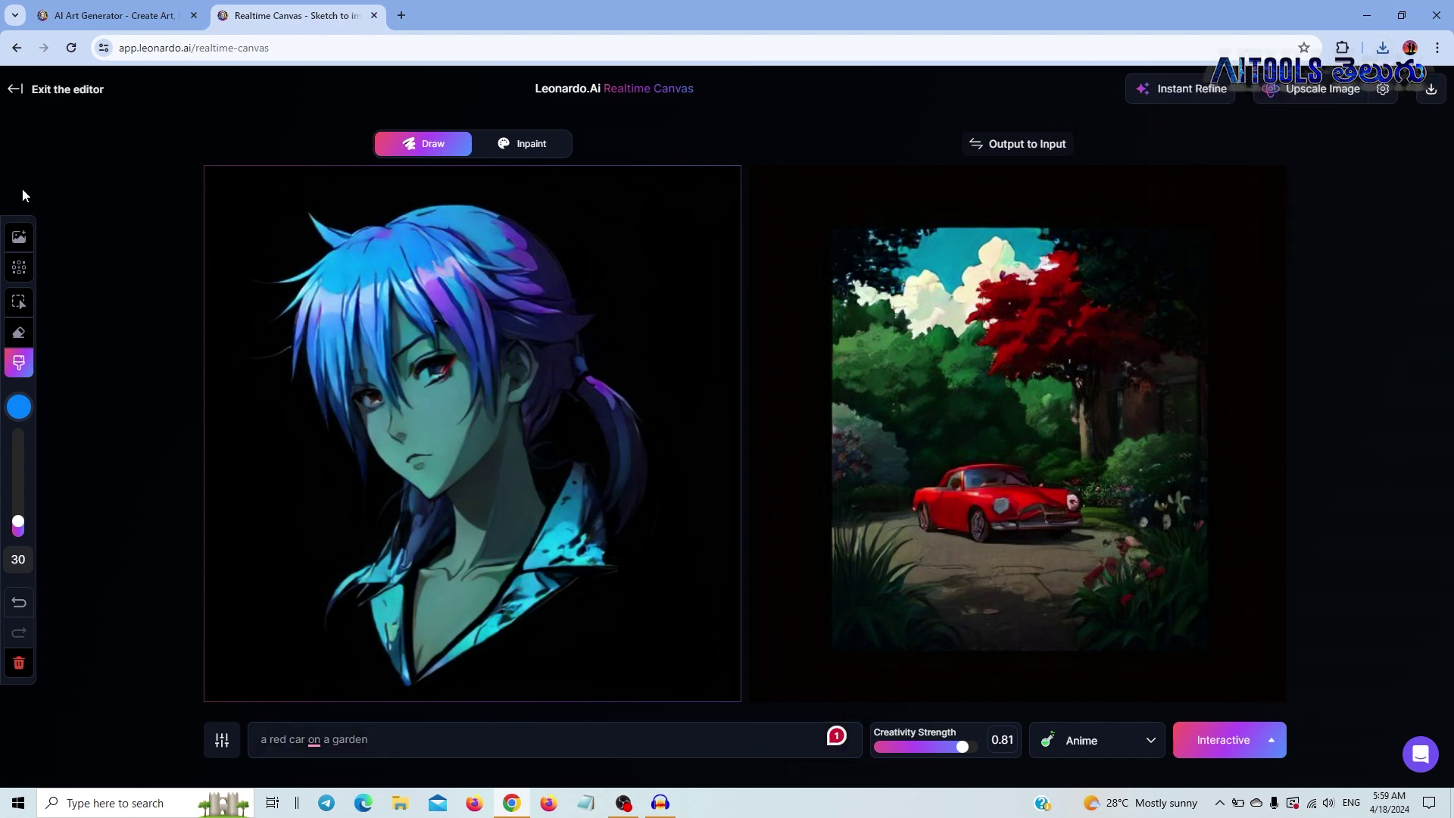
left_click(12, 90)
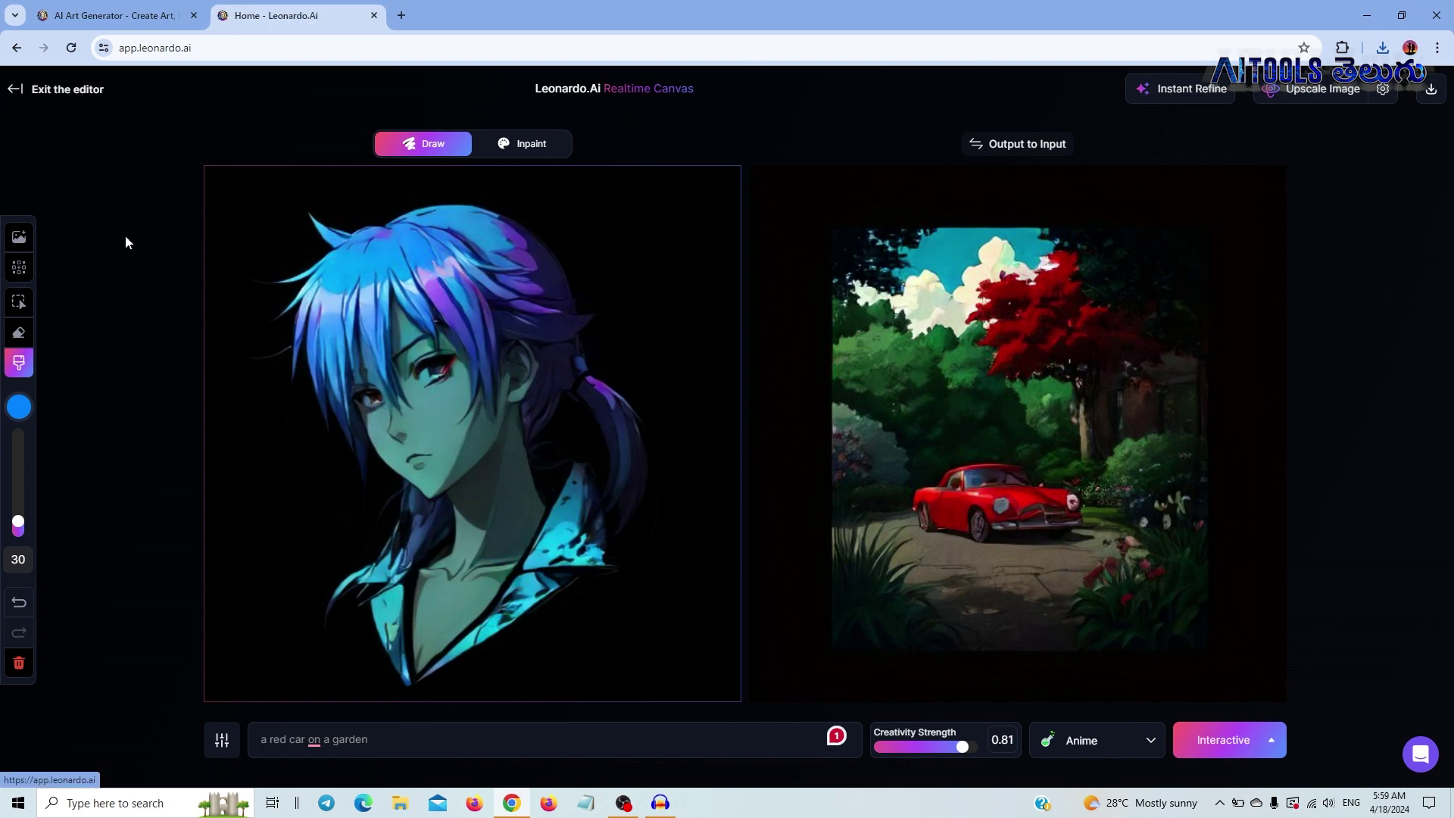